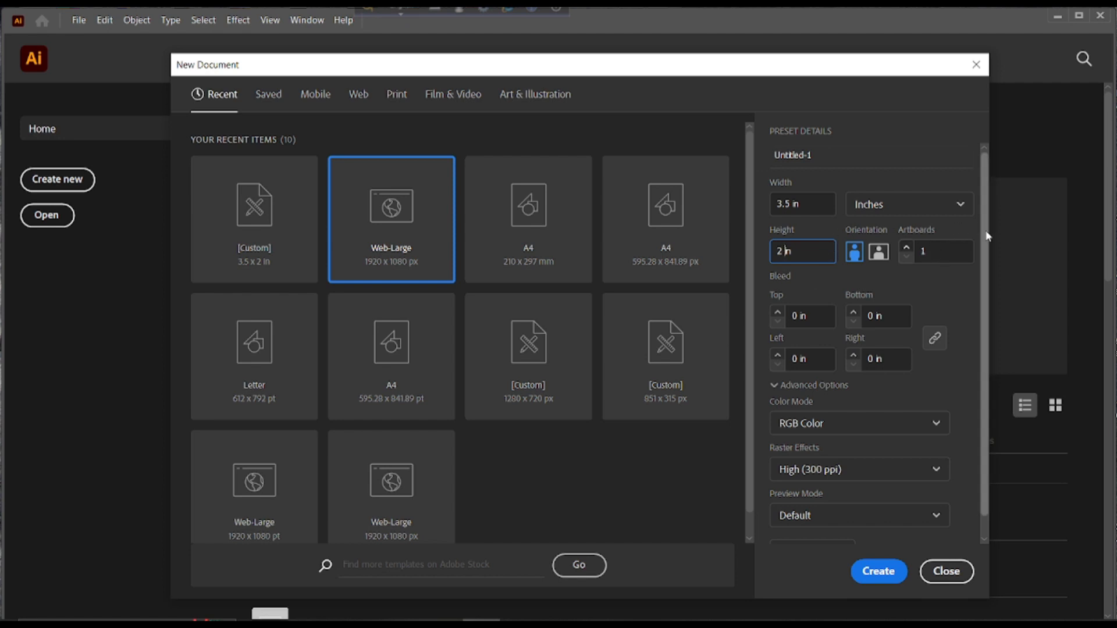
Set 2 artboards, 0.125 in bleed and CMYK colour mode, then create the 3.5 × 2 in document
scroll(929, 249, down, 1)
click(952, 233)
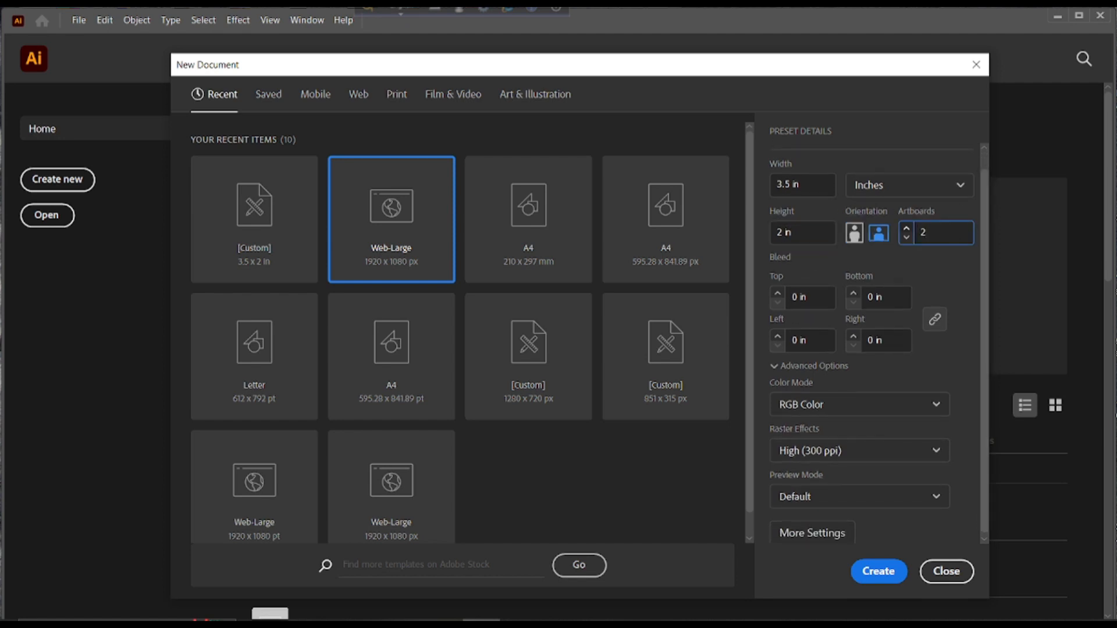
click(778, 294)
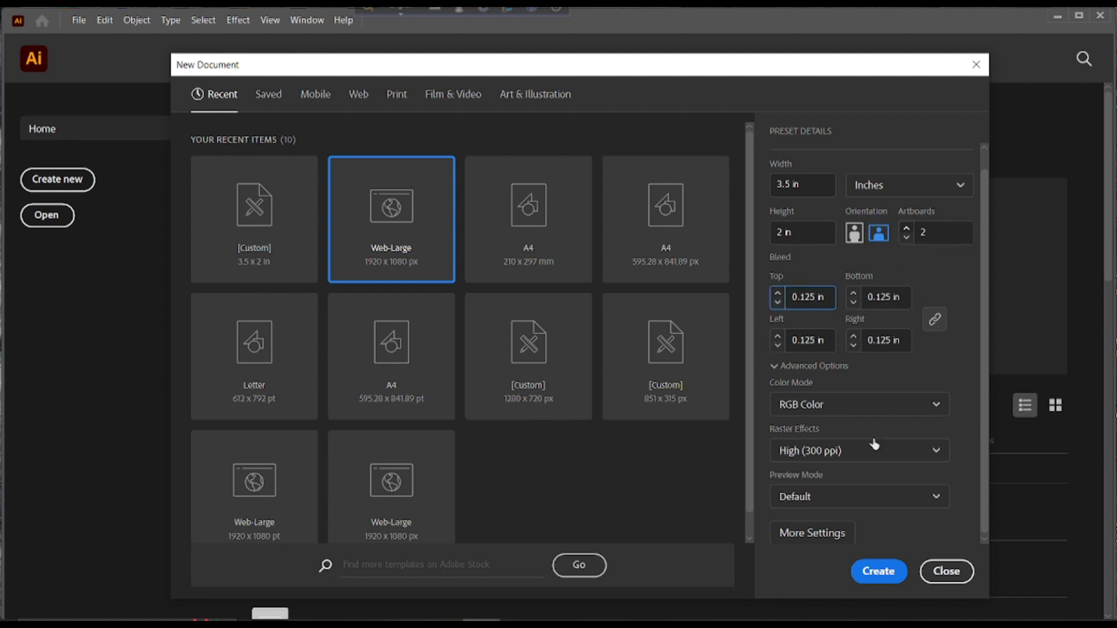
click(850, 410)
click(841, 457)
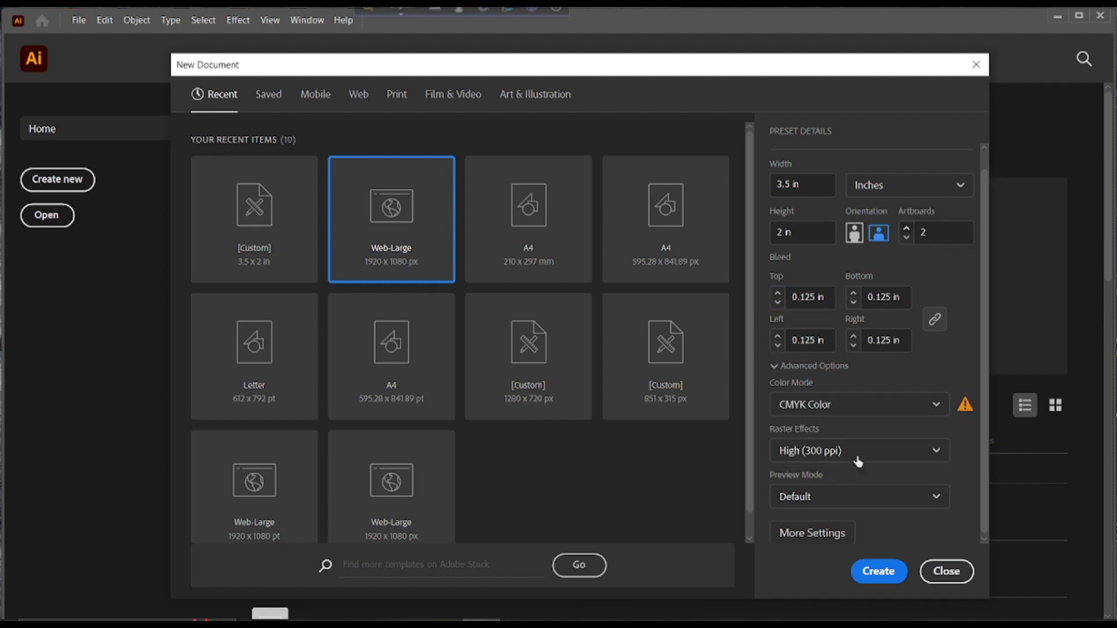
click(878, 569)
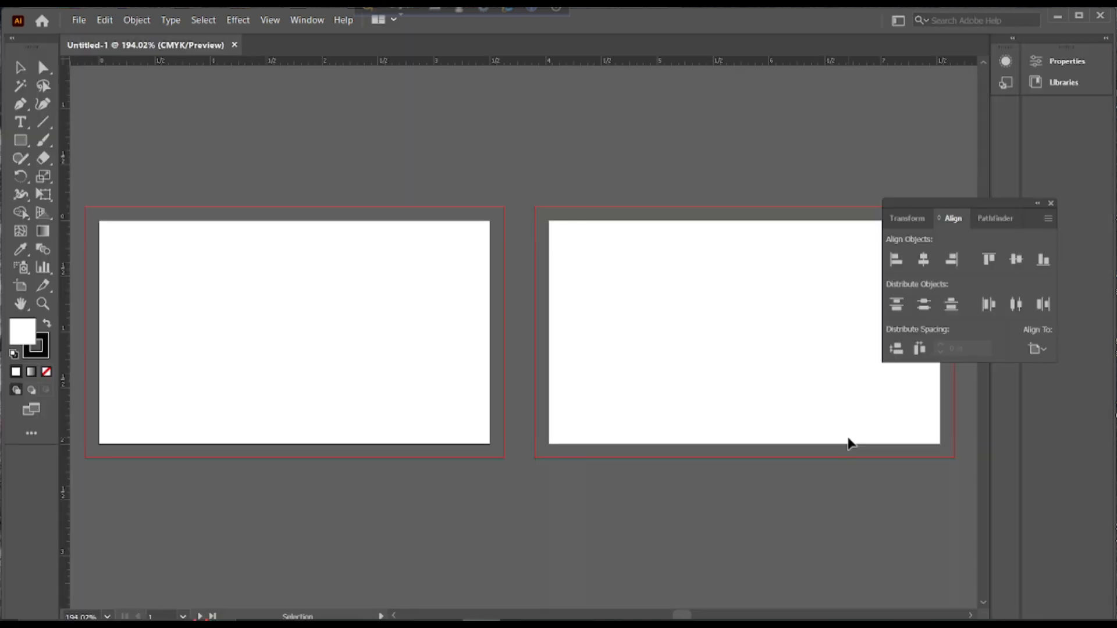
Centre the first artboard in view and close the floating Align panel
scroll(769, 442, down, 1)
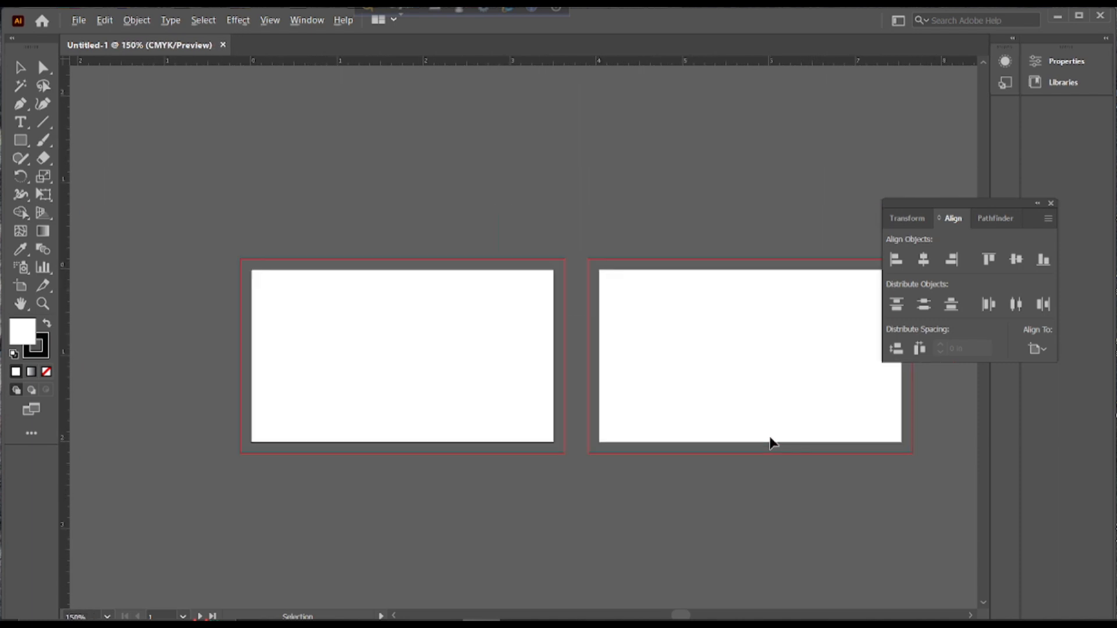
scroll(770, 442, up, 1)
scroll(769, 442, down, 1)
scroll(770, 442, up, 1)
scroll(769, 443, down, 1)
scroll(769, 442, up, 1)
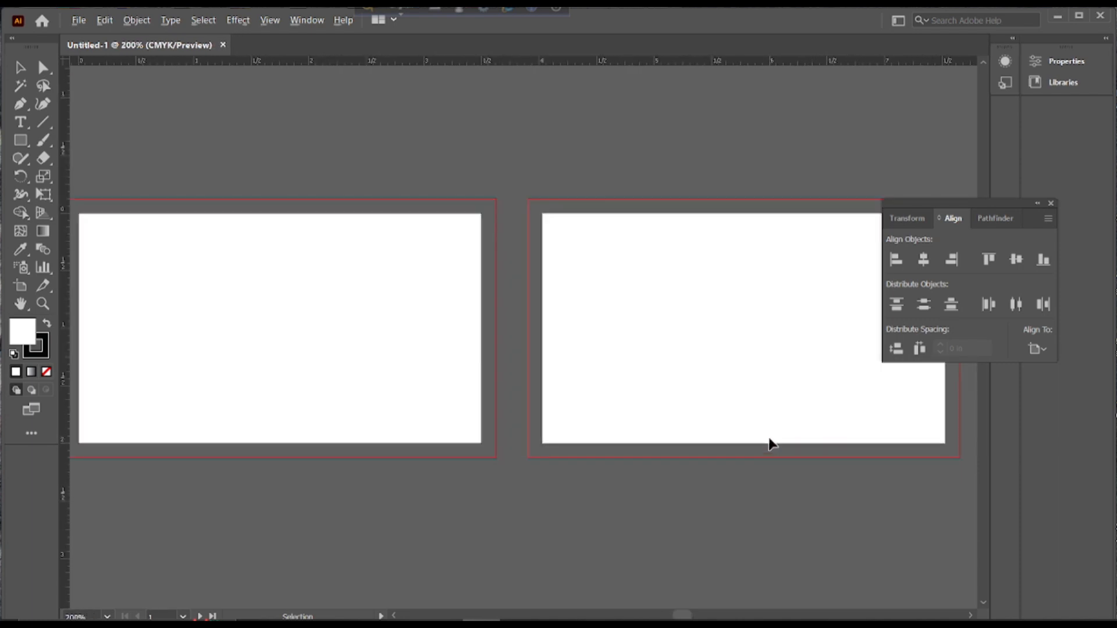
drag(526, 391, 720, 391)
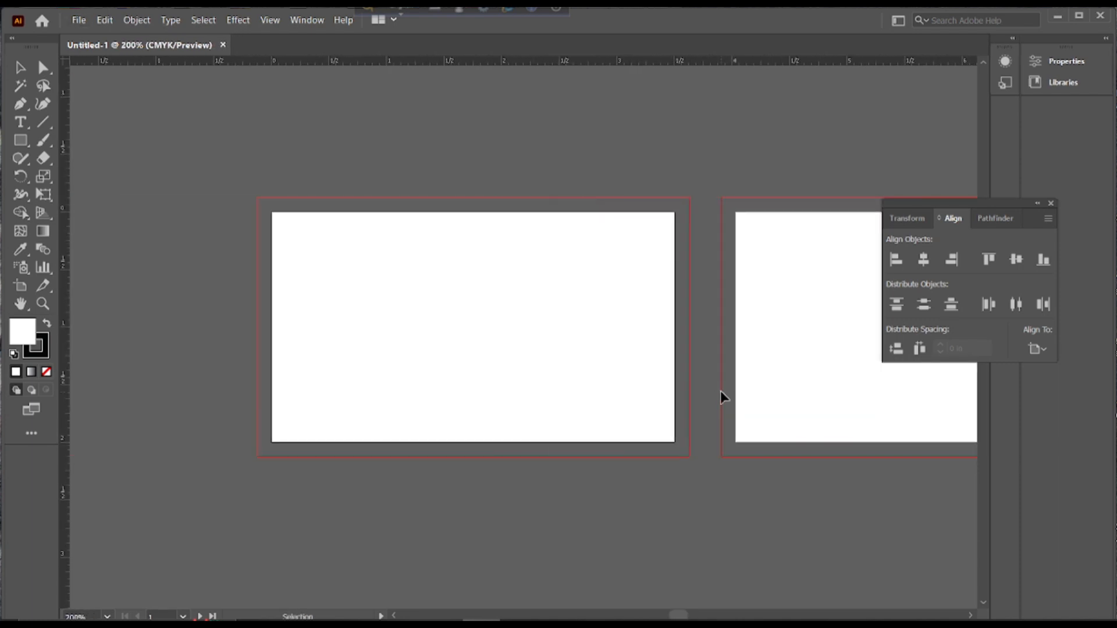
click(1049, 204)
Draw a rectangle exactly covering the first artboard and select it
key(m)
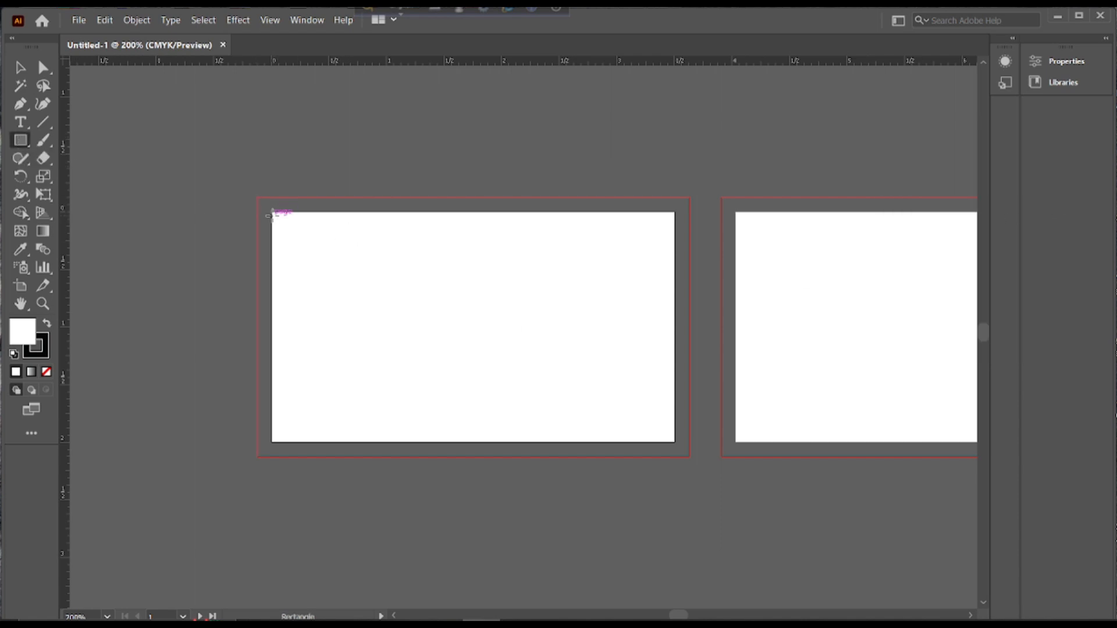
mouse_move(272, 213)
mouse_down()
mouse_move(294, 247)
mouse_move(554, 419)
mouse_move(677, 442)
mouse_up()
key(v)
click(311, 192)
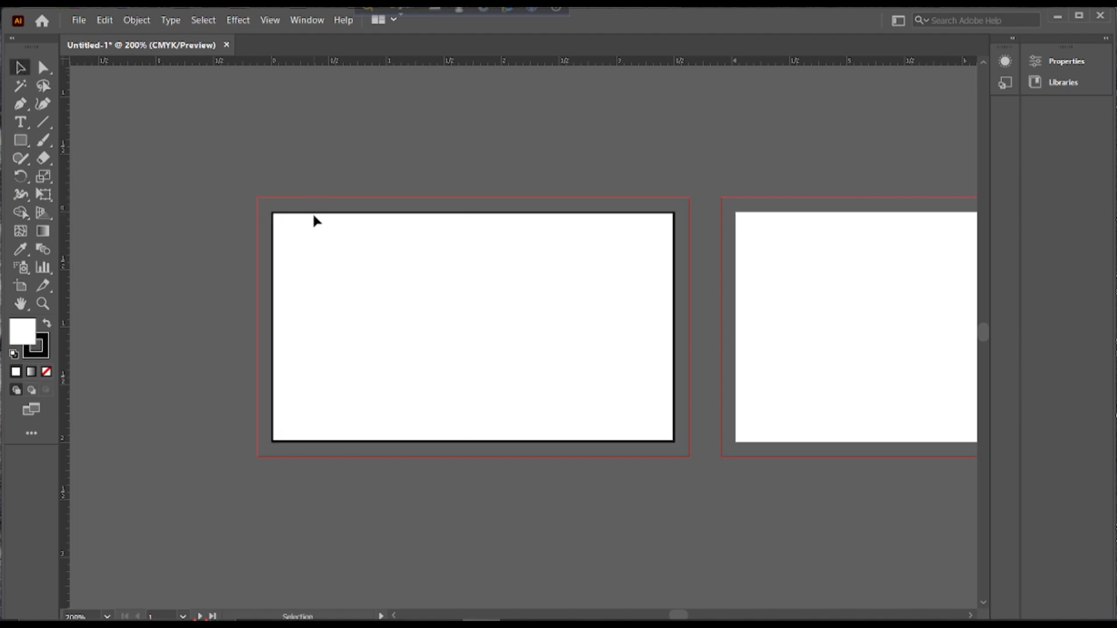
click(310, 217)
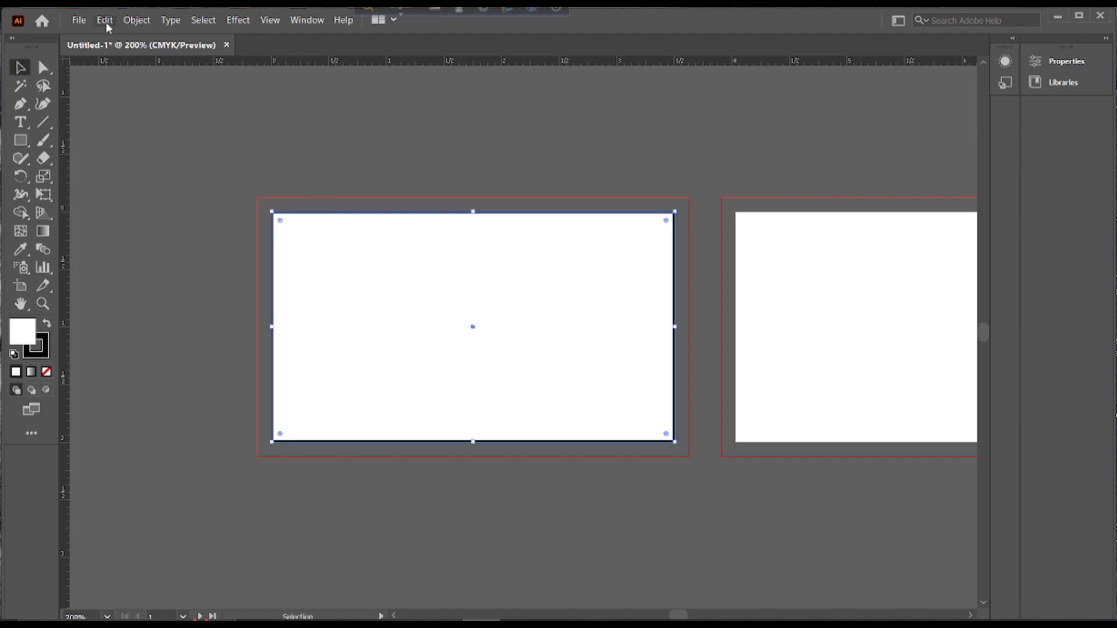
click(134, 21)
Offset the rectangle's path inward by -0.125 in
mouse_move(173, 345)
mouse_move(291, 334)
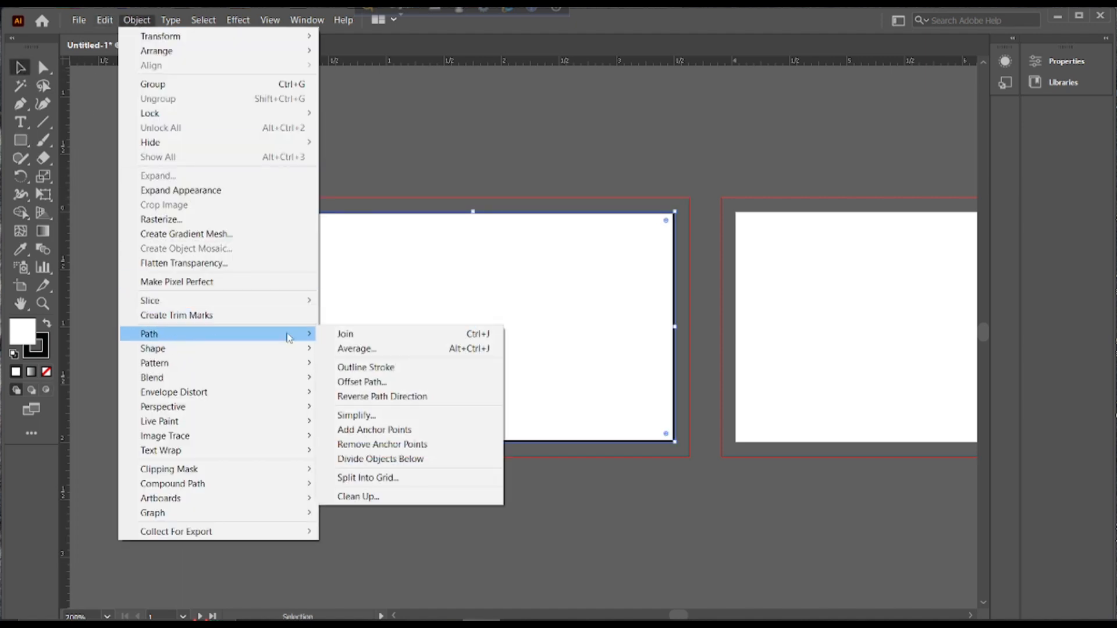
click(366, 378)
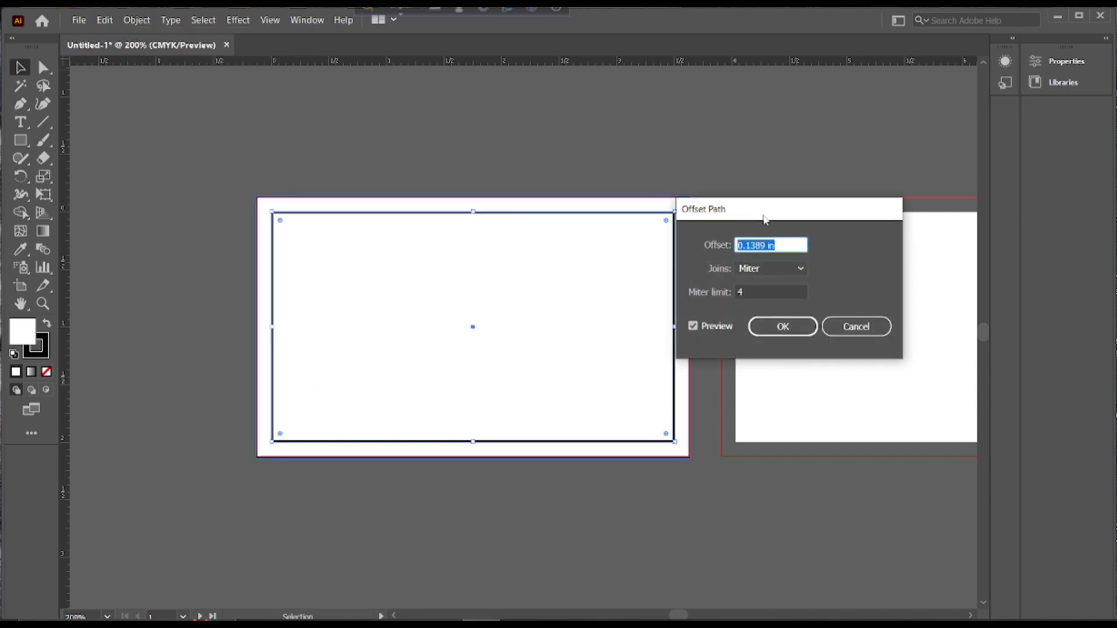
click(764, 247)
key(BackSpace)
key(BackSpace)
key(BackSpace)
key(BackSpace)
key(BackSpace)
key(BackSpace)
text(-)
click(780, 327)
Turn the inset rectangle into safe-area guides
right_click(345, 234)
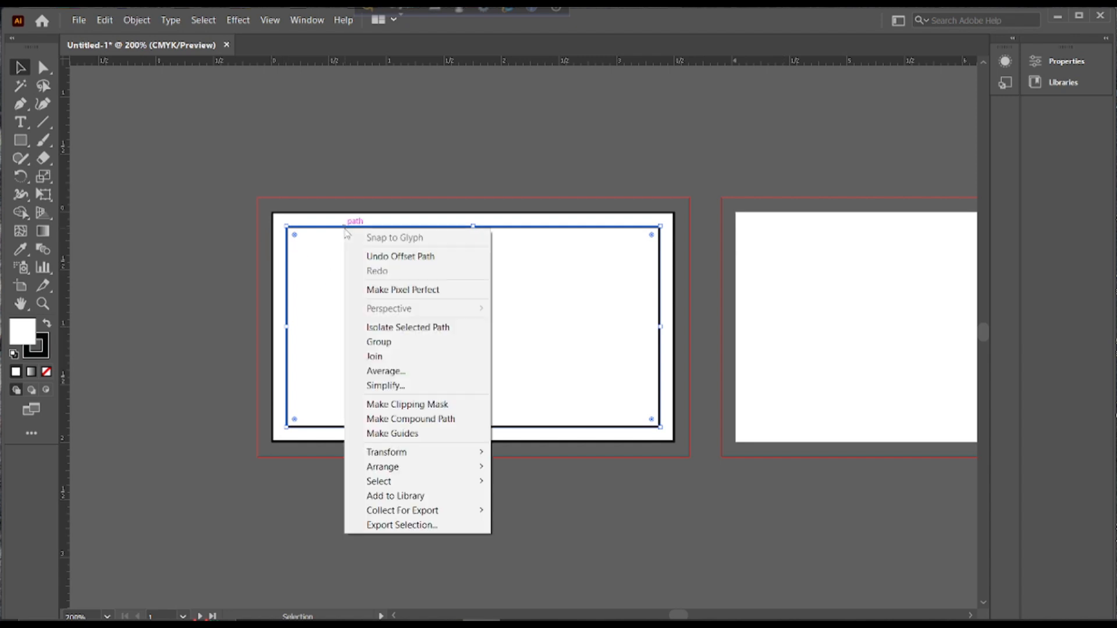
click(372, 434)
right_click(445, 230)
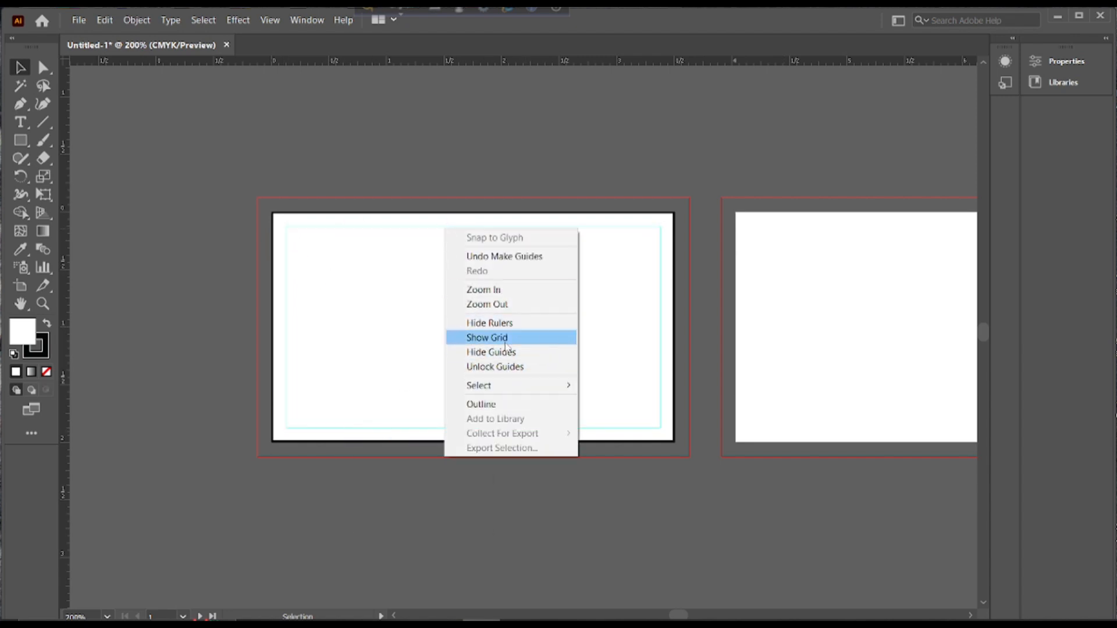
click(615, 211)
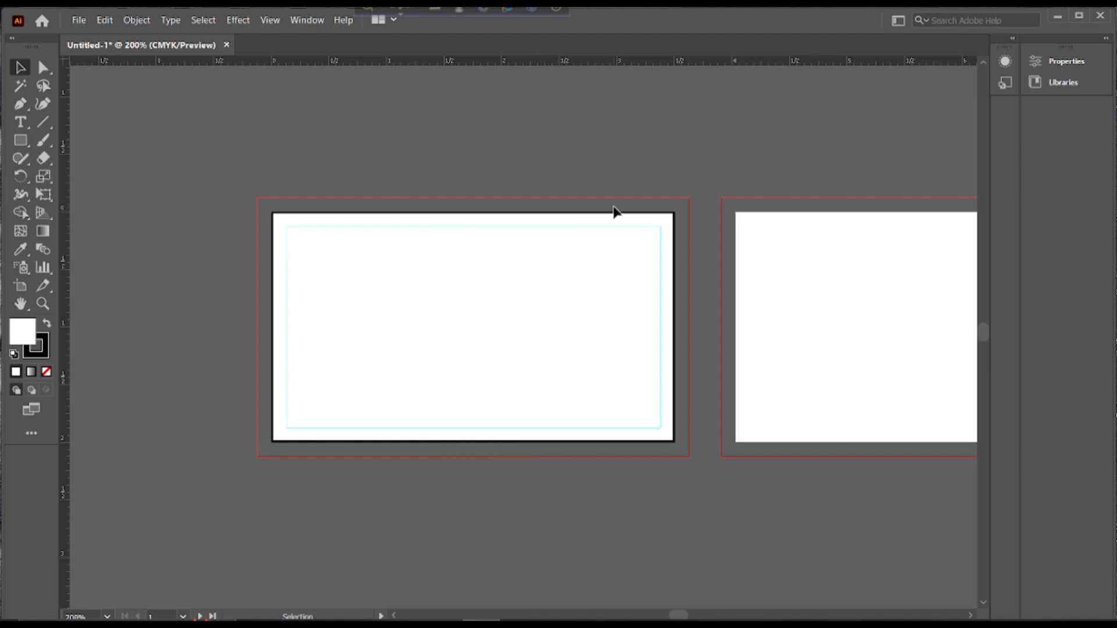
Stretch the background rectangle's corners out to the bleed and lock it
click(286, 221)
drag(273, 214, 258, 197)
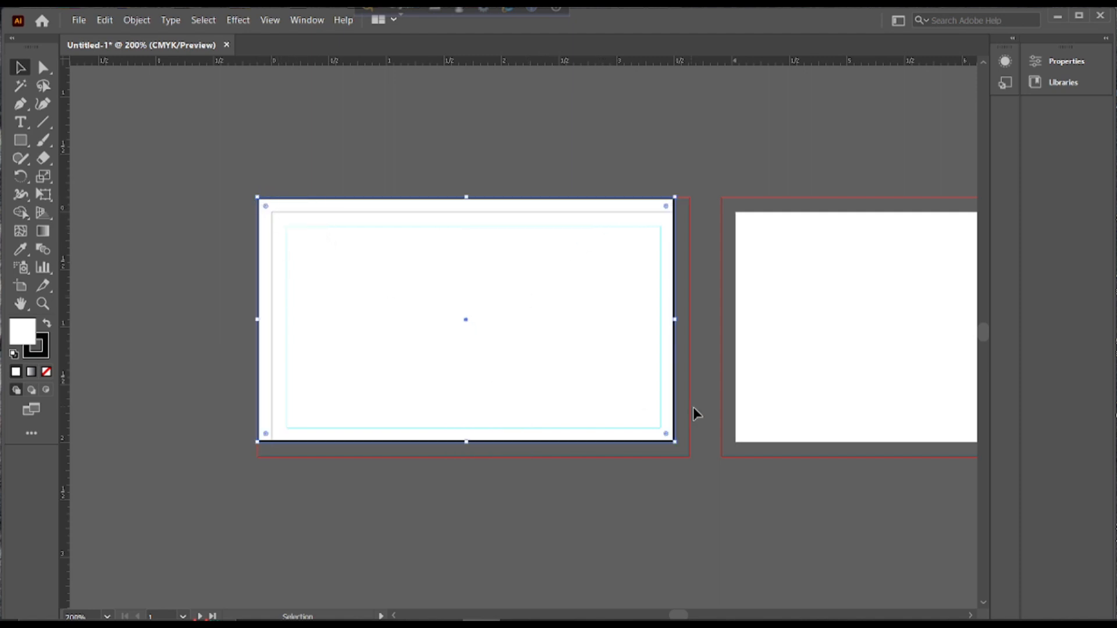
drag(675, 442, 693, 461)
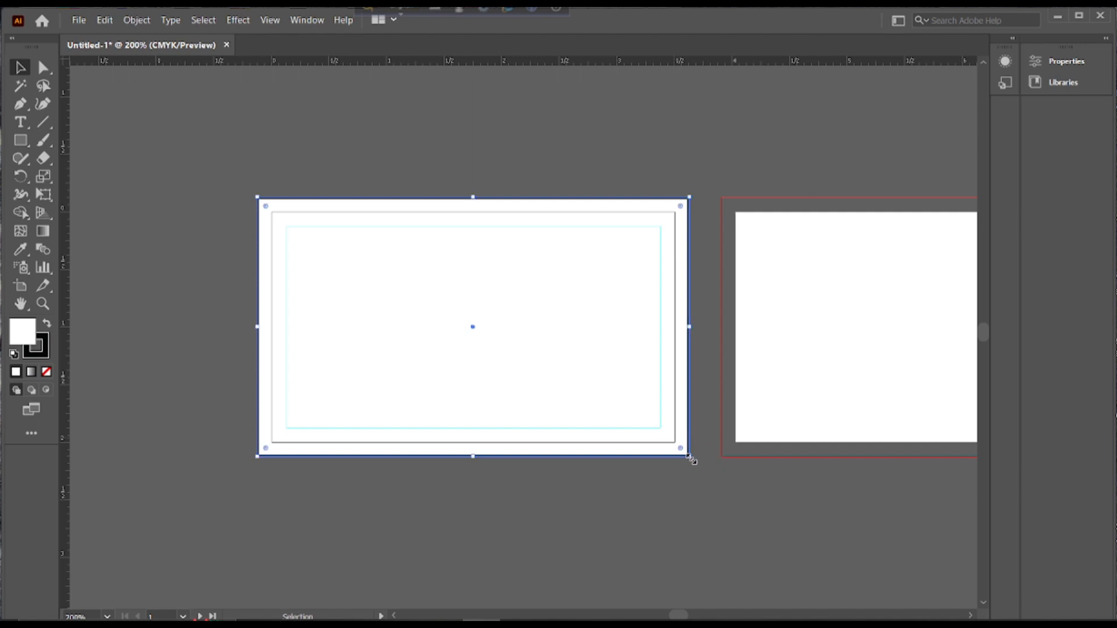
click(309, 165)
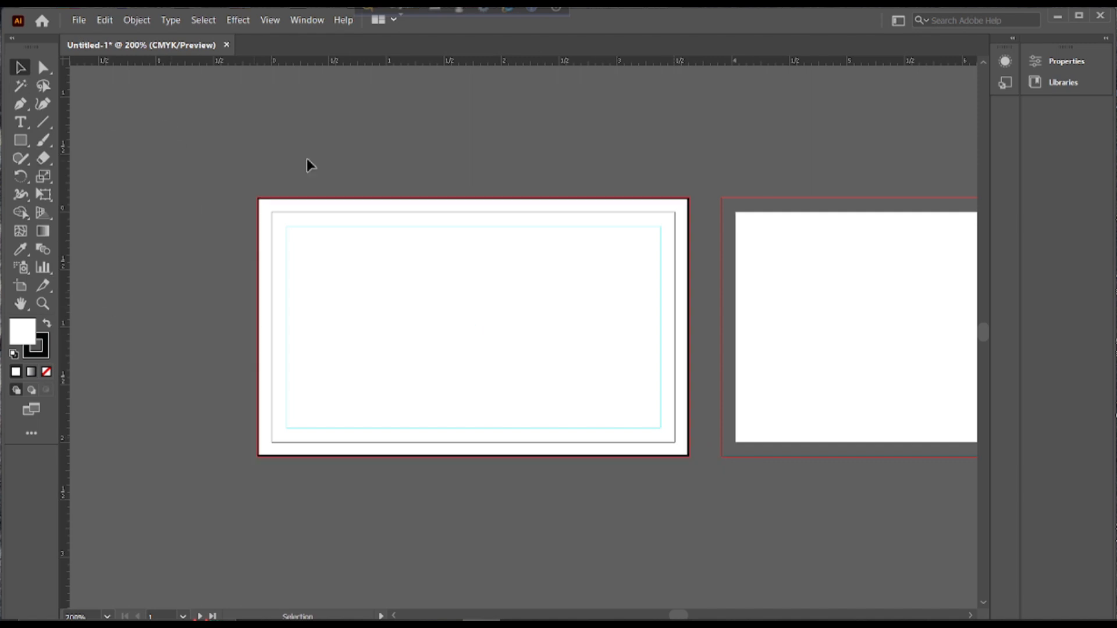
click(356, 204)
click(137, 20)
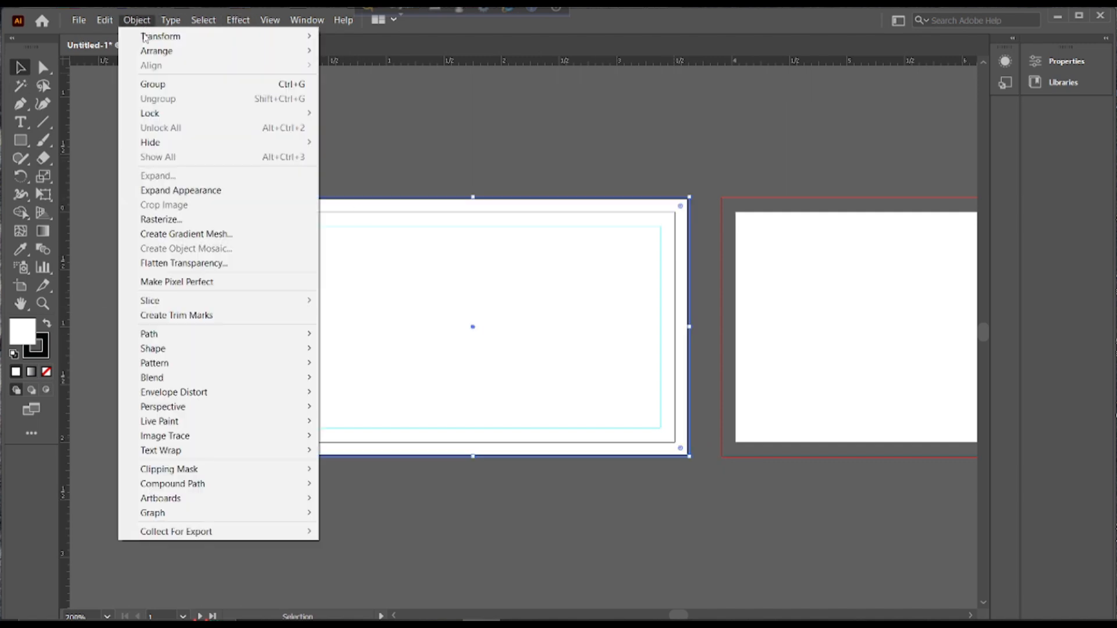
click(349, 110)
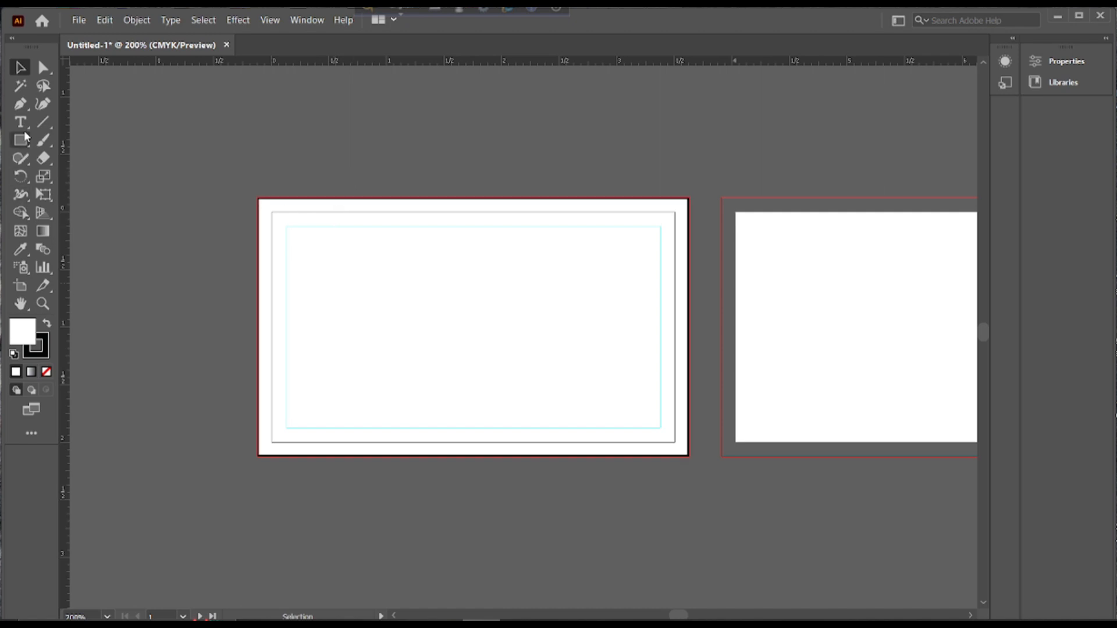
Pen-draw a closed angular shape over the card's lower half, overhanging the left, right and bottom edges
click(20, 104)
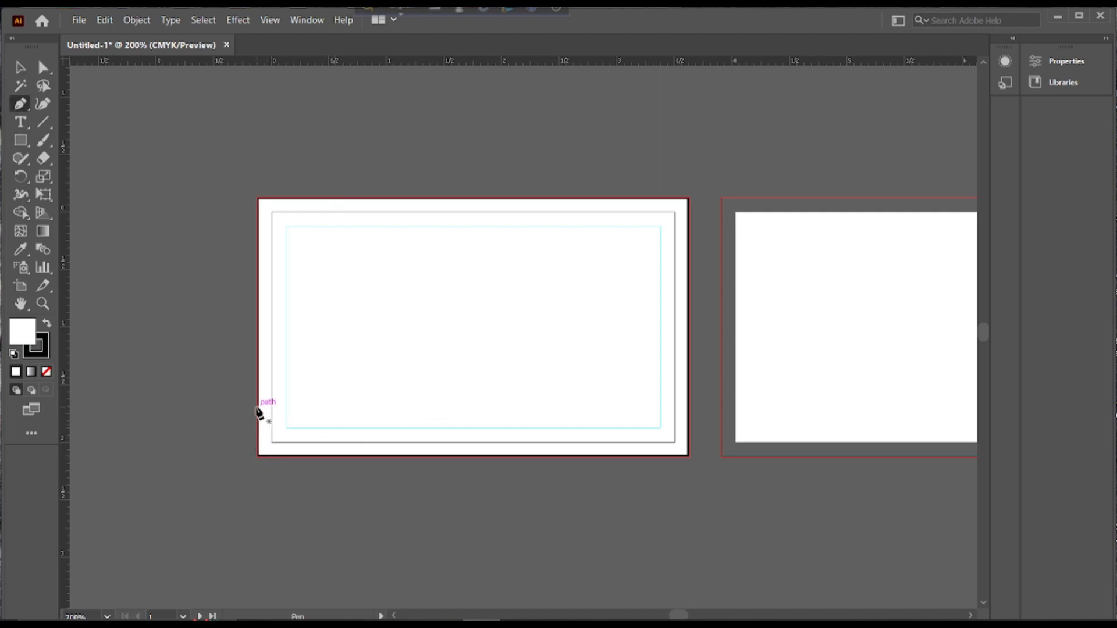
click(258, 389)
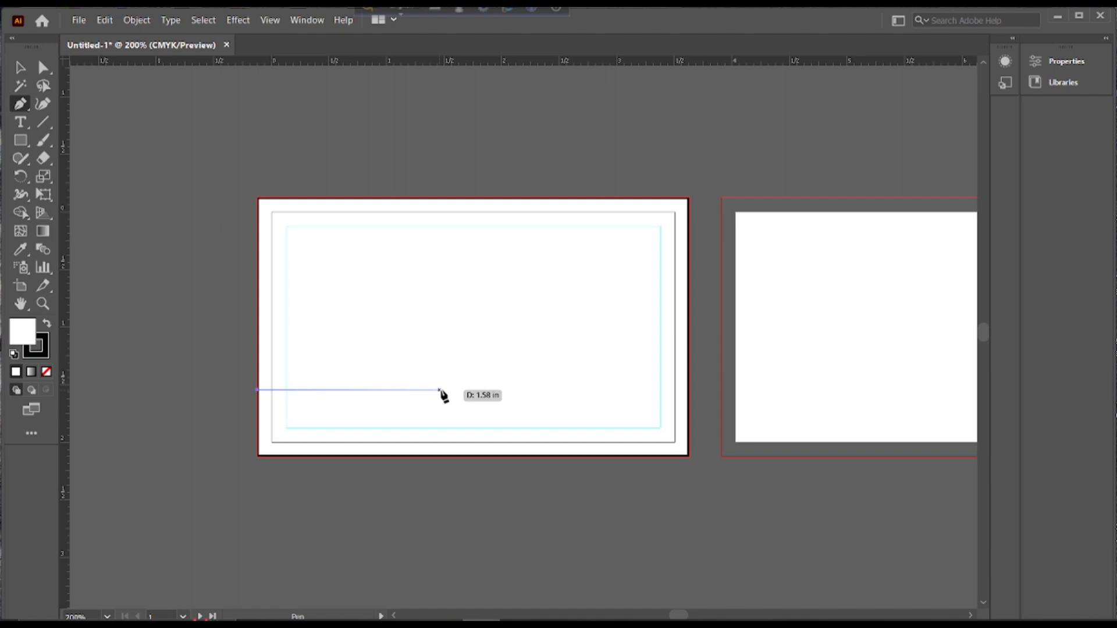
click(473, 389)
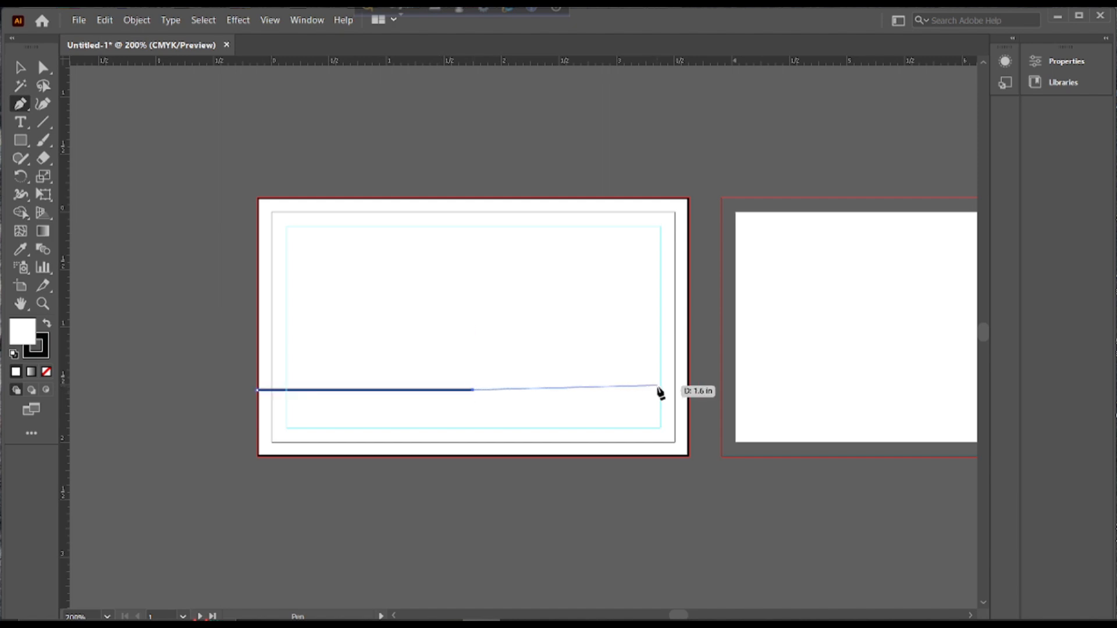
click(699, 390)
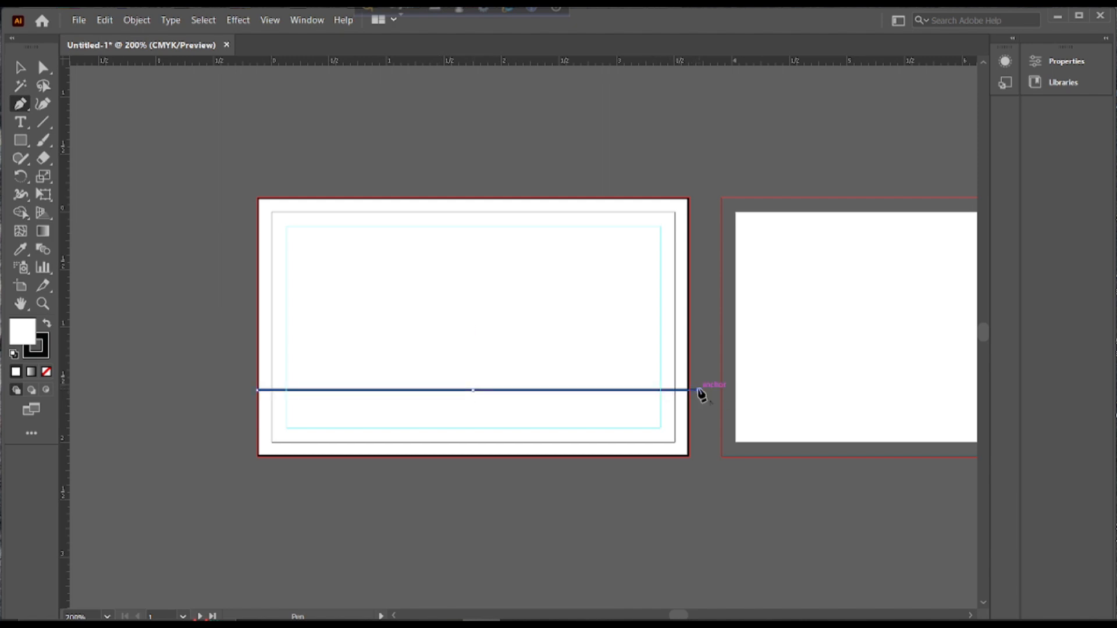
click(705, 504)
click(321, 482)
click(184, 462)
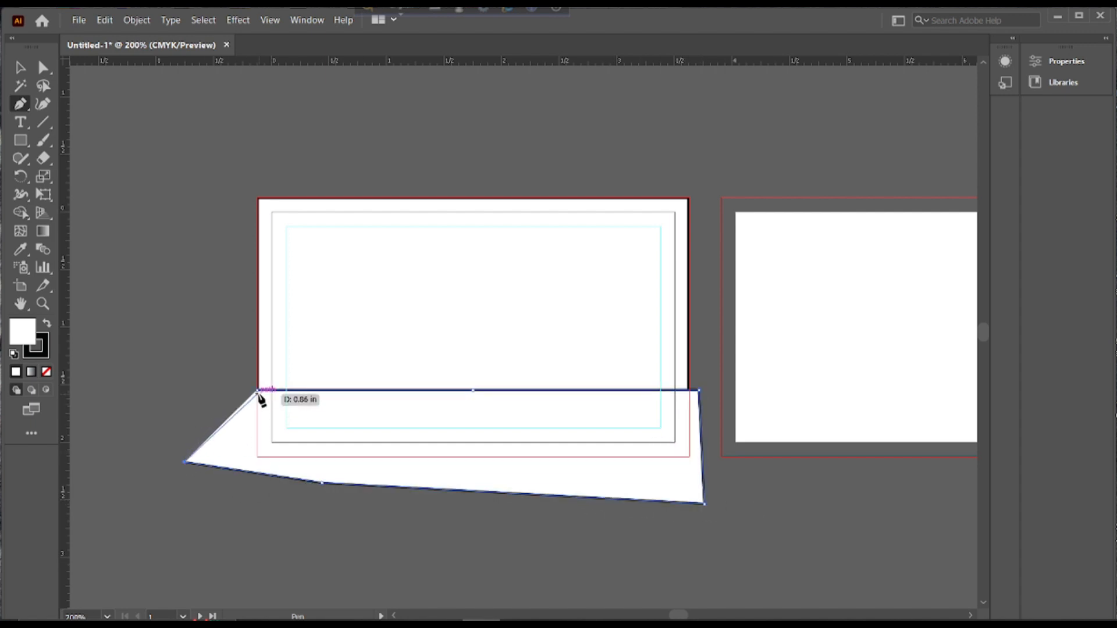
click(257, 390)
key(v)
click(105, 184)
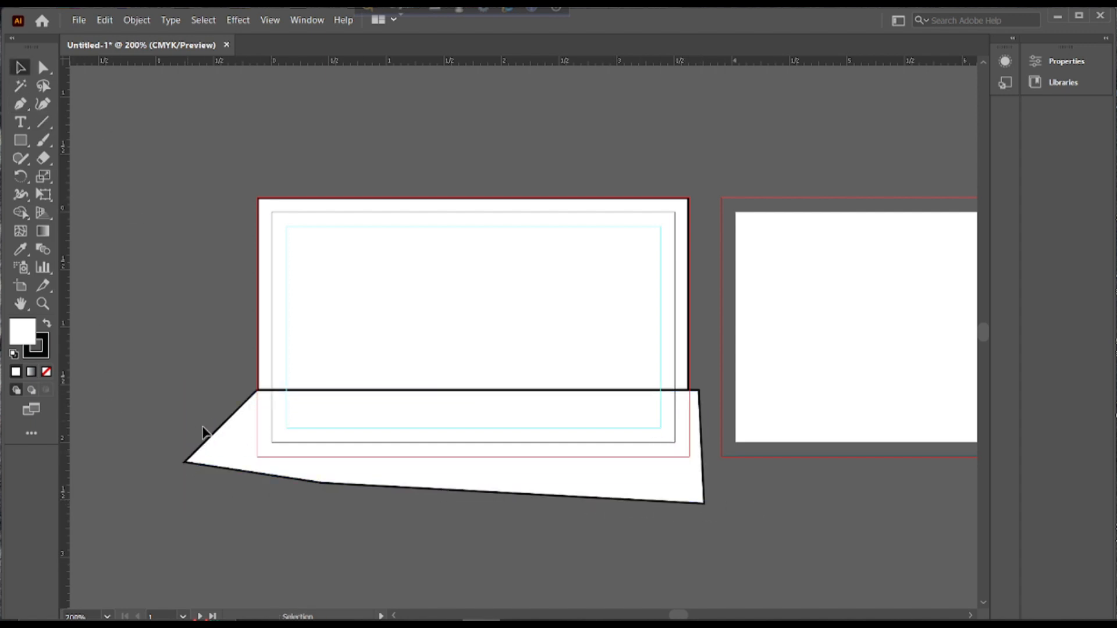
click(229, 431)
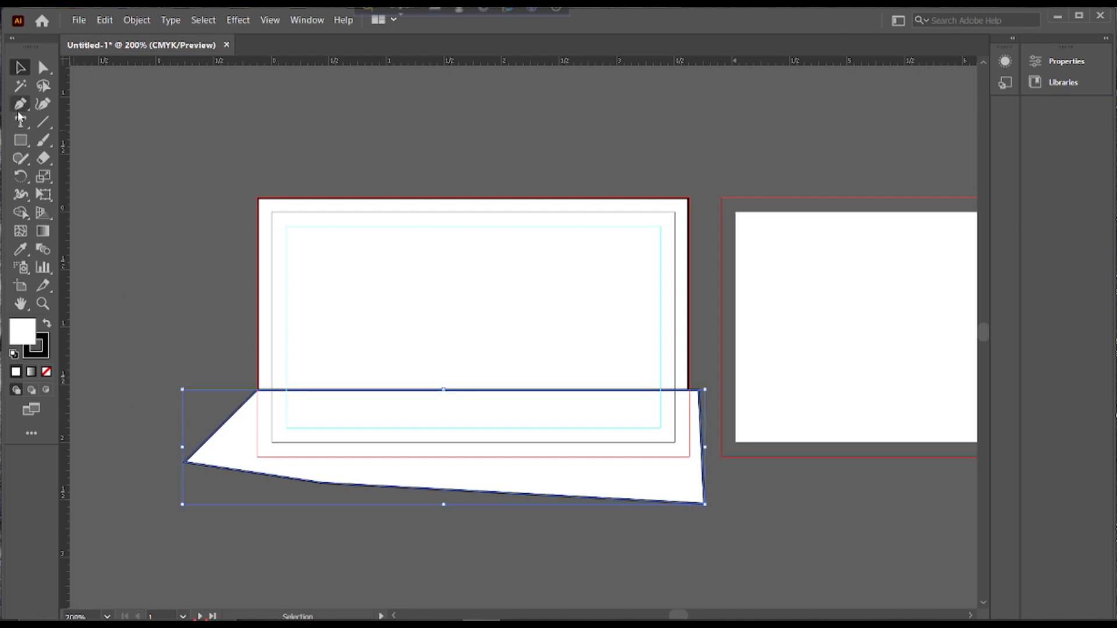
click(43, 231)
Give the lower shape a gradient fill with blue at both end stops
double_click(44, 232)
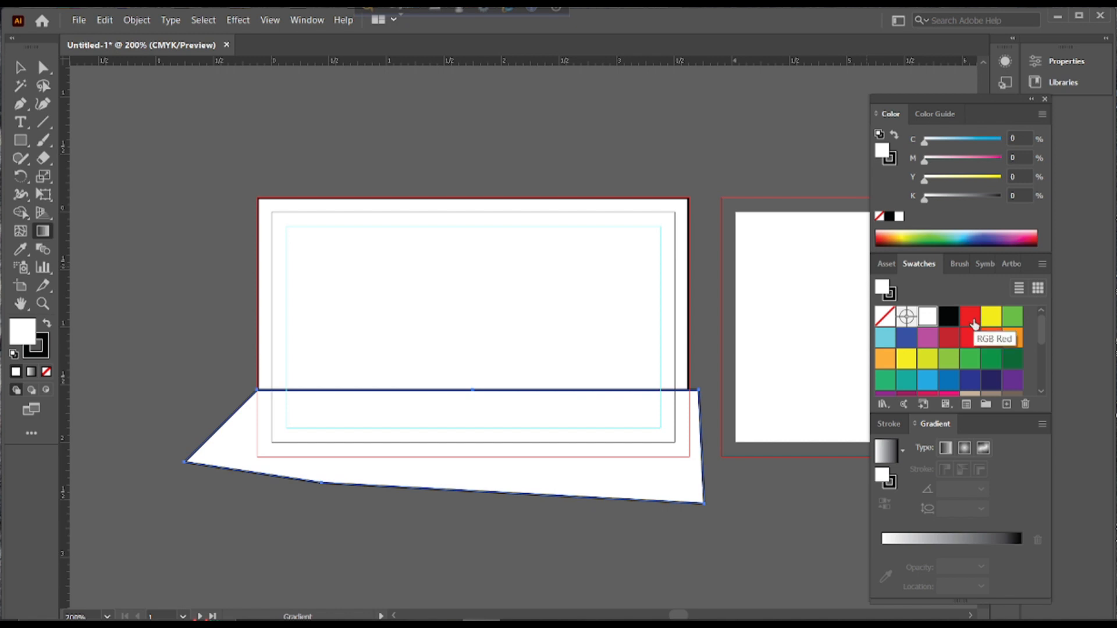
click(949, 381)
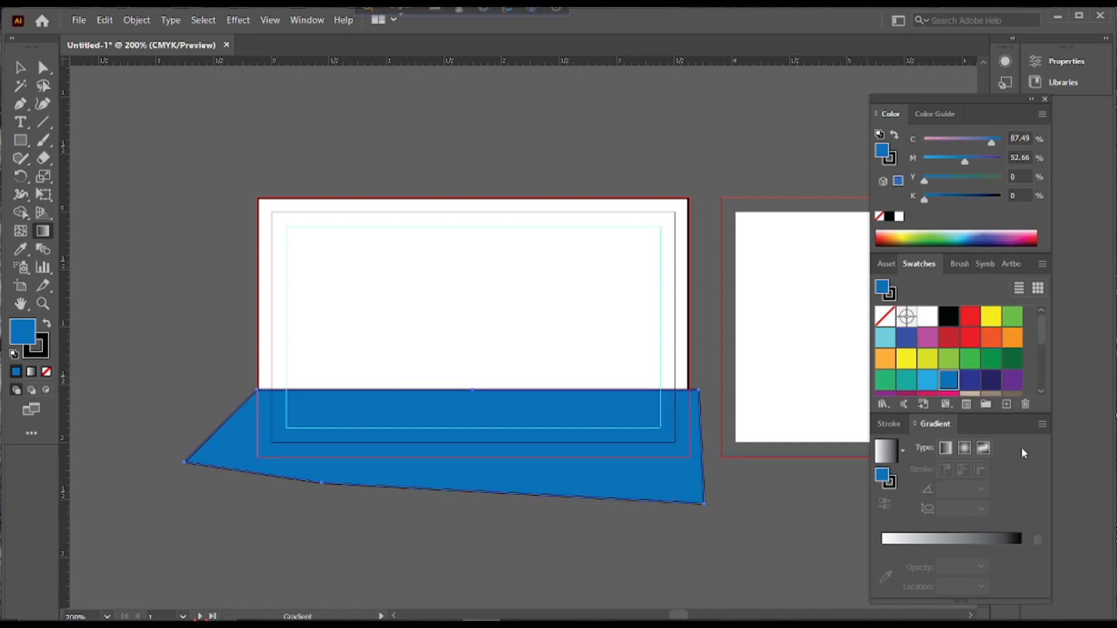
click(885, 546)
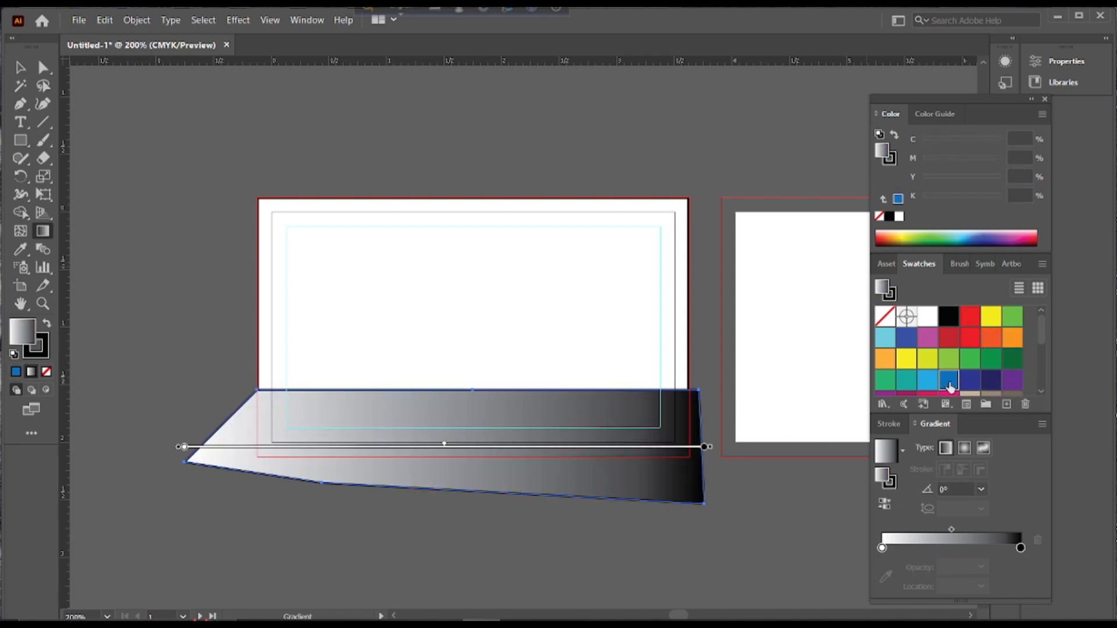
scroll(949, 378, down, 1)
drag(887, 553, 883, 551)
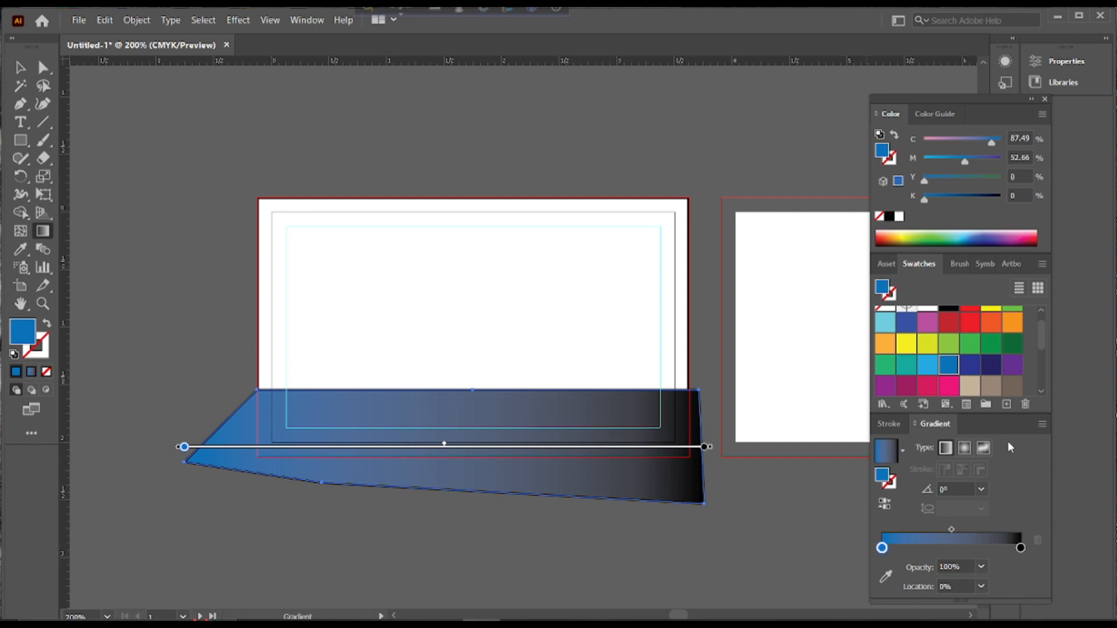
click(1021, 548)
drag(949, 364, 1020, 547)
Add a darker blue middle stop and widen that band across the shape
mouse_move(952, 530)
mouse_down()
mouse_move(907, 529)
mouse_move(951, 548)
mouse_up()
click(886, 548)
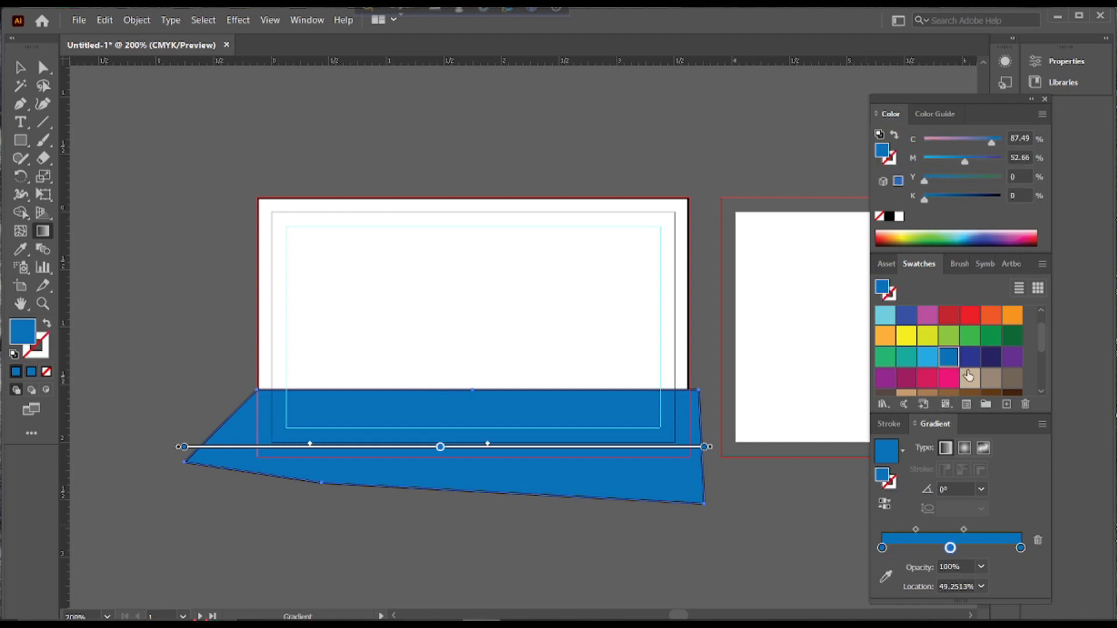
mouse_move(925, 199)
mouse_down()
mouse_move(954, 201)
mouse_move(933, 201)
mouse_up()
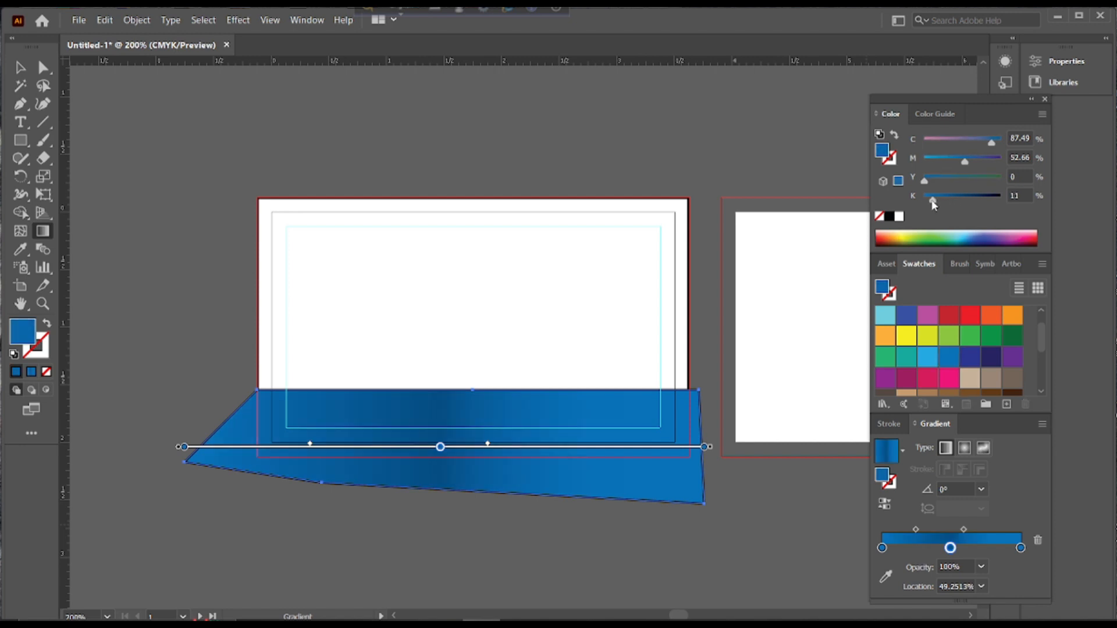
drag(965, 161, 938, 169)
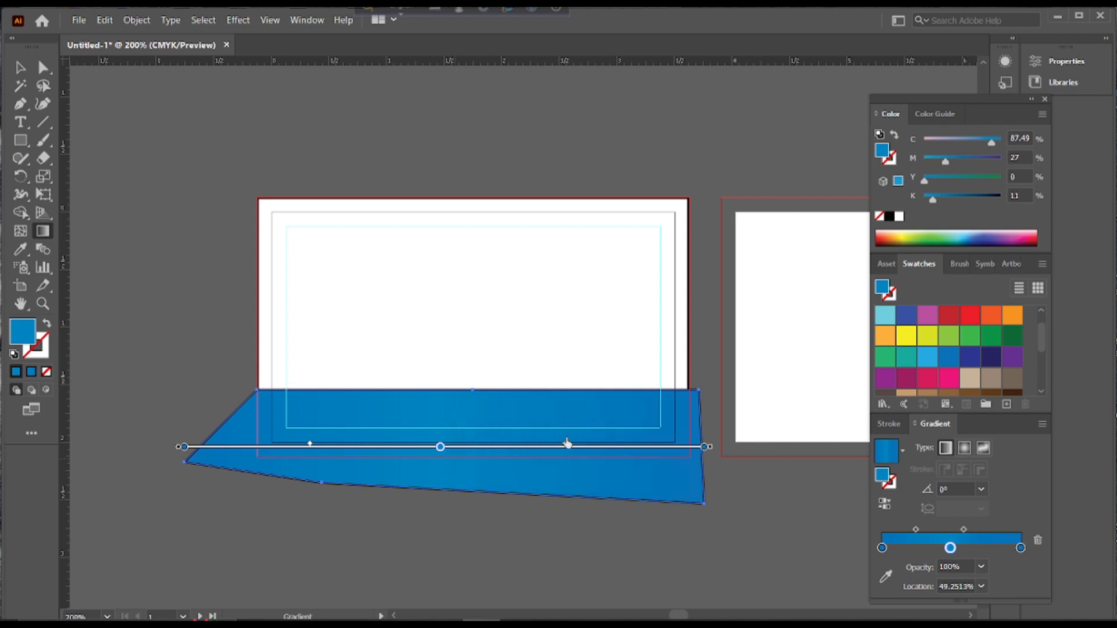
drag(567, 445, 670, 445)
drag(279, 447, 226, 448)
Set the blue shape's stroke to None to remove its black outline
key(v)
click(159, 301)
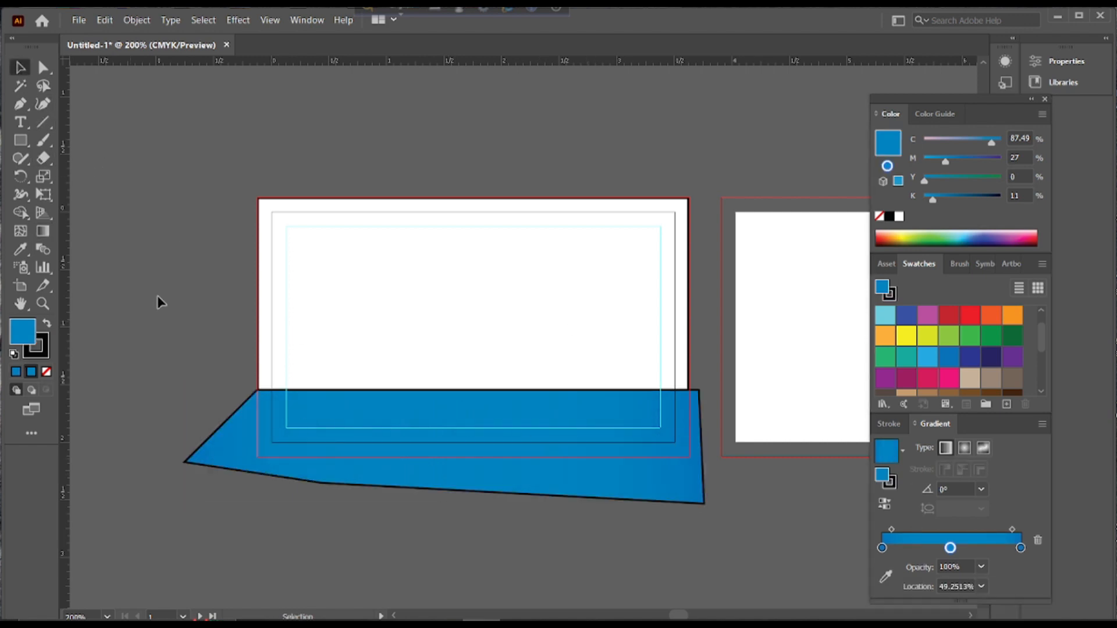
click(434, 394)
click(36, 348)
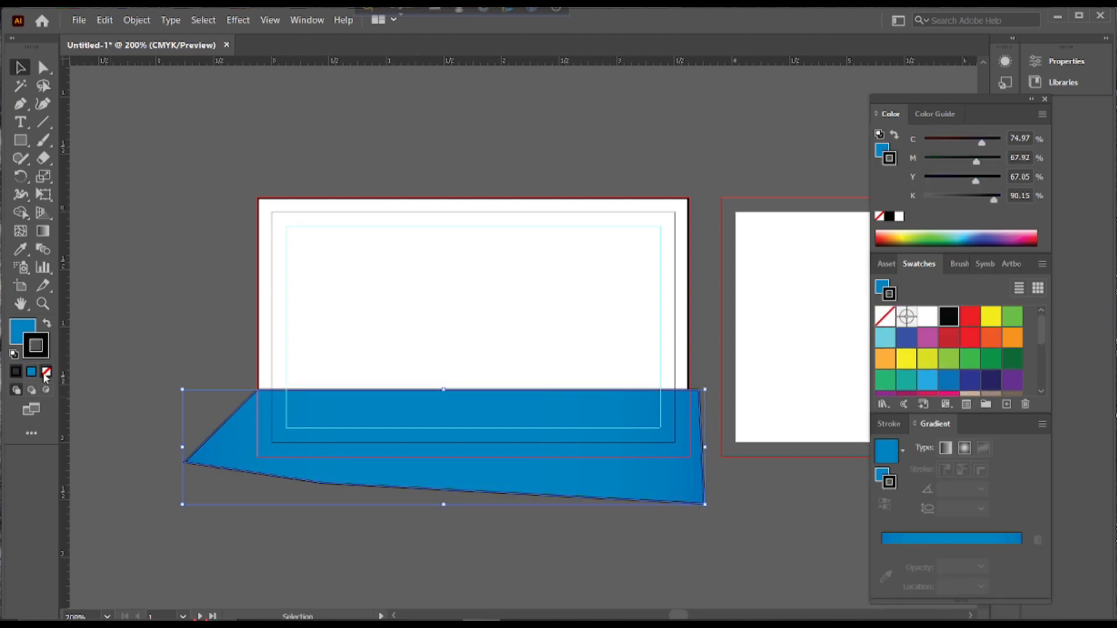
click(46, 371)
double_click(37, 348)
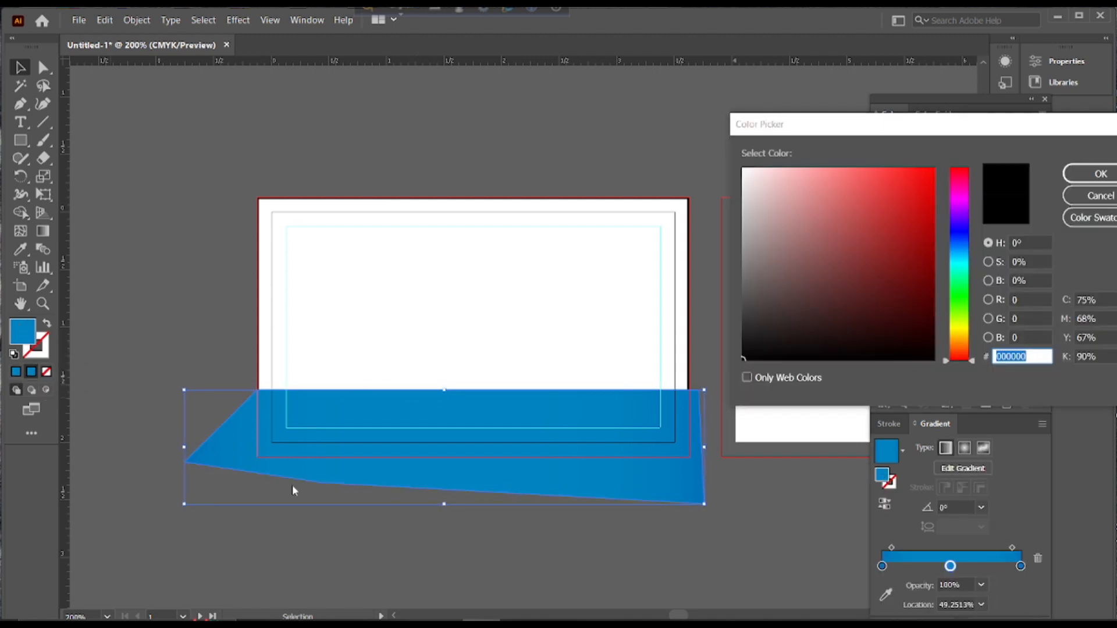
click(1100, 196)
click(511, 177)
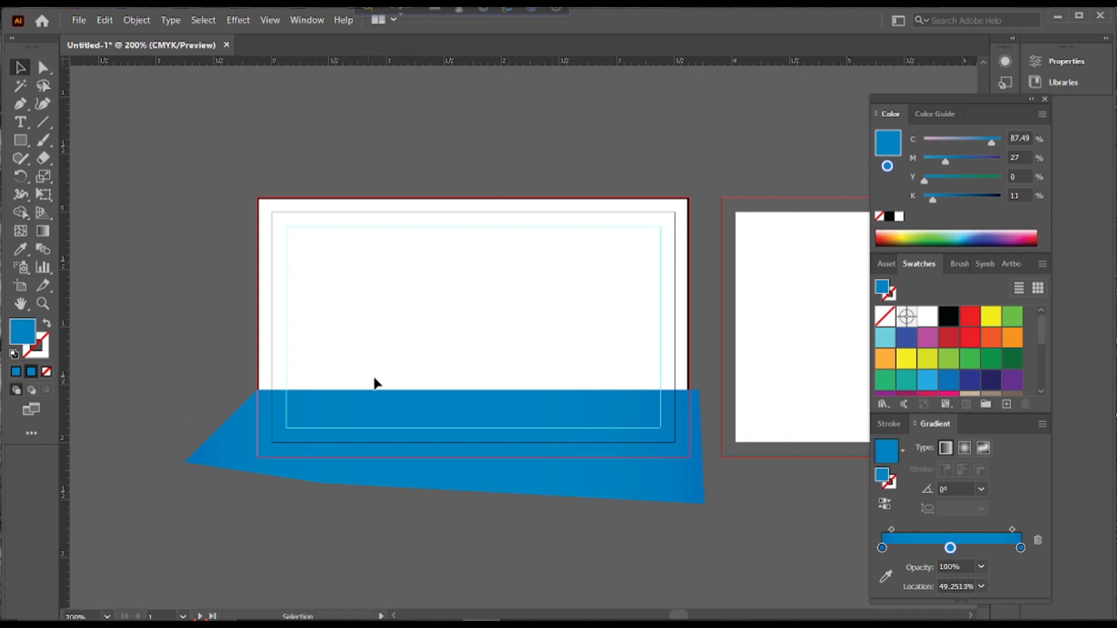
click(21, 104)
click(82, 158)
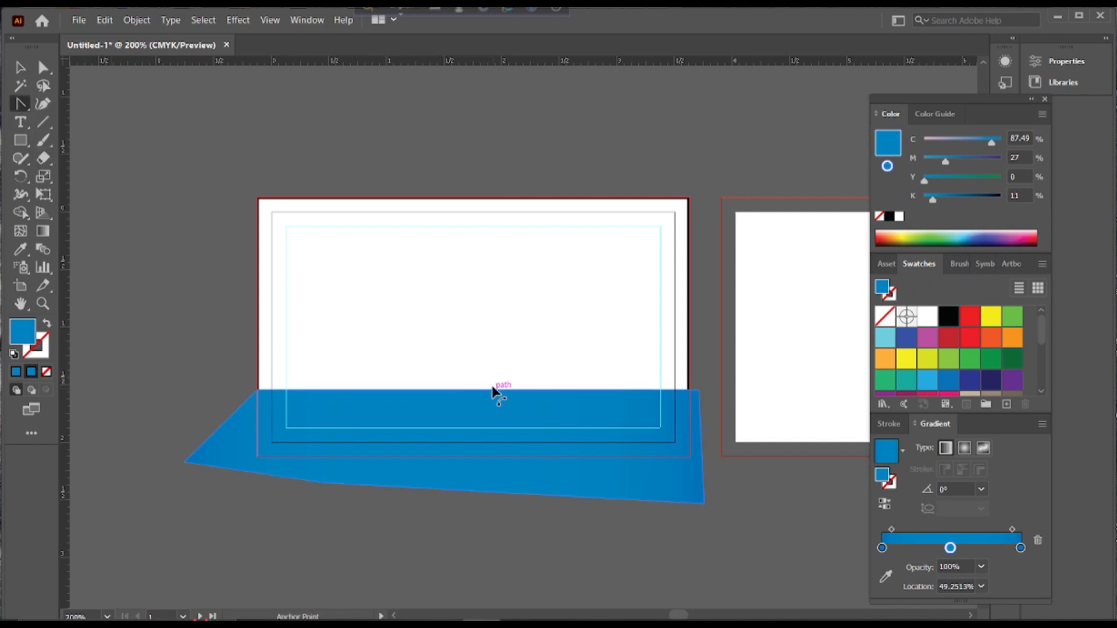
Bend the blue shape's top-edge anchor into a smooth wave curve
key(v)
click(410, 393)
key(shift+c)
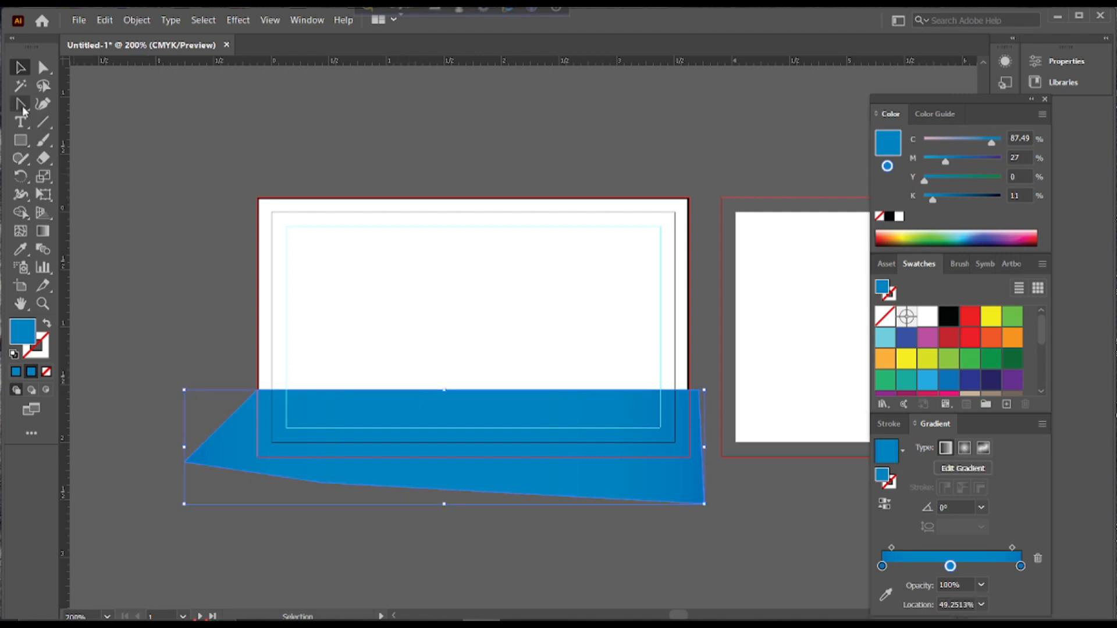
drag(473, 391, 546, 455)
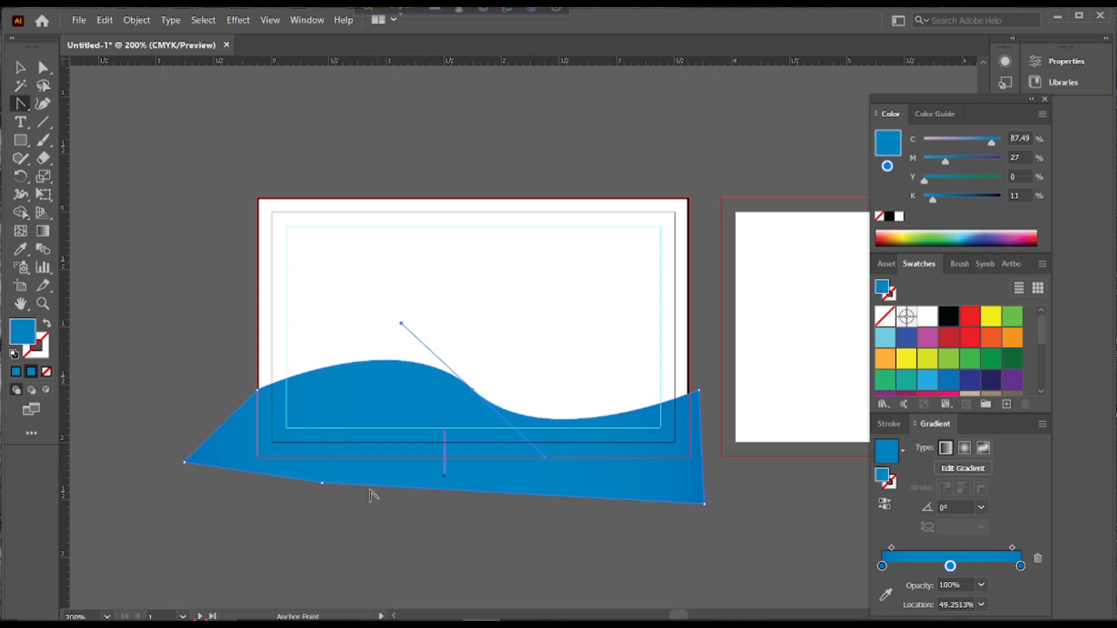
click(20, 68)
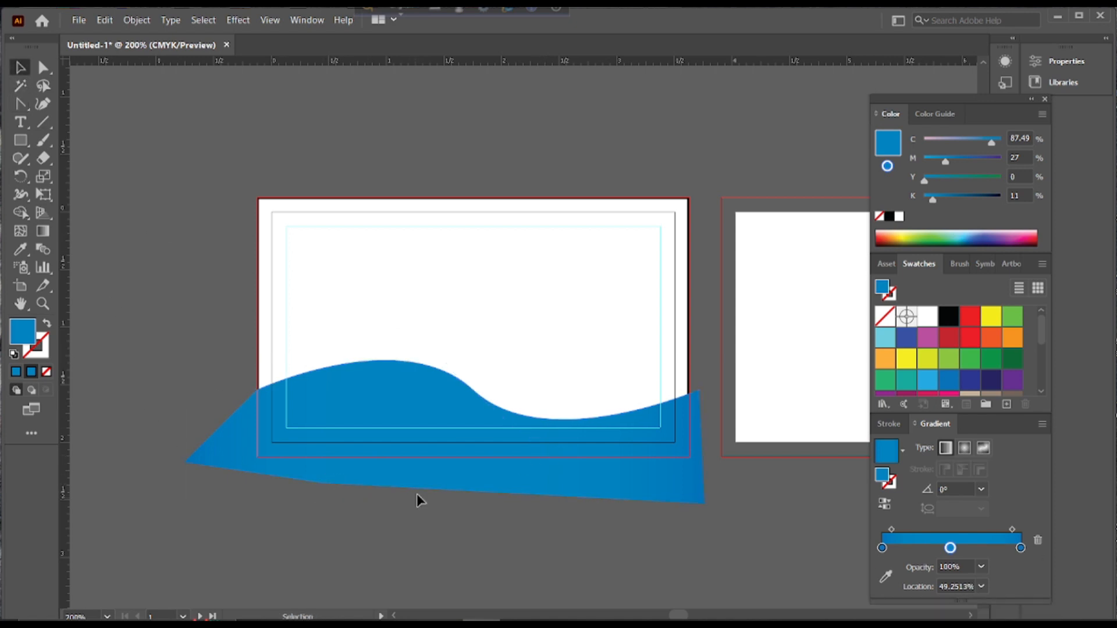
Stretch the wave shape downward and raise it about 0.29 in on the card
drag(444, 504, 445, 535)
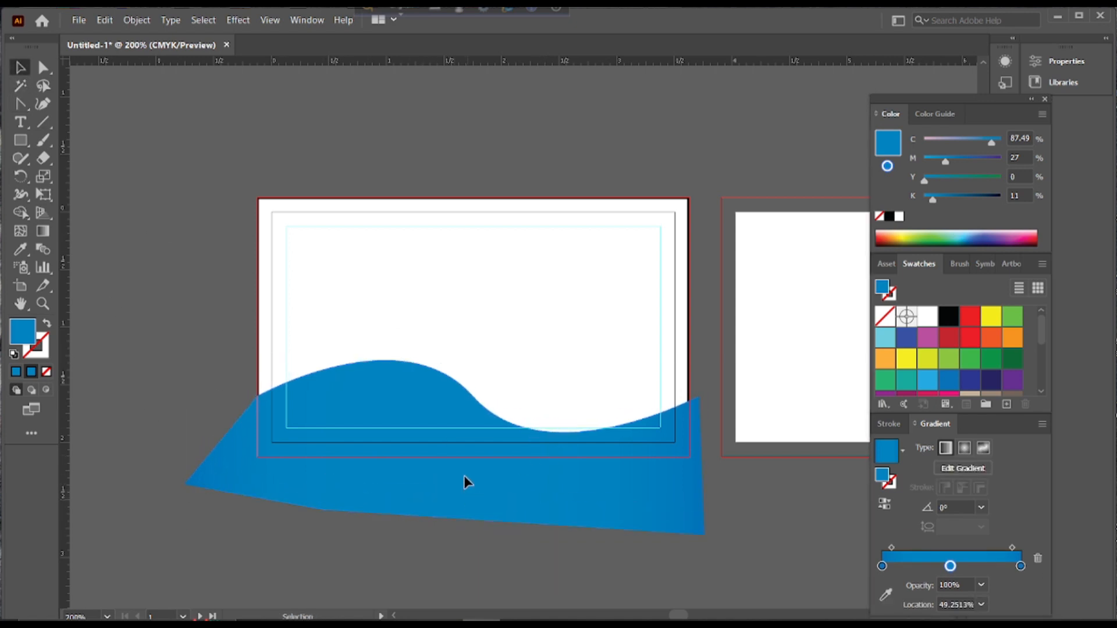
drag(462, 385, 457, 352)
click(162, 252)
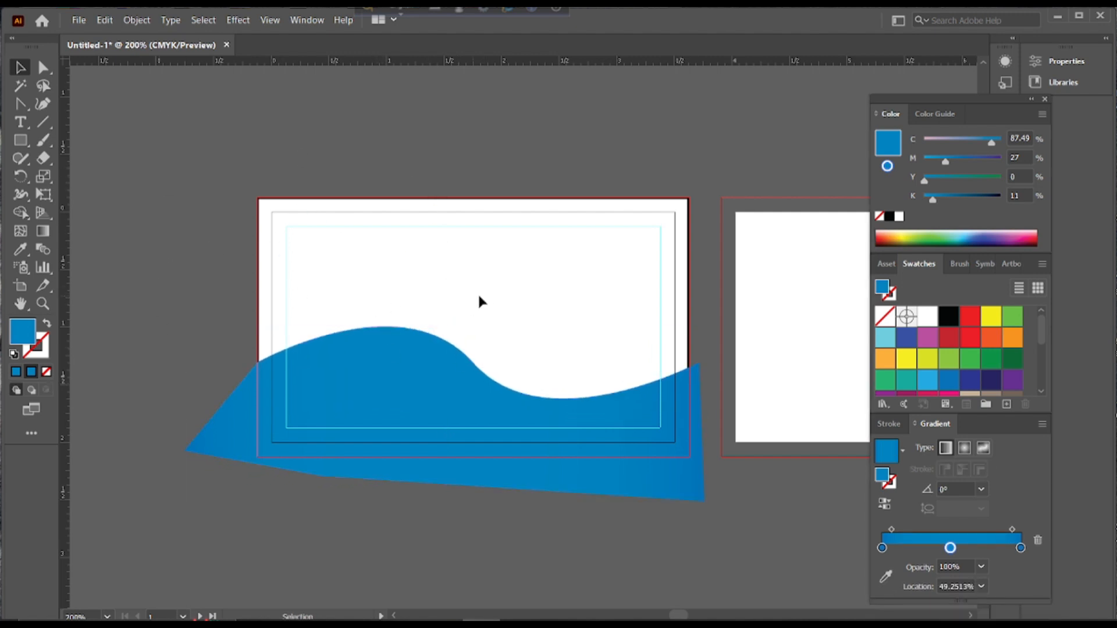
scroll(479, 297, down, 4)
scroll(407, 280, up, 3)
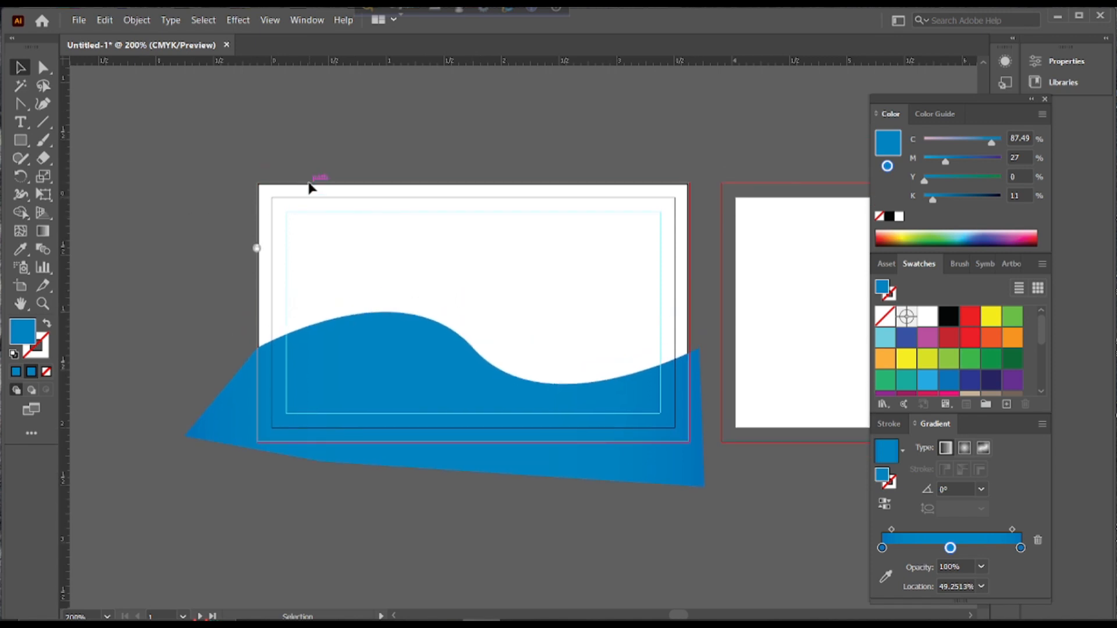
Type the person's name as a text line near the card's top-left
click(20, 122)
click(312, 232)
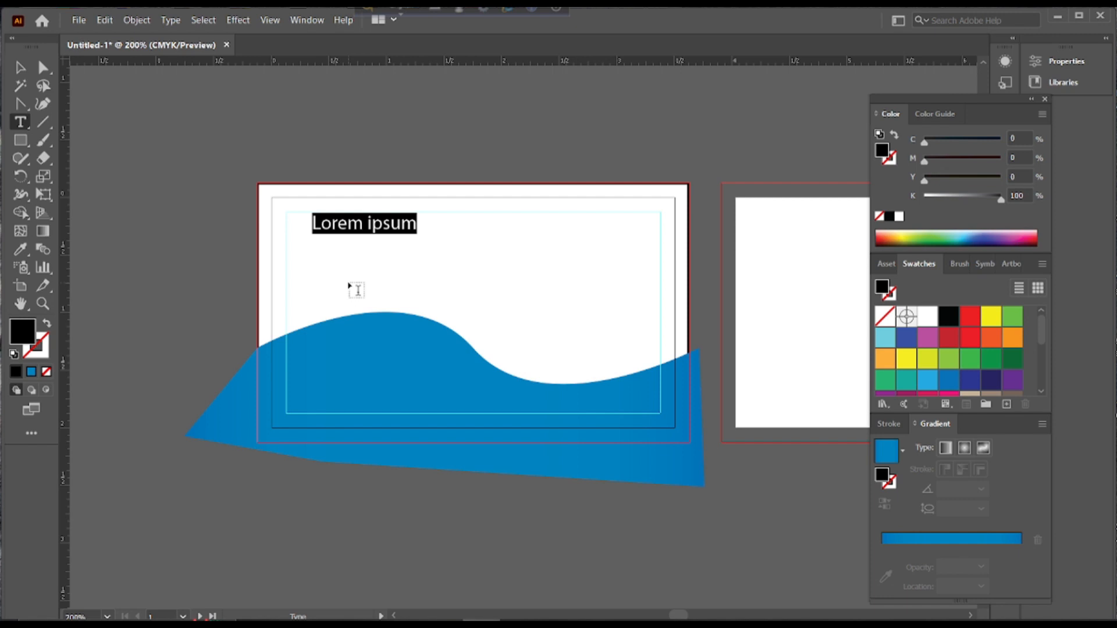
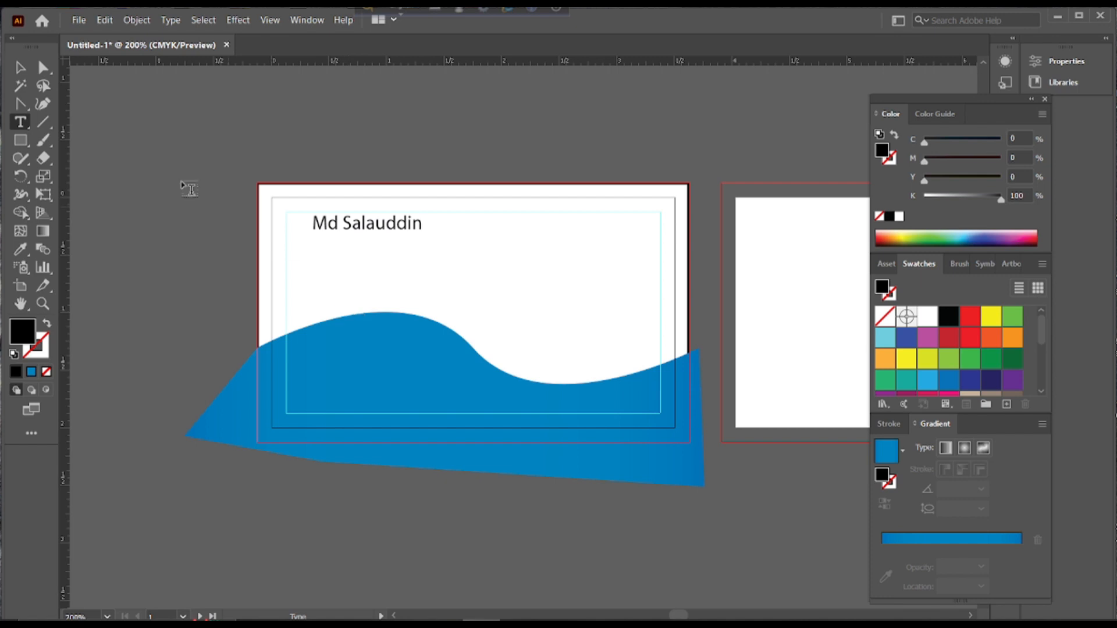
click(22, 68)
Add a second text line reading 'Child protection Facilitator' below the name
click(20, 126)
click(352, 260)
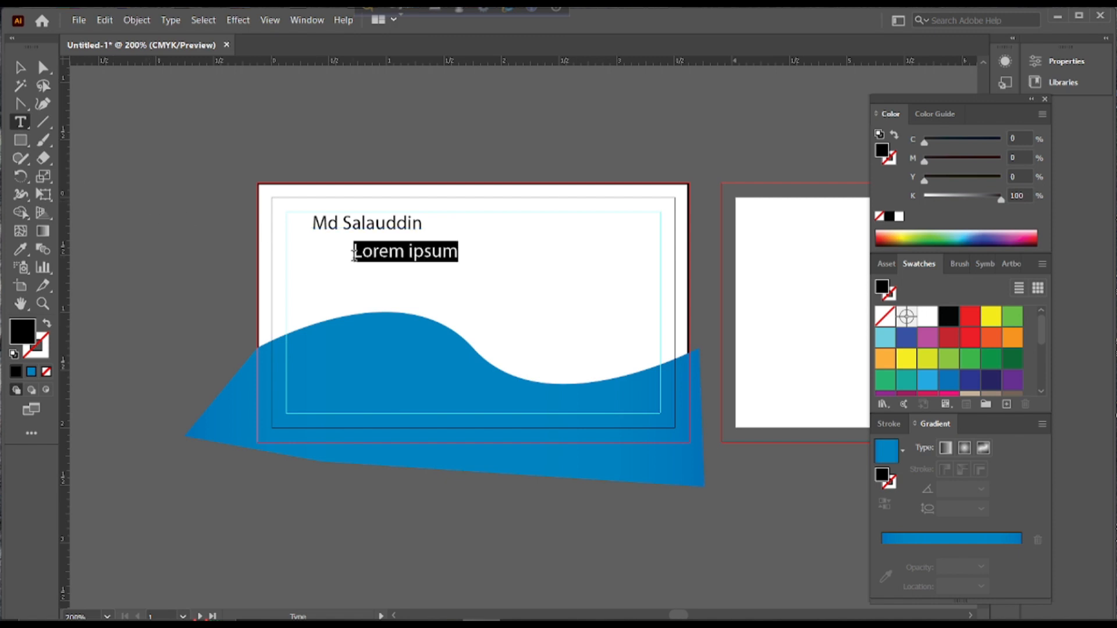
double_click(21, 68)
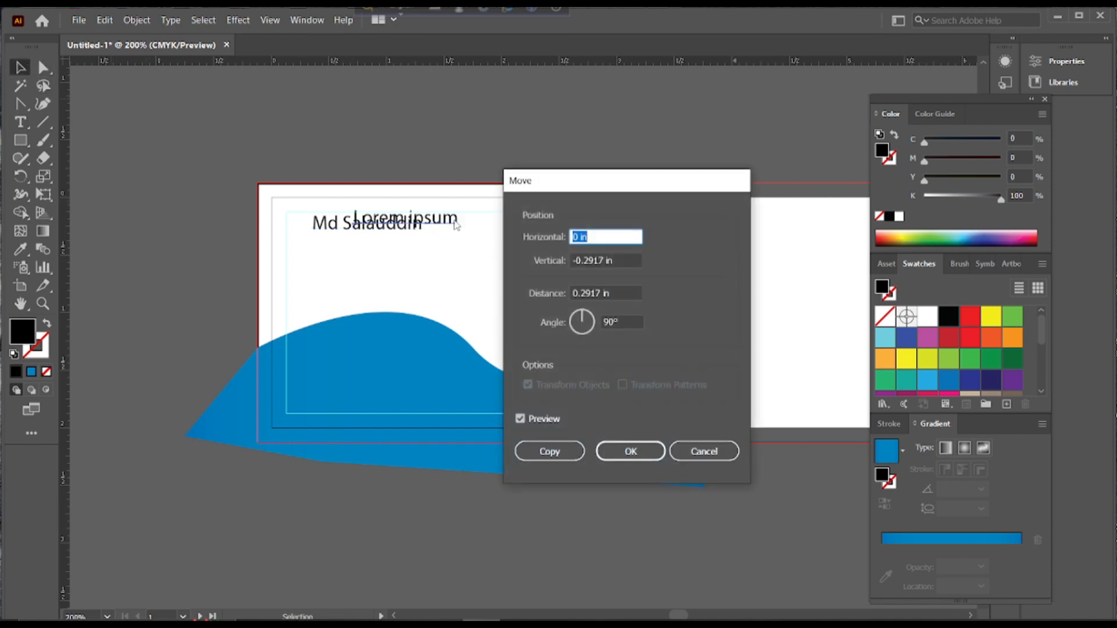
click(704, 452)
drag(448, 259, 407, 252)
key(t)
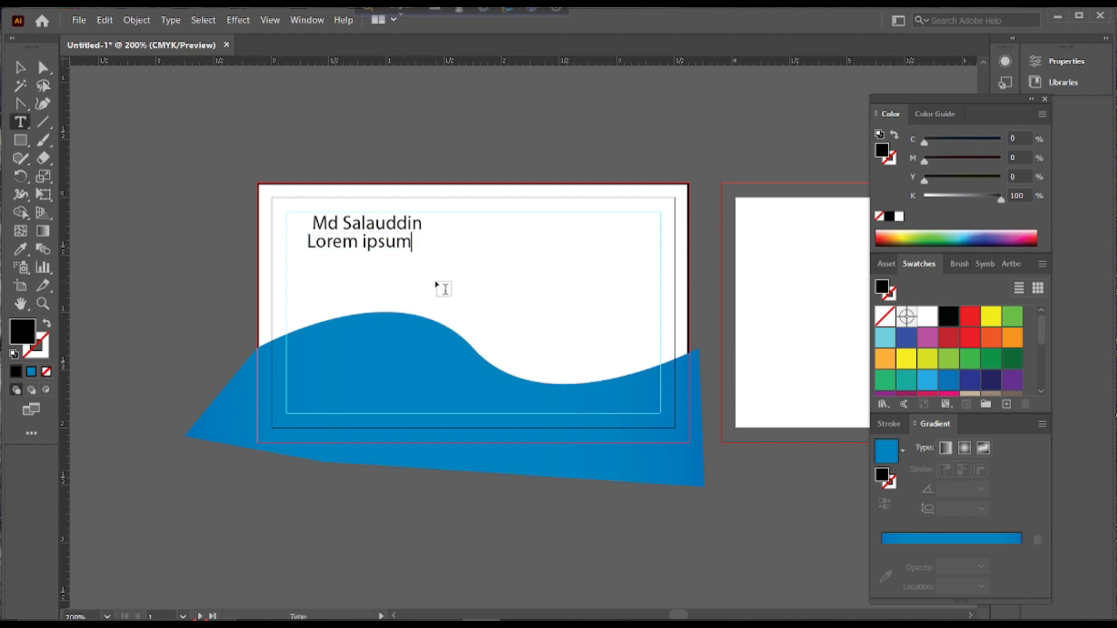
key(BackSpace)
key(BackSpace)
key(BackSpace)
key(BackSpace)
key(BackSpace)
key(BackSpace)
key(BackSpace)
key(BackSpace)
key(BackSpace)
key(BackSpace)
key(BackSpace)
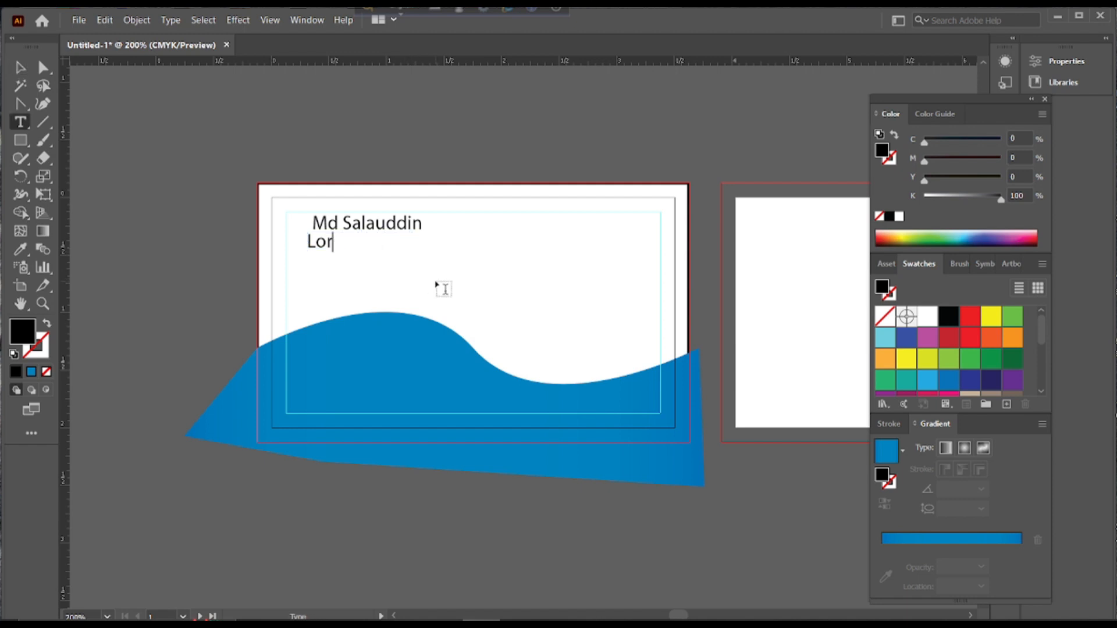
text(Child prote)
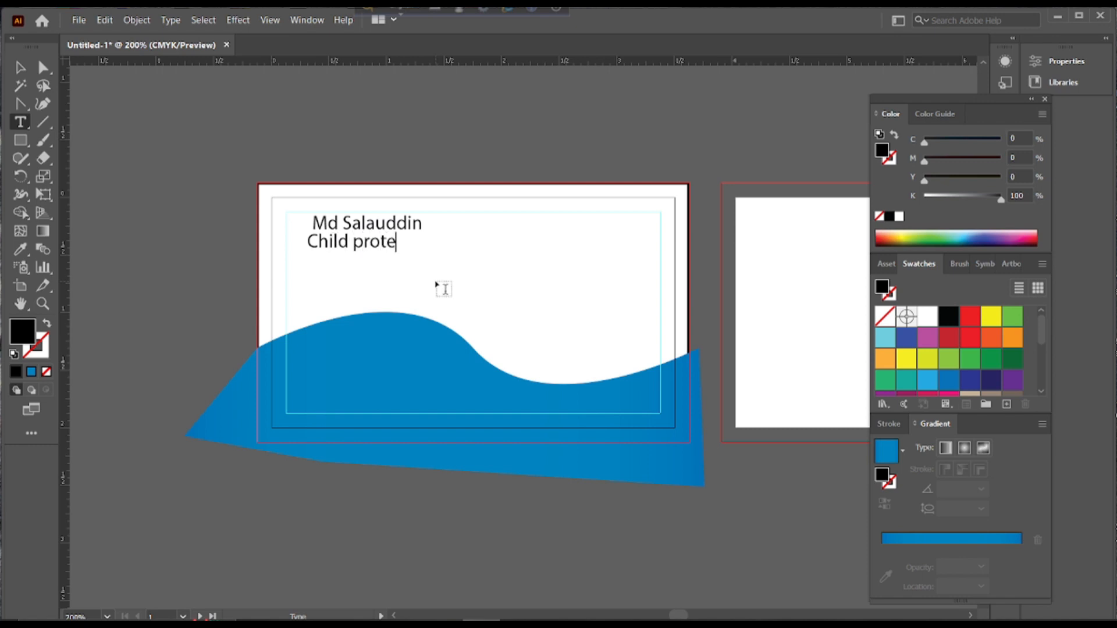
text(ction Facili)
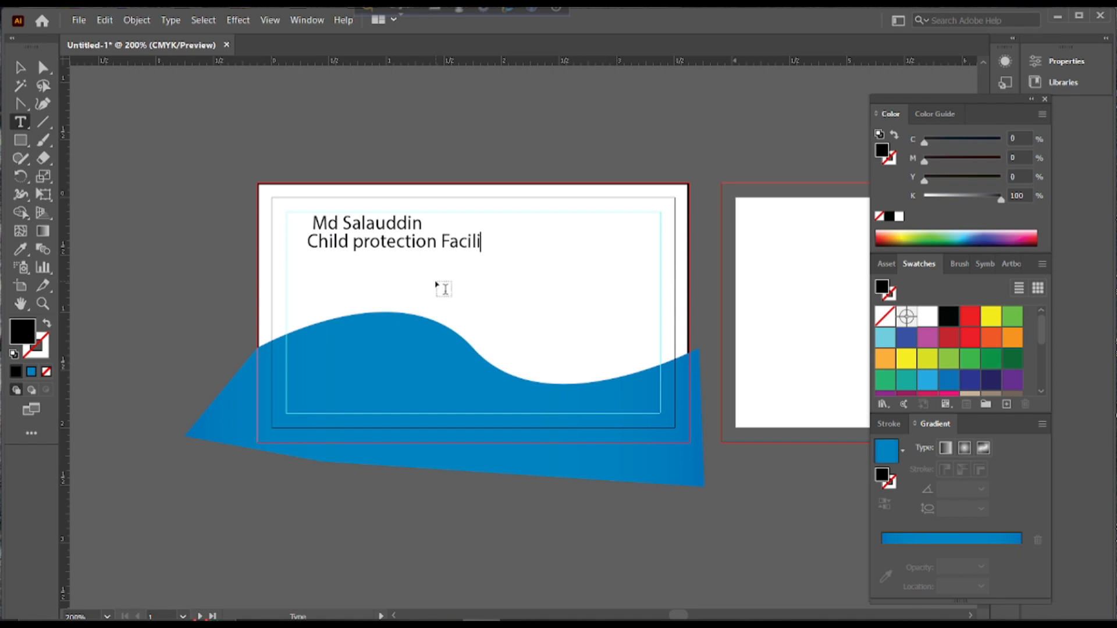
text(tator)
key(Escape)
Arrange the title line directly beneath the name line
key(Return)
click(696, 453)
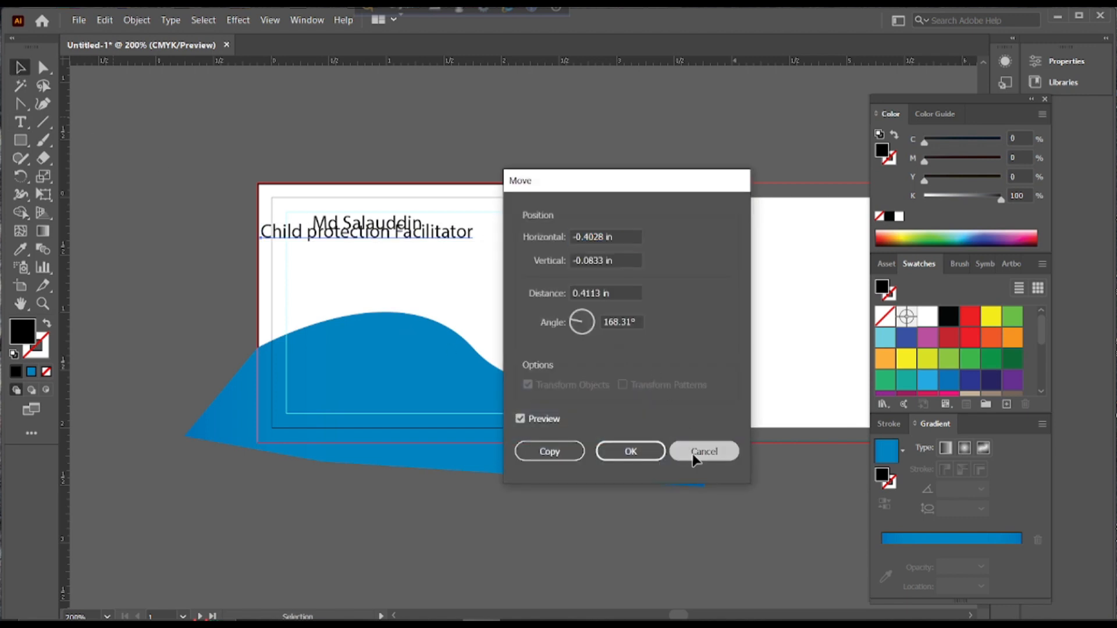
drag(392, 250, 394, 293)
mouse_move(373, 231)
mouse_down()
mouse_move(369, 259)
mouse_move(367, 239)
mouse_move(346, 246)
mouse_move(360, 241)
mouse_up()
drag(354, 291, 351, 273)
click(605, 261)
click(475, 268)
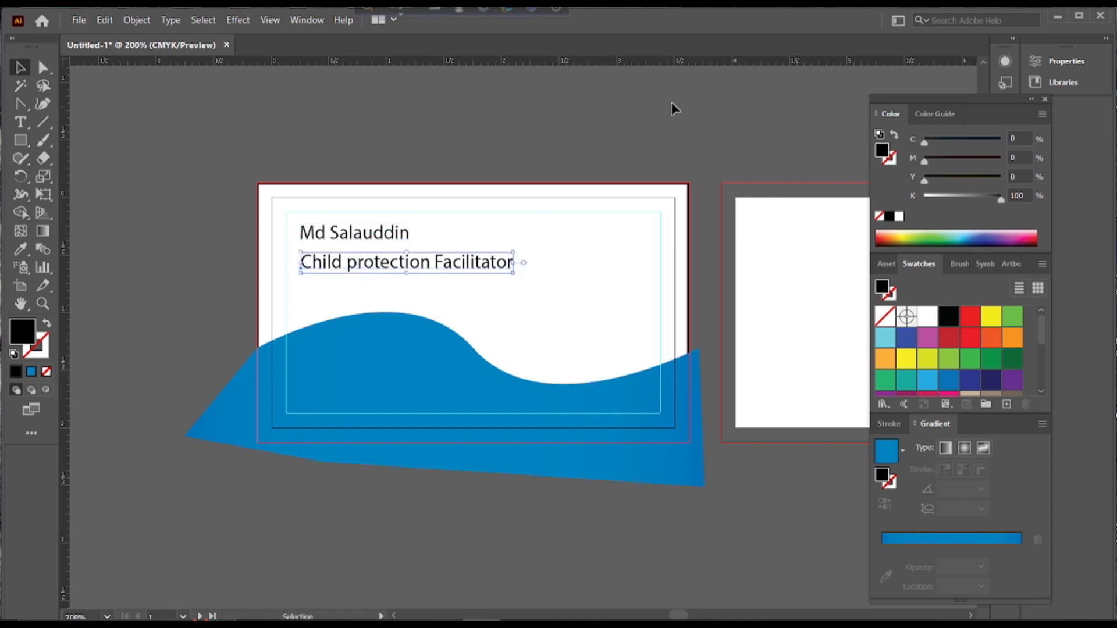
Switch to the classic workspace and set the title line's font to Cormorant Infant
click(307, 20)
mouse_move(384, 65)
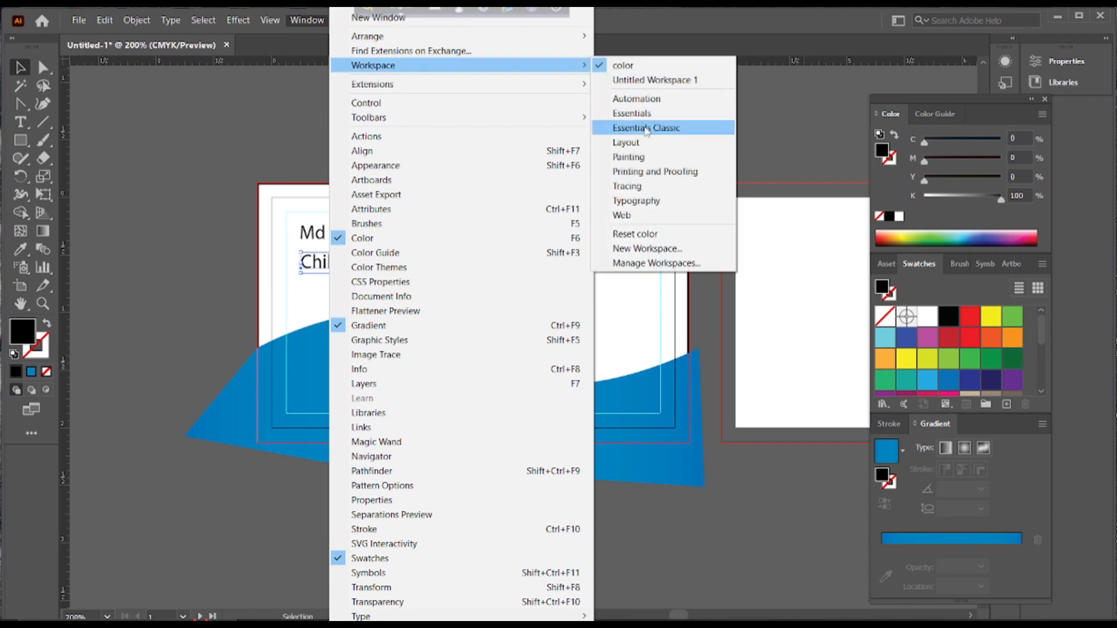
click(648, 126)
click(607, 47)
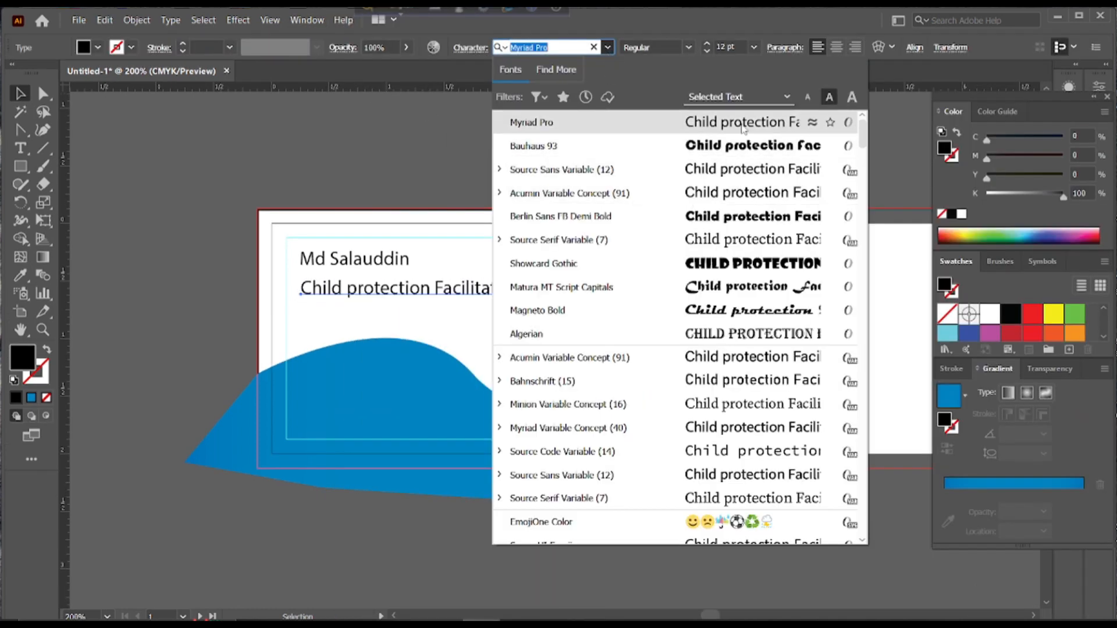
scroll(748, 239, down, 5)
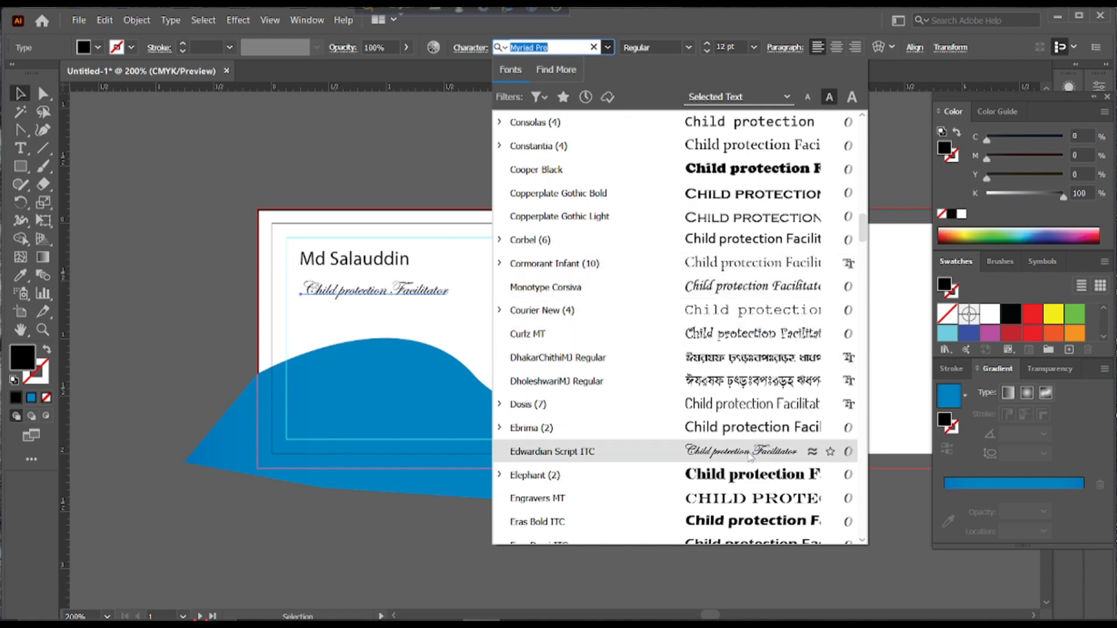
click(752, 267)
Shrink the title text to about 5.7 pt and move both lines slightly lower
click(553, 259)
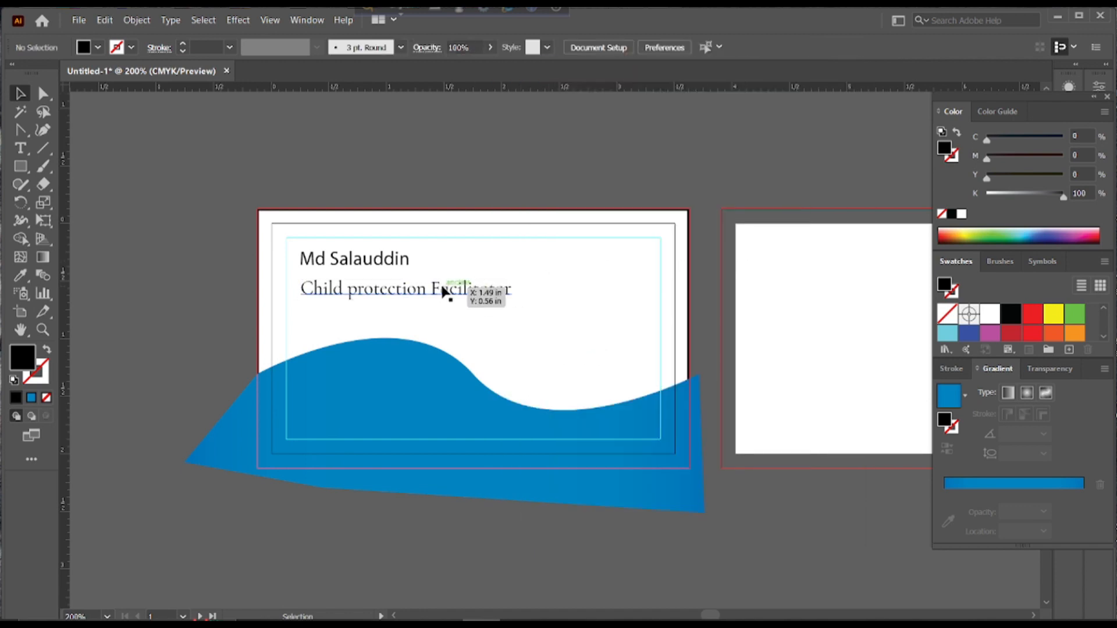
double_click(431, 292)
click(20, 93)
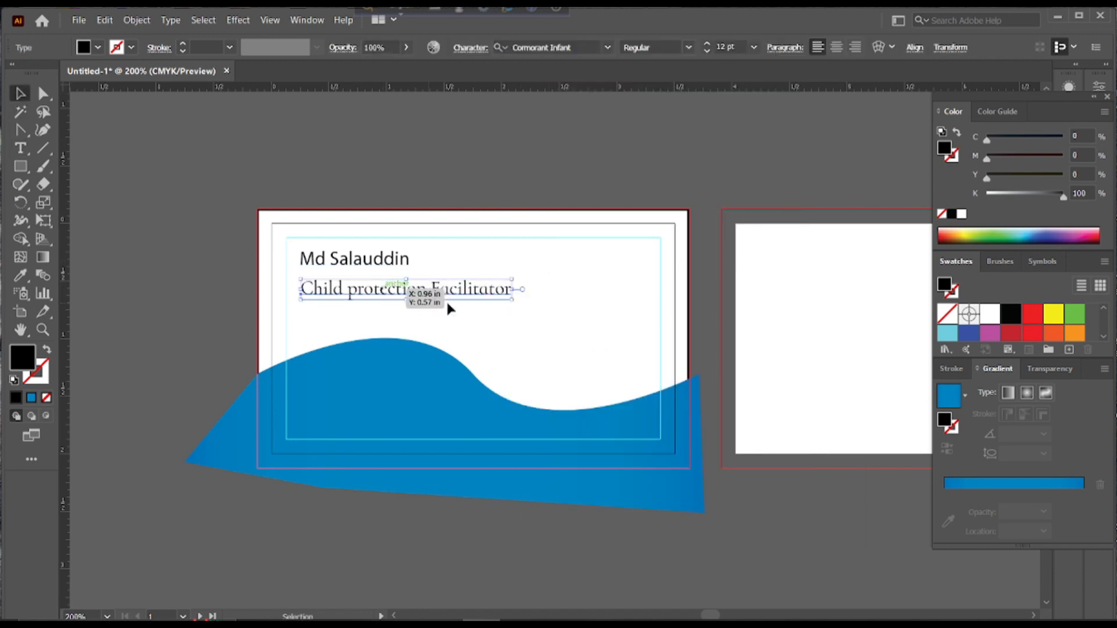
drag(512, 296, 411, 298)
click(141, 186)
drag(334, 282, 343, 295)
drag(342, 262, 345, 286)
click(496, 273)
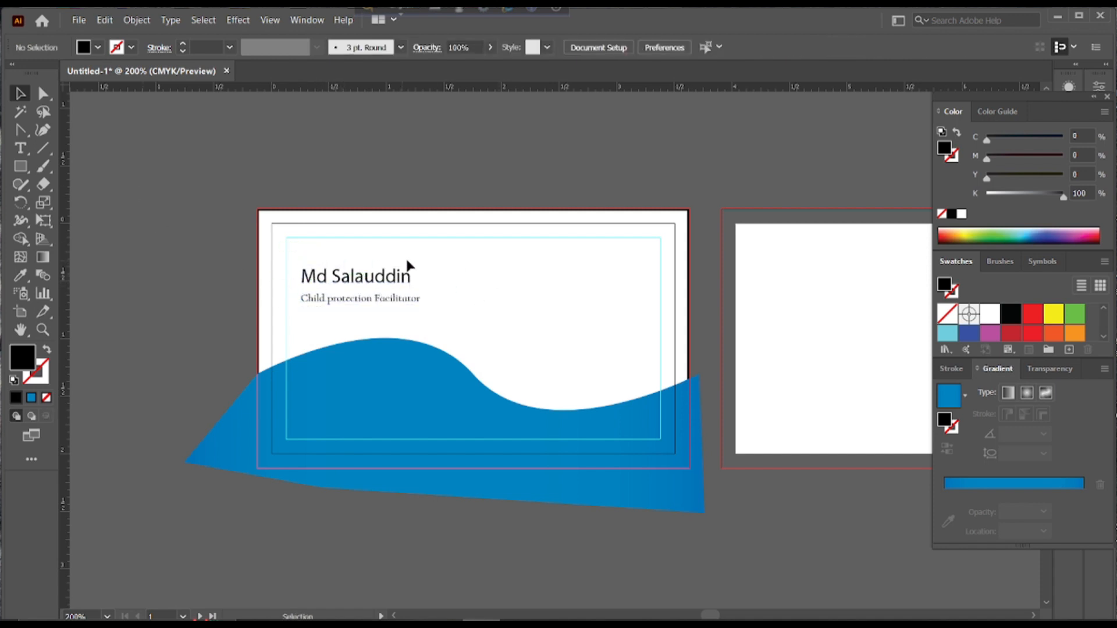
Draw a tall narrow rectangle above the wave and round it into a pill
key(m)
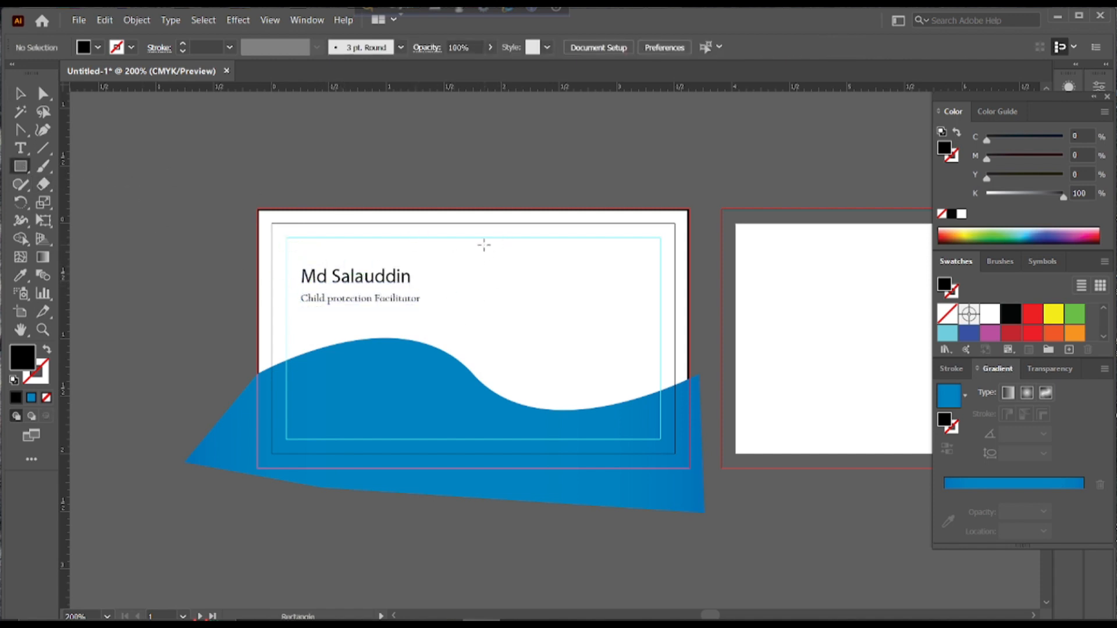
drag(477, 239, 514, 393)
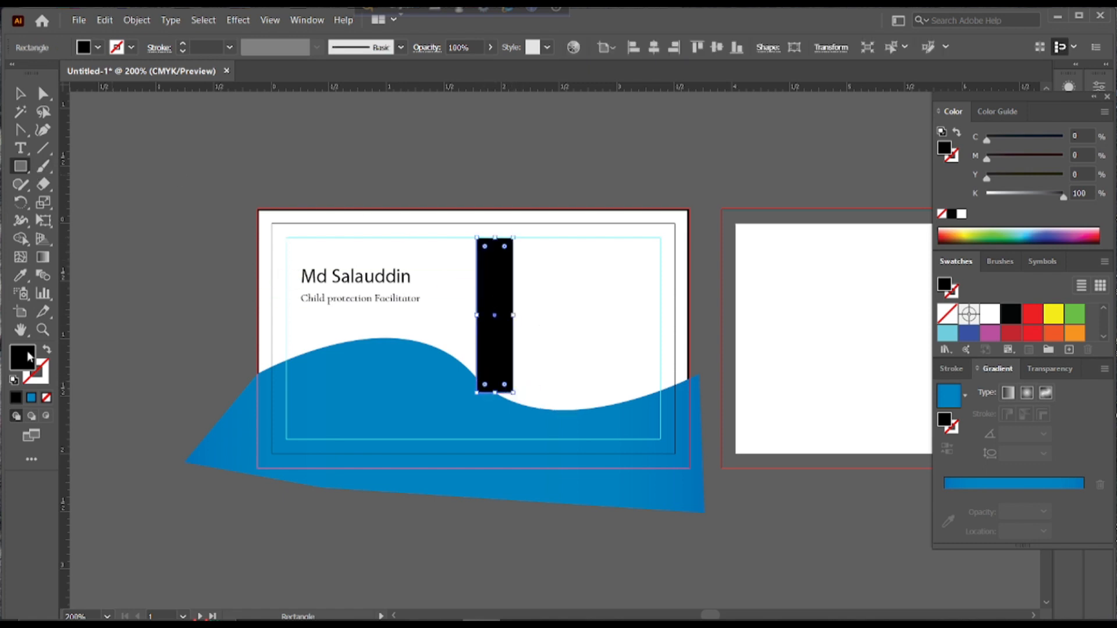
click(21, 93)
drag(493, 249, 506, 322)
key(ctrl+shift+a)
key(ctrl+shift+a)
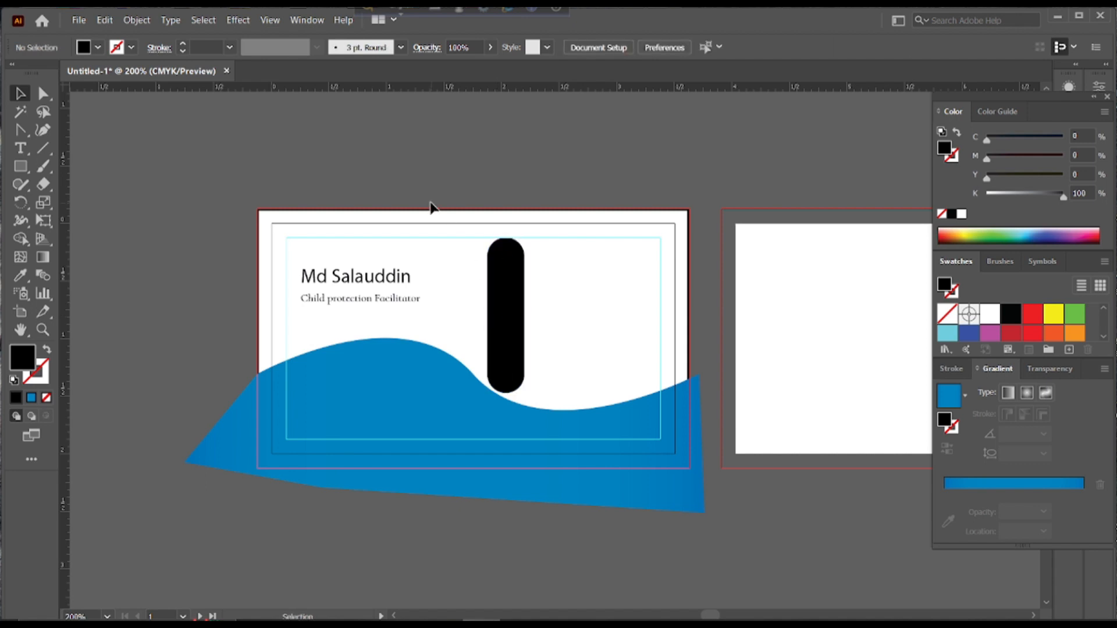
Copy the wave's blue gradient onto the pill with the Eyedropper
click(522, 274)
key(i)
click(386, 356)
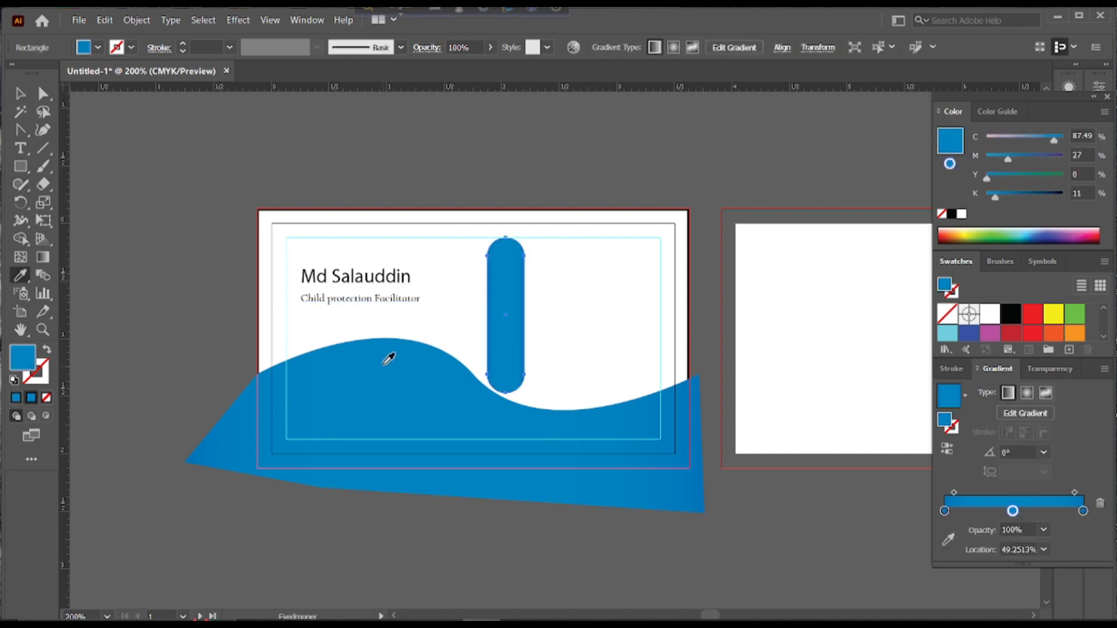
key(v)
key(Return)
click(704, 452)
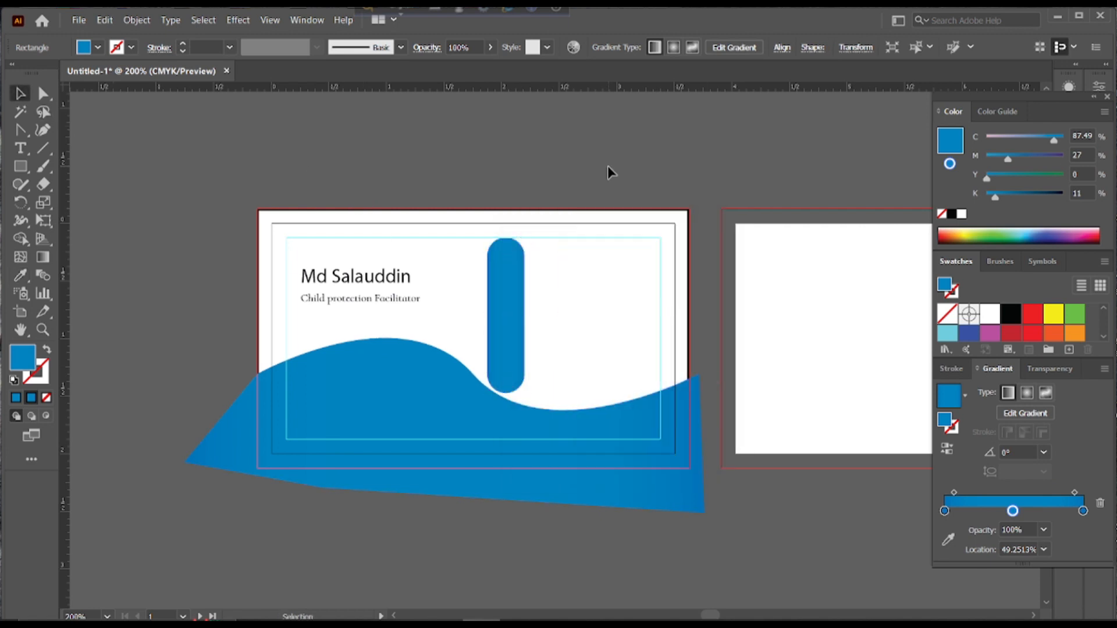
click(609, 170)
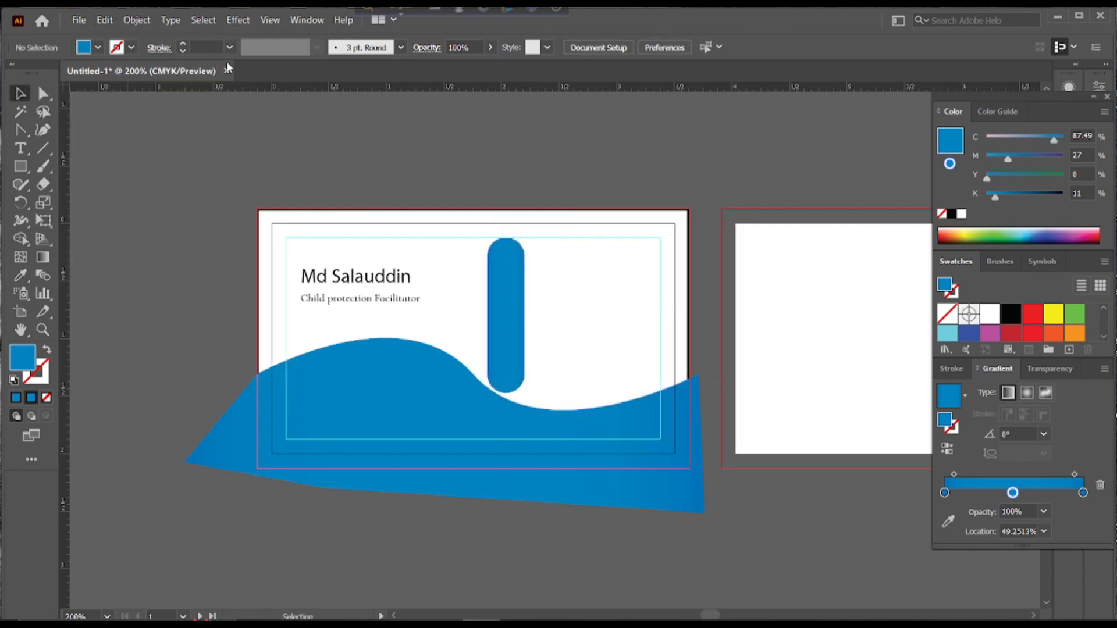
Open the icon file 5878300_3024066.svg
click(79, 21)
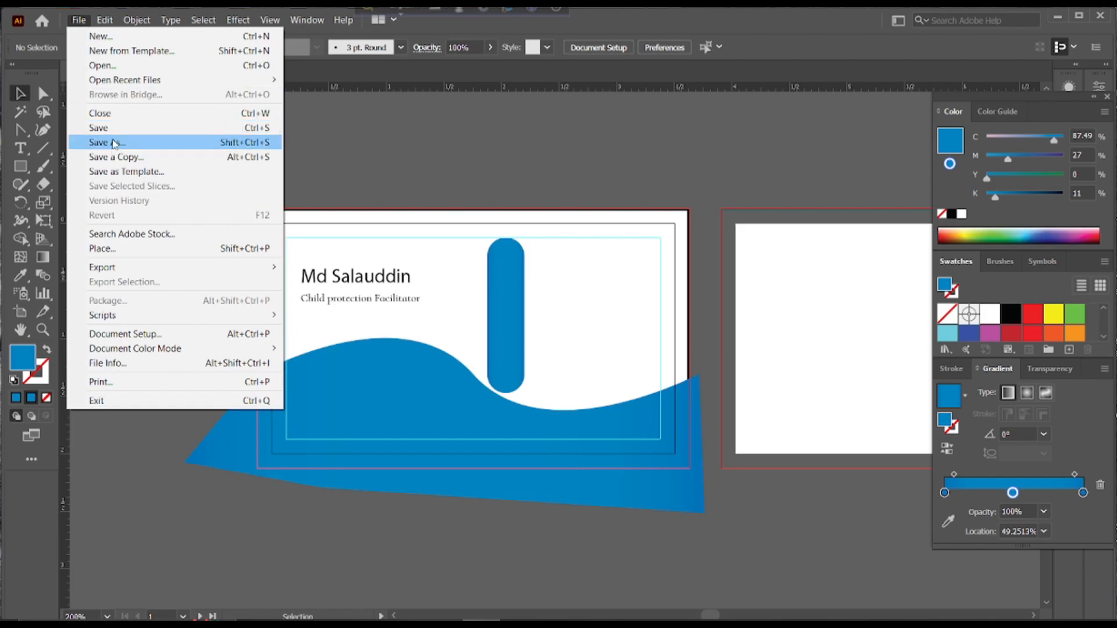
click(116, 68)
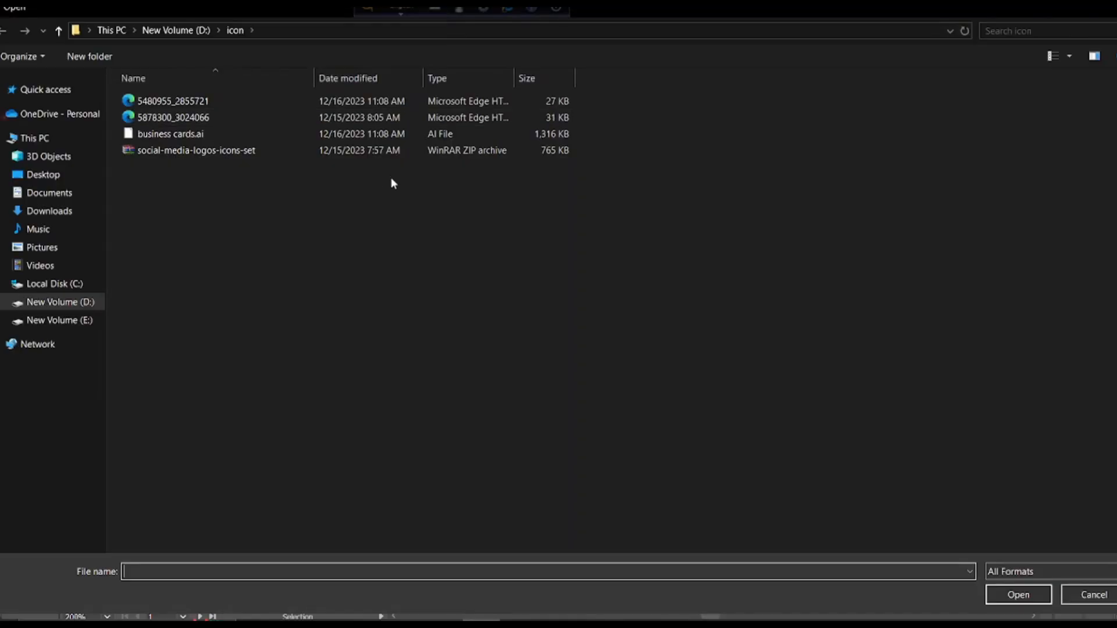
click(206, 117)
double_click(226, 117)
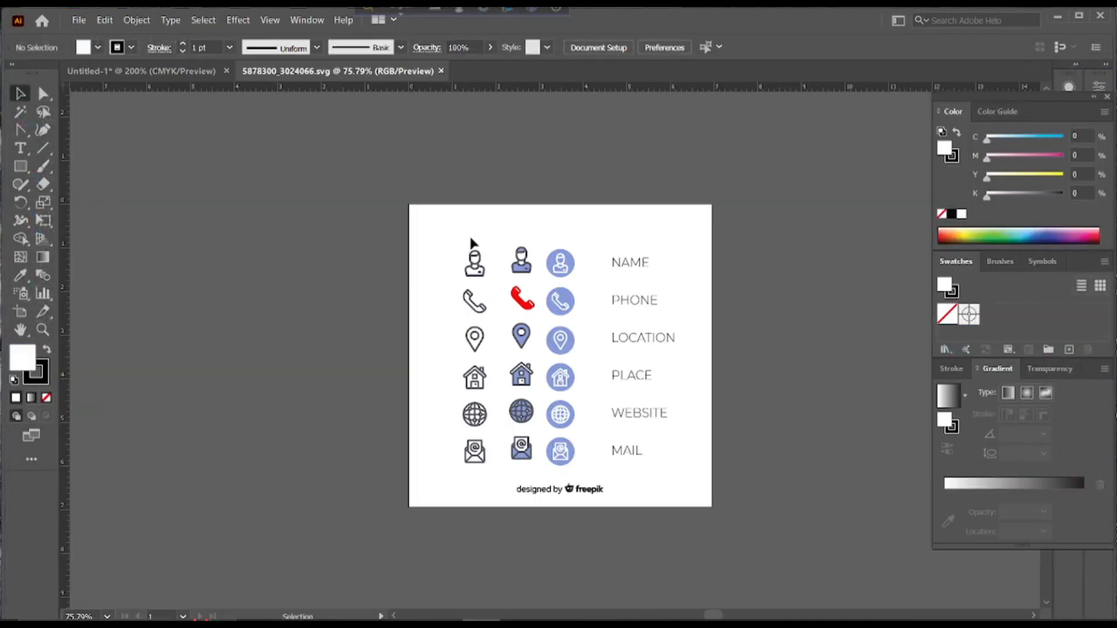
Marquee-select the left-column phone, location, house and globe icons
drag(439, 294, 487, 426)
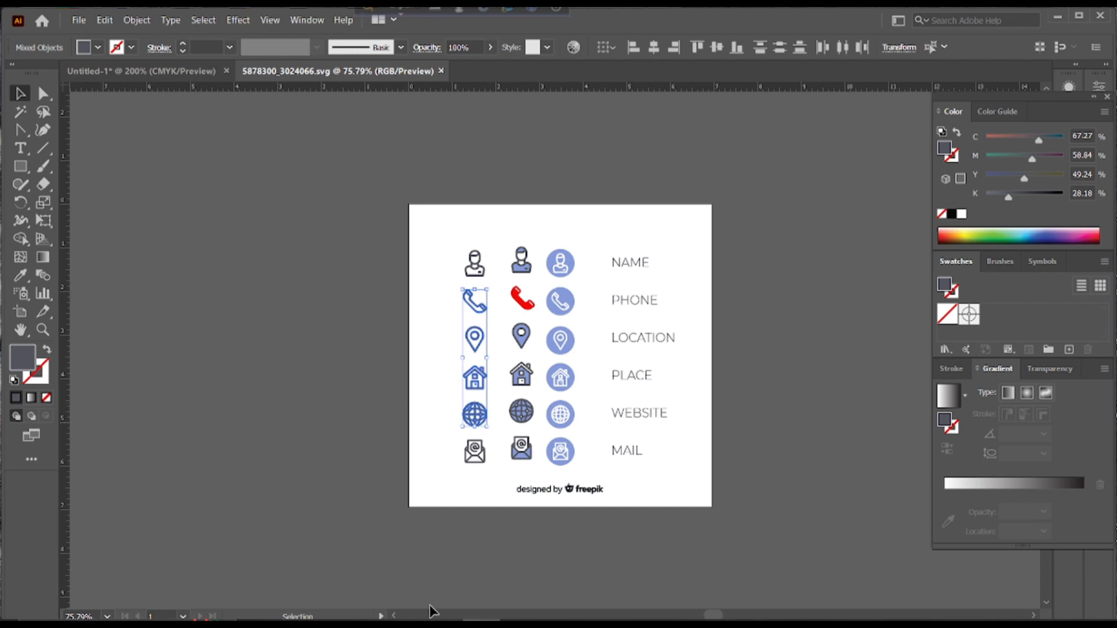
mouse_move(518, 625)
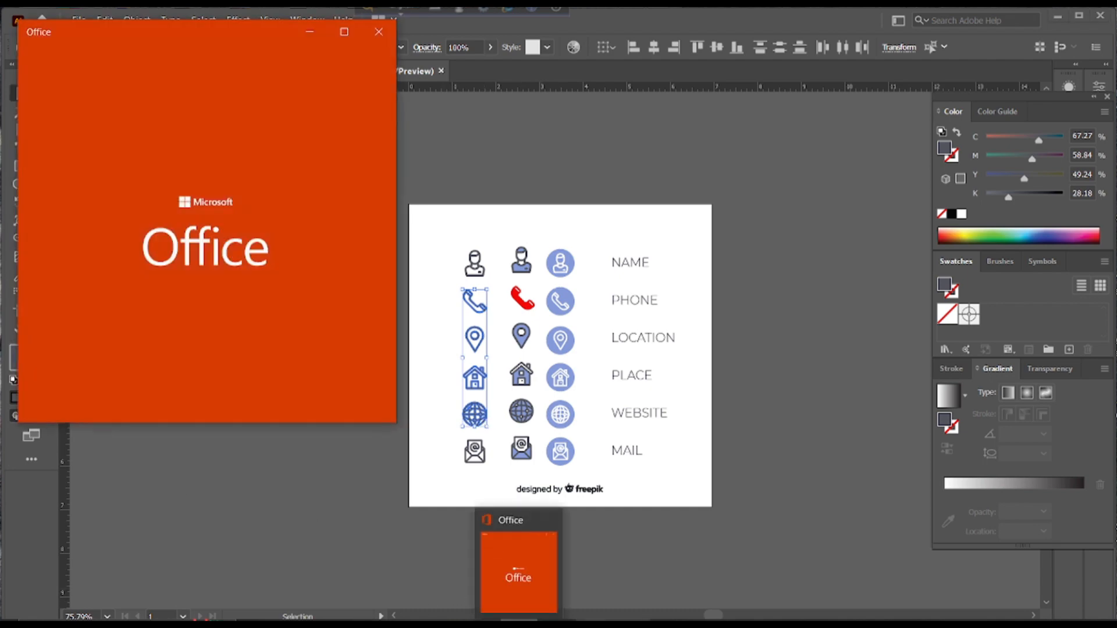
click(557, 621)
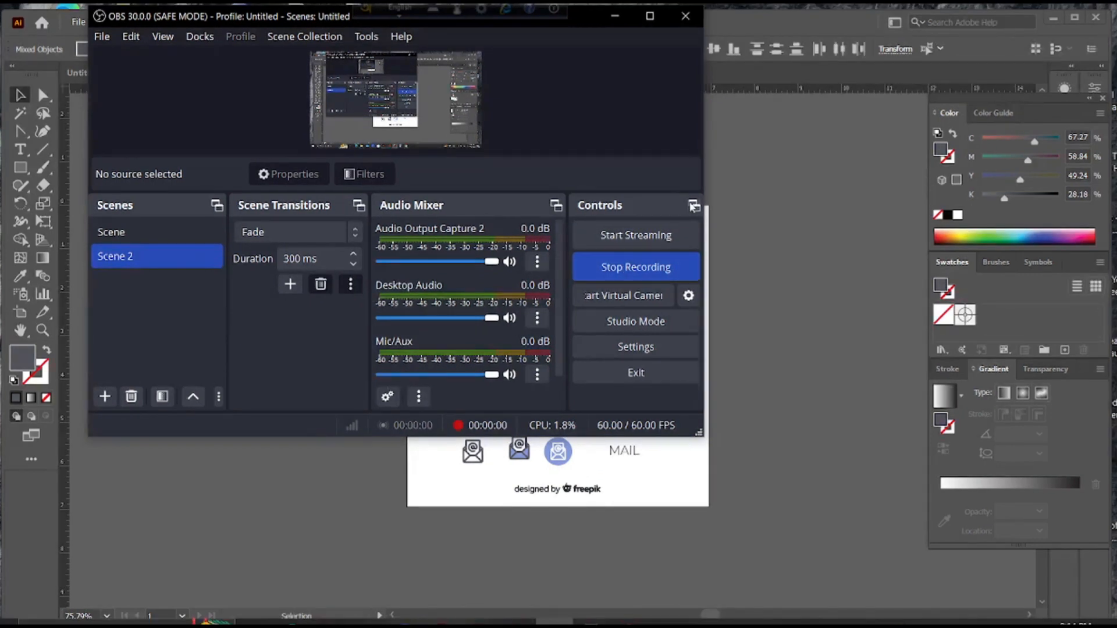
click(616, 18)
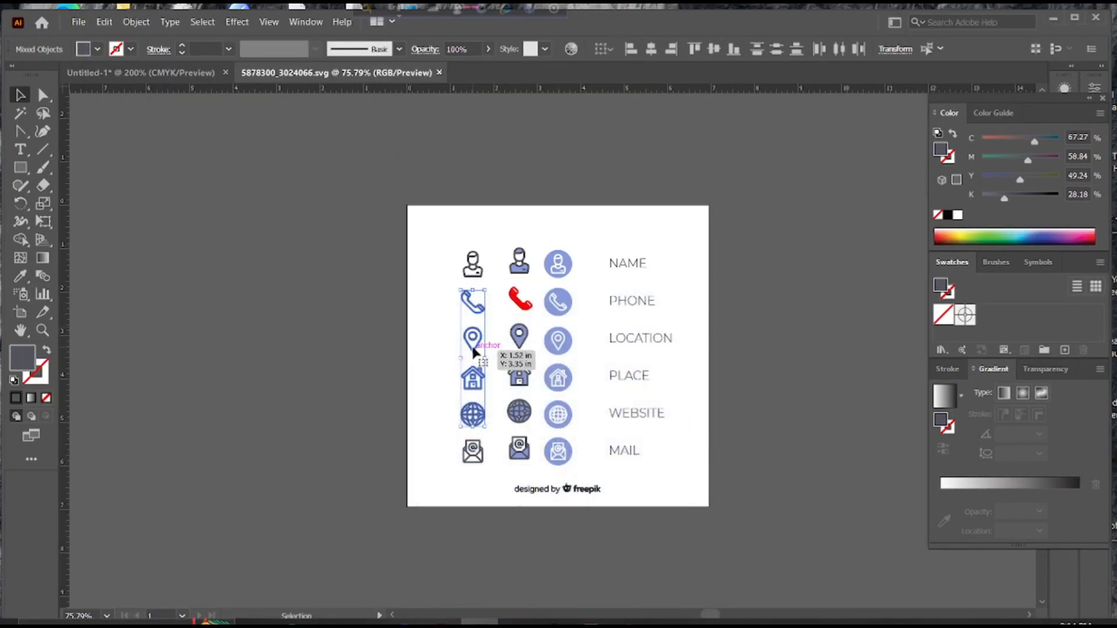
Bring the four icons into the card, narrow the column, and scale them to fit inside the blue pill
drag(470, 342, 431, 254)
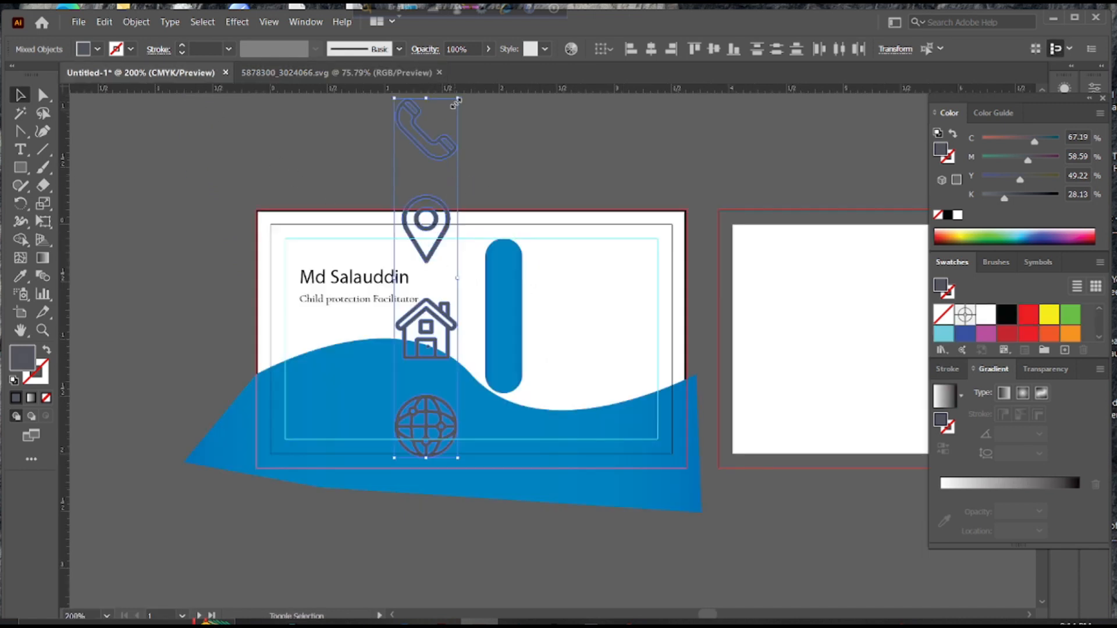
drag(457, 100, 451, 203)
drag(428, 256, 506, 288)
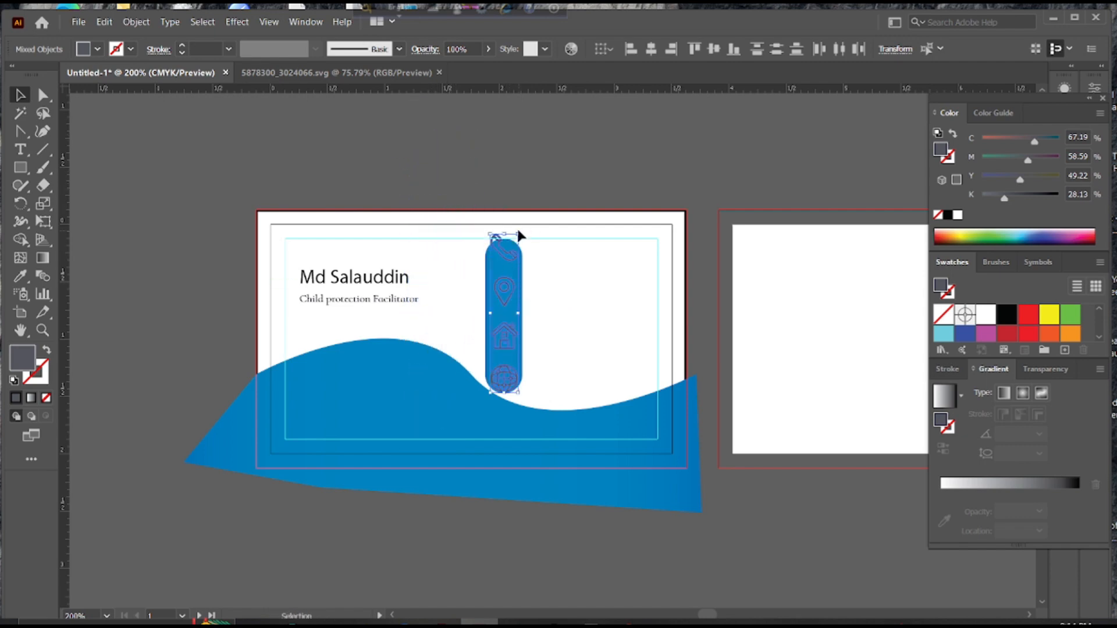
key(a)
click(518, 231)
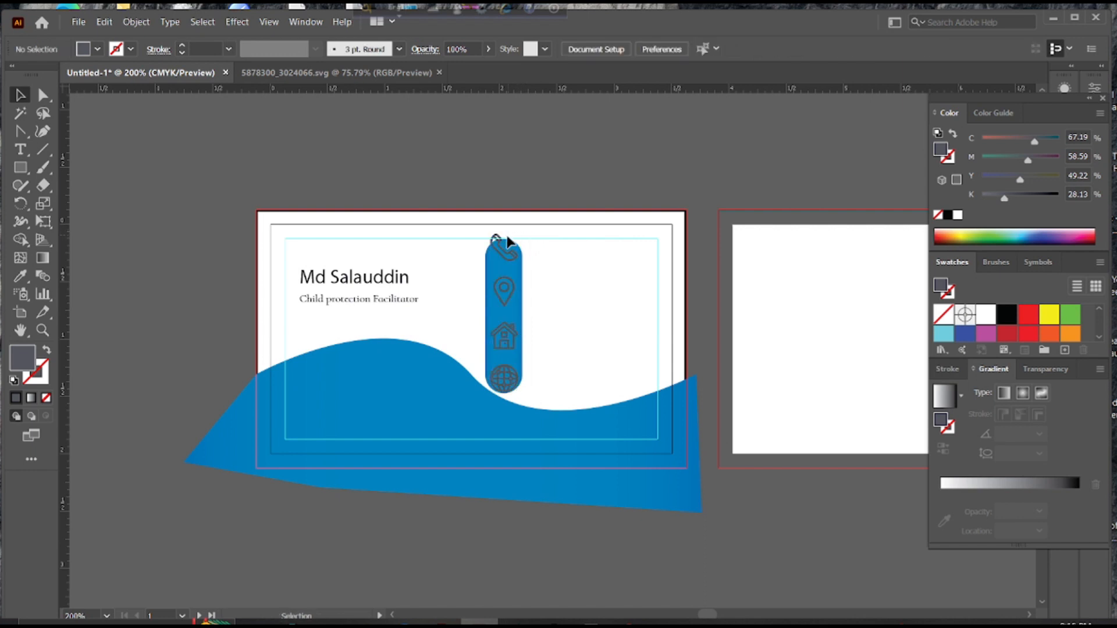
click(497, 240)
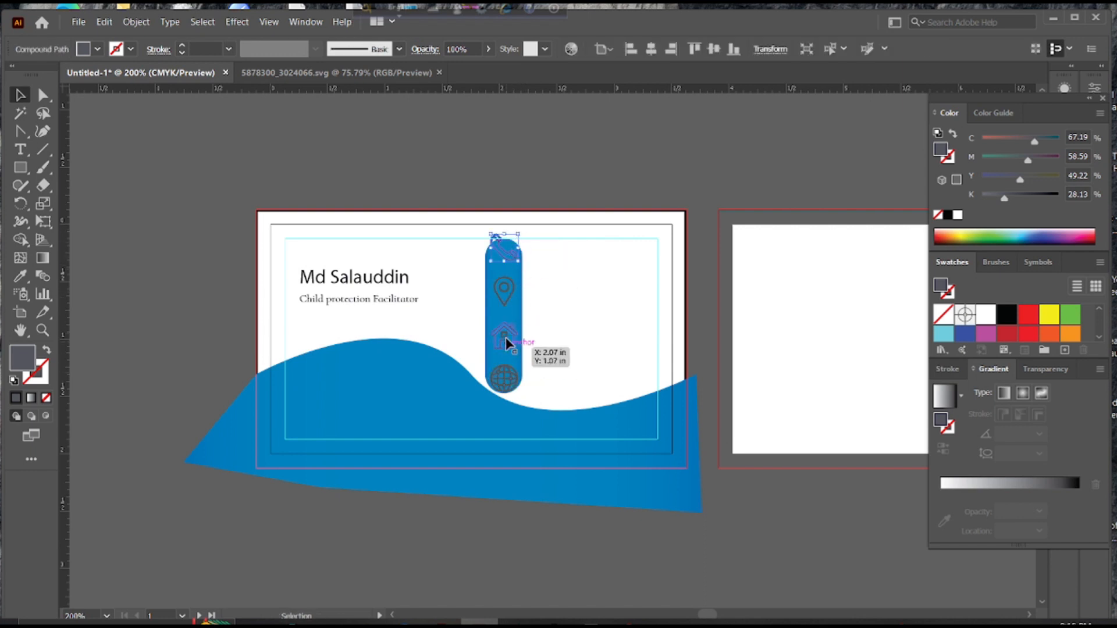
click(541, 258)
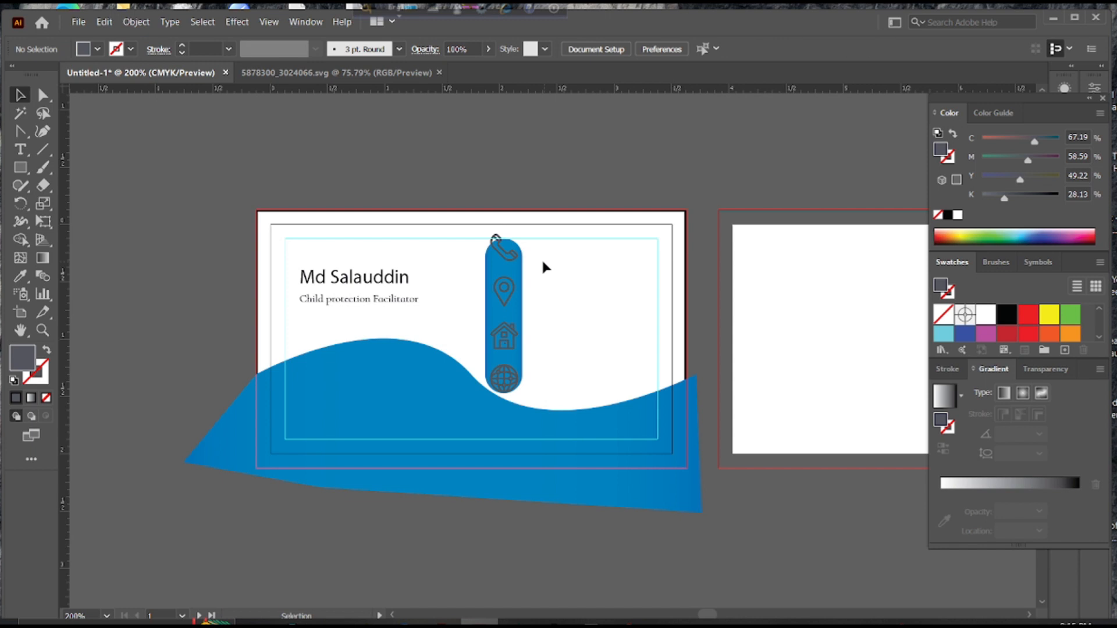
click(509, 264)
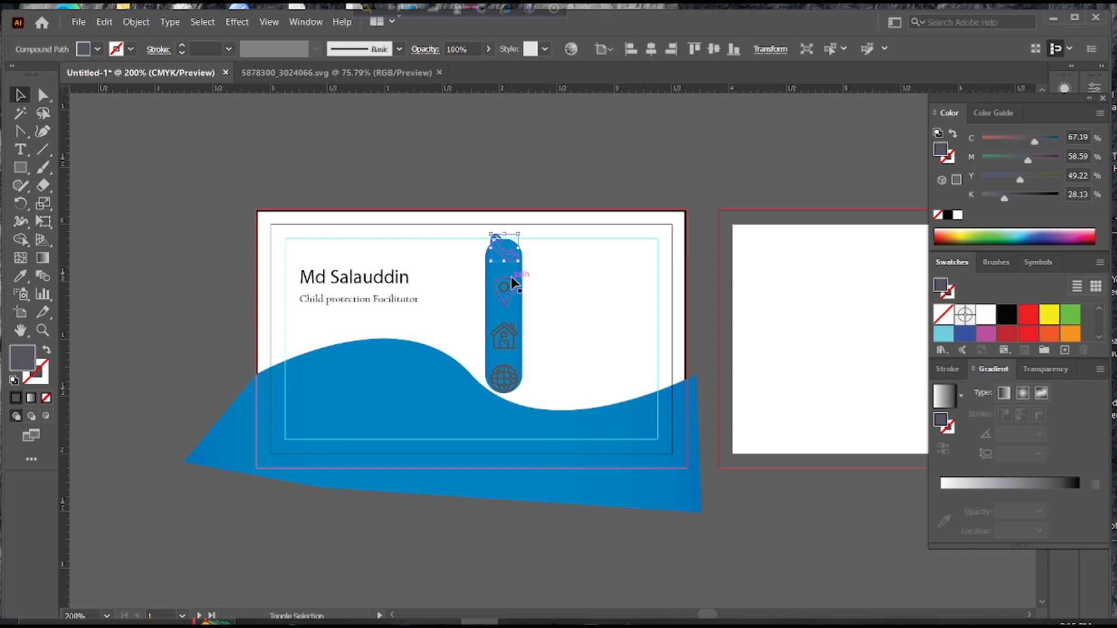
shift+click(512, 284)
shift+click(512, 334)
shift+click(508, 368)
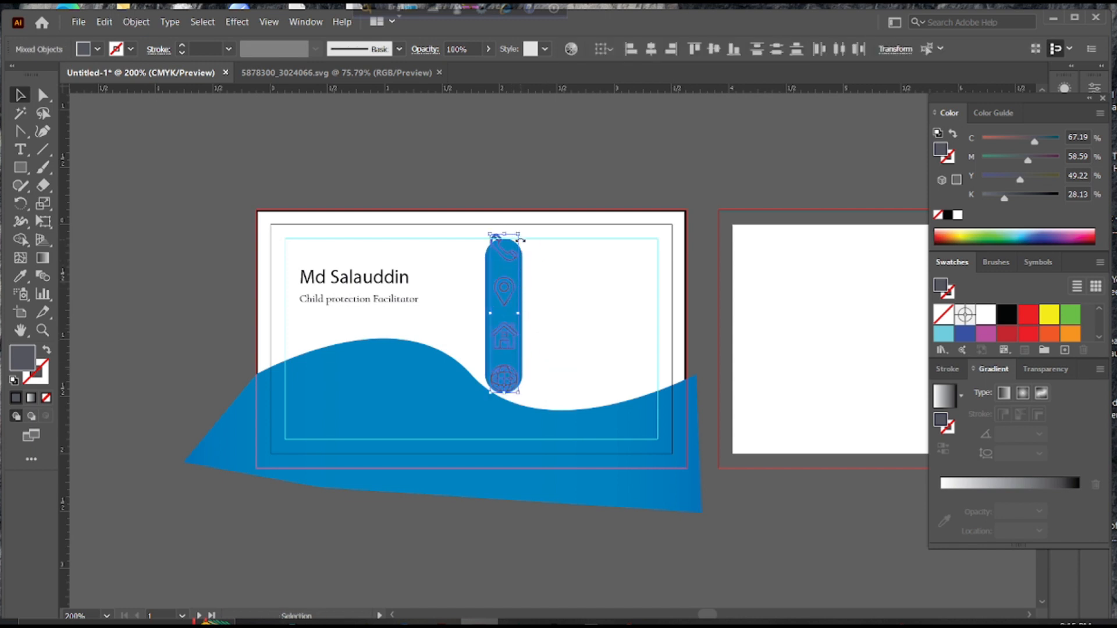
drag(520, 235, 518, 251)
Give the phone icon a white fill
click(548, 258)
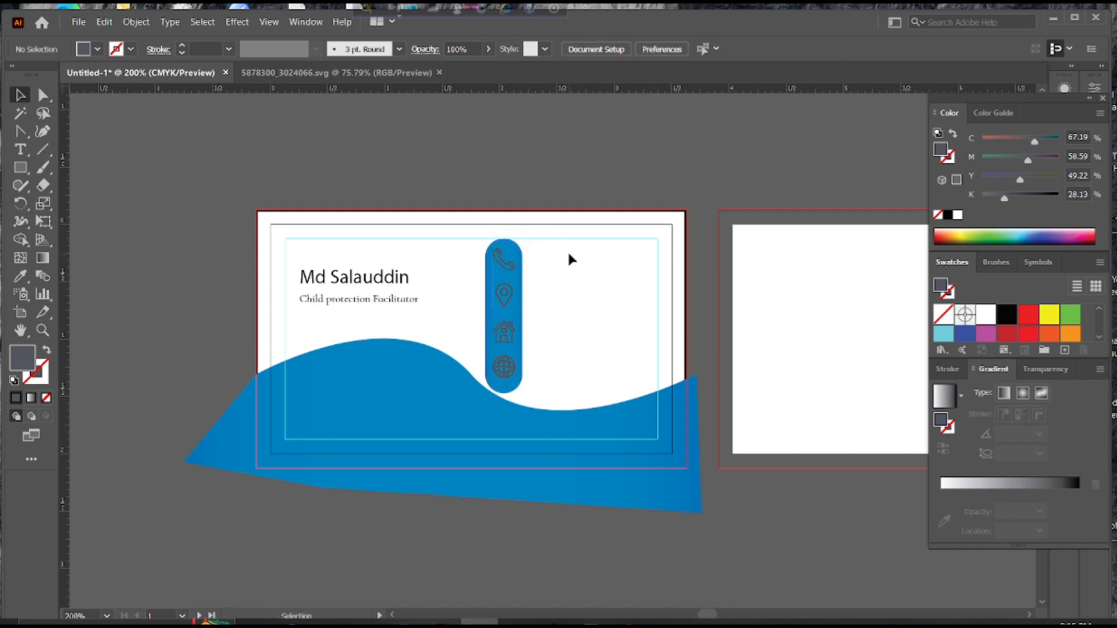
click(503, 264)
double_click(22, 357)
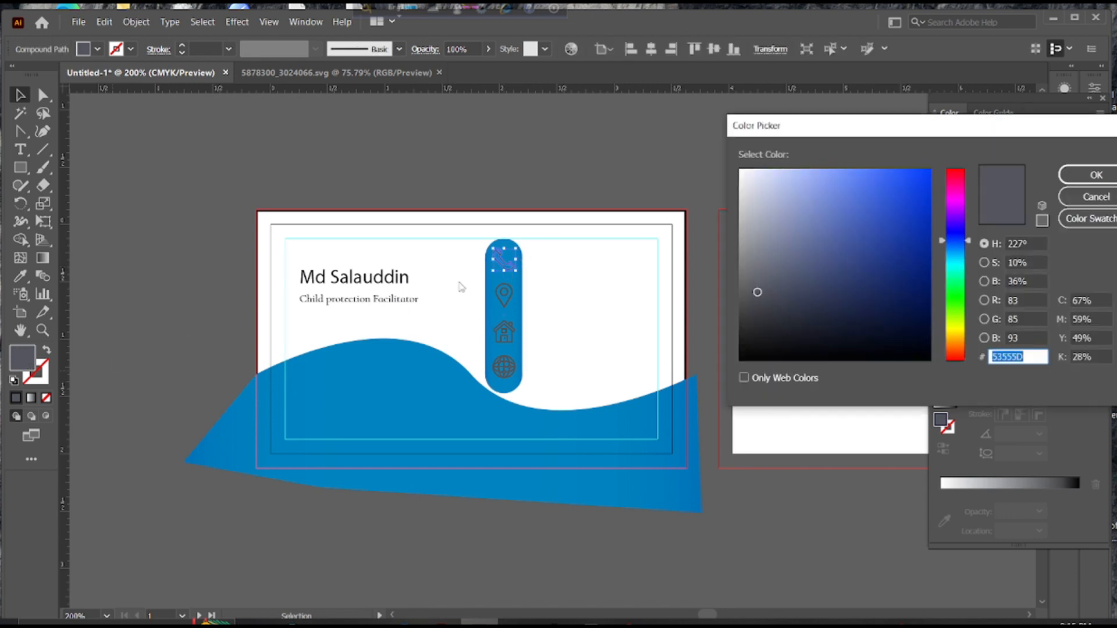
click(740, 171)
click(1096, 175)
click(667, 193)
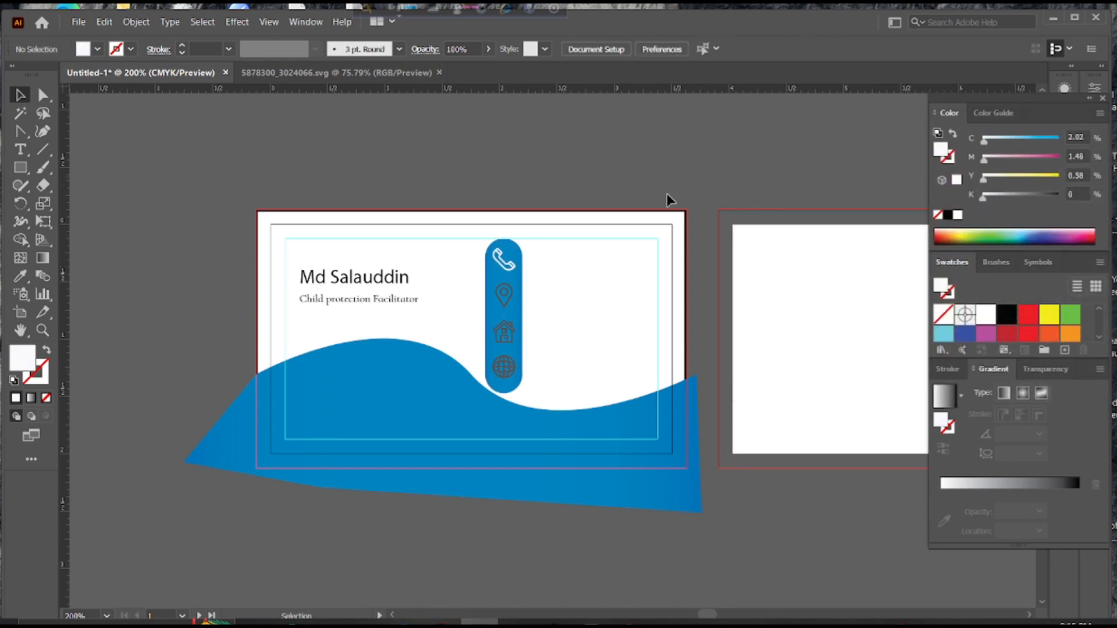
Copy the phone icon's white fill onto the location pin with the Eyedropper
click(509, 290)
double_click(22, 358)
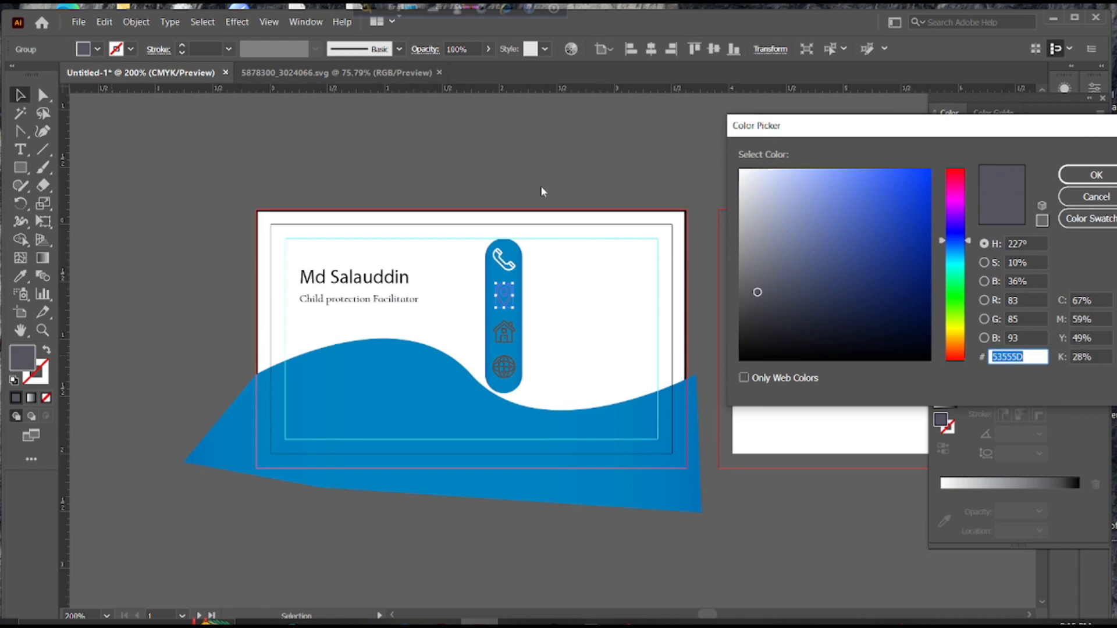
click(1087, 194)
click(20, 276)
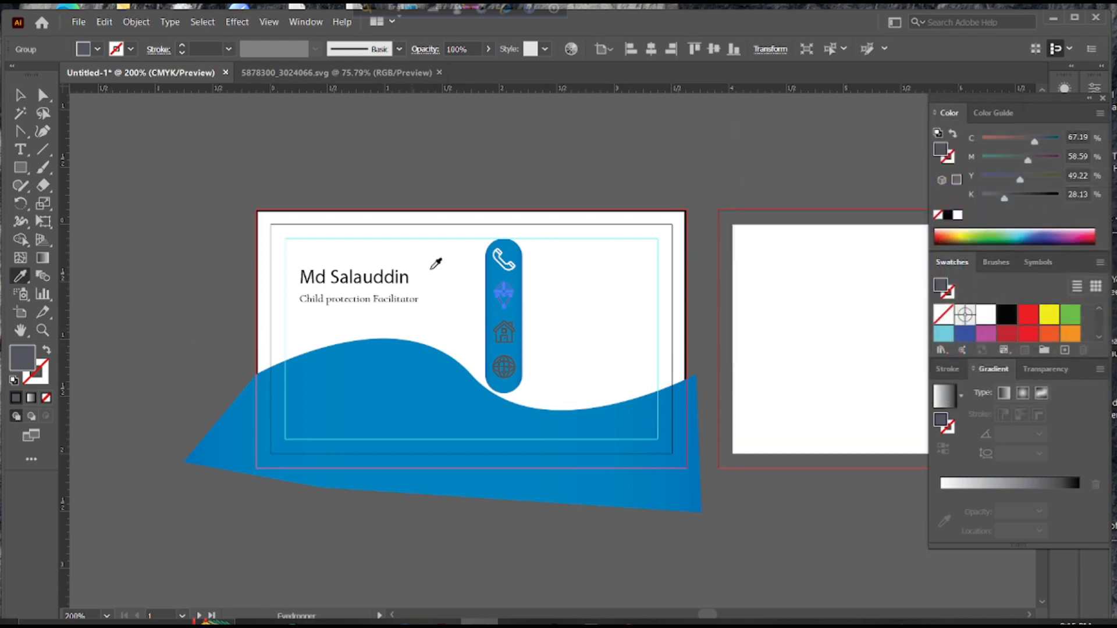
click(504, 260)
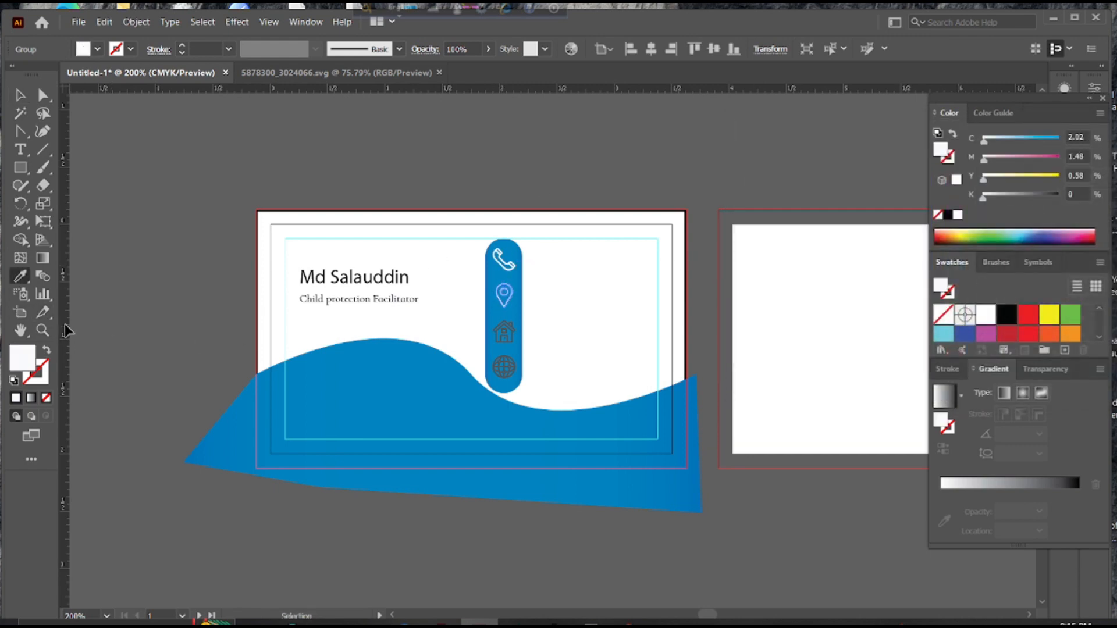
key(v)
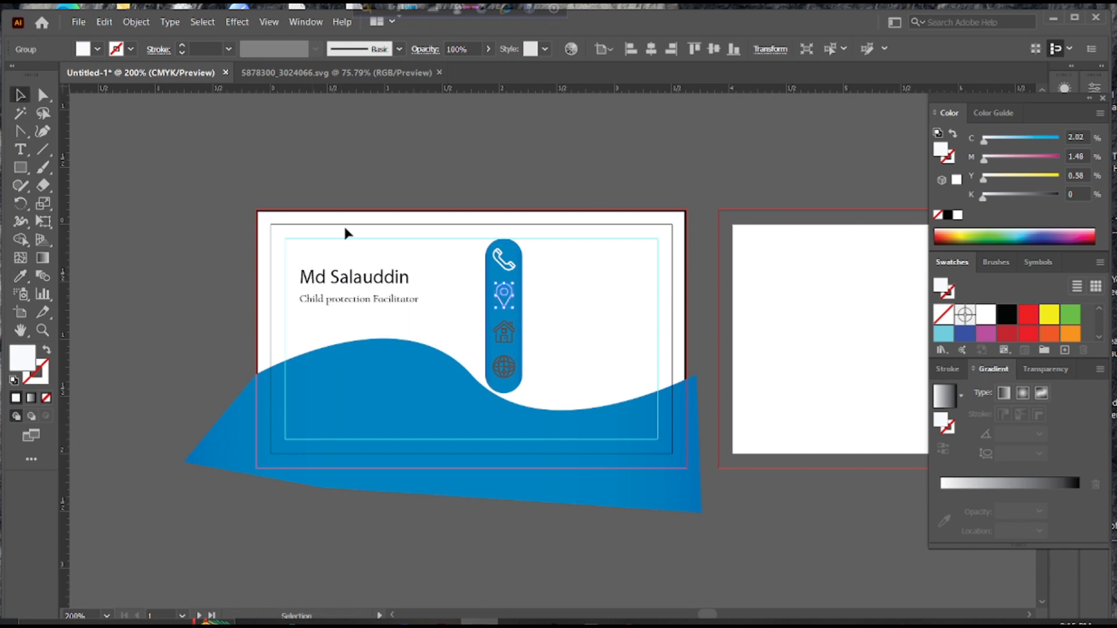
Eyedropper the phone icon's white fill onto the house and globe icons
click(511, 330)
click(20, 276)
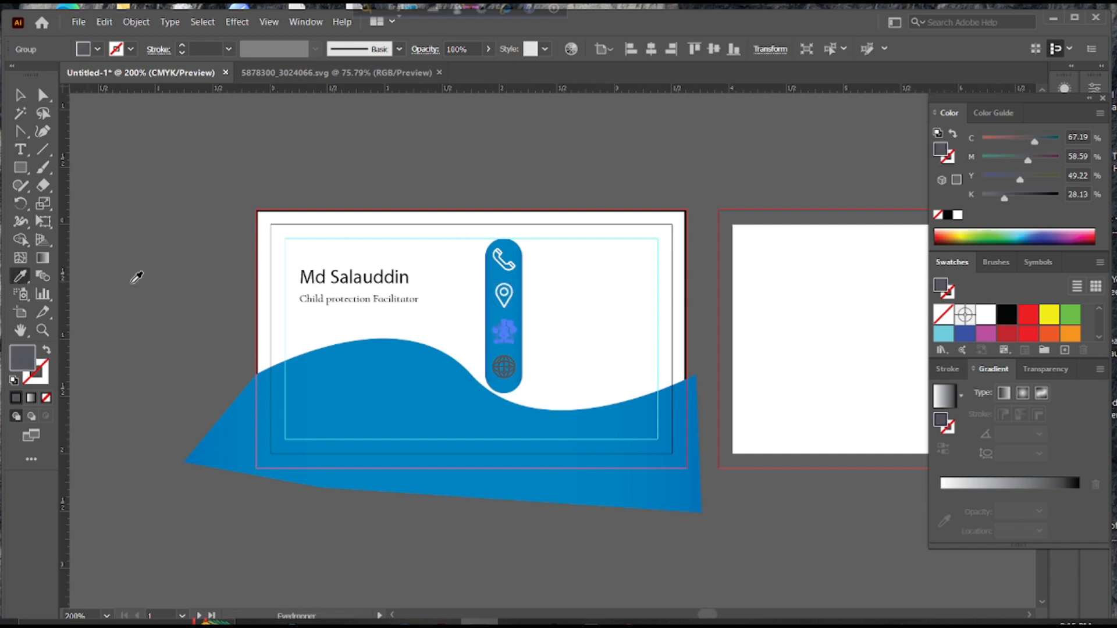
click(537, 282)
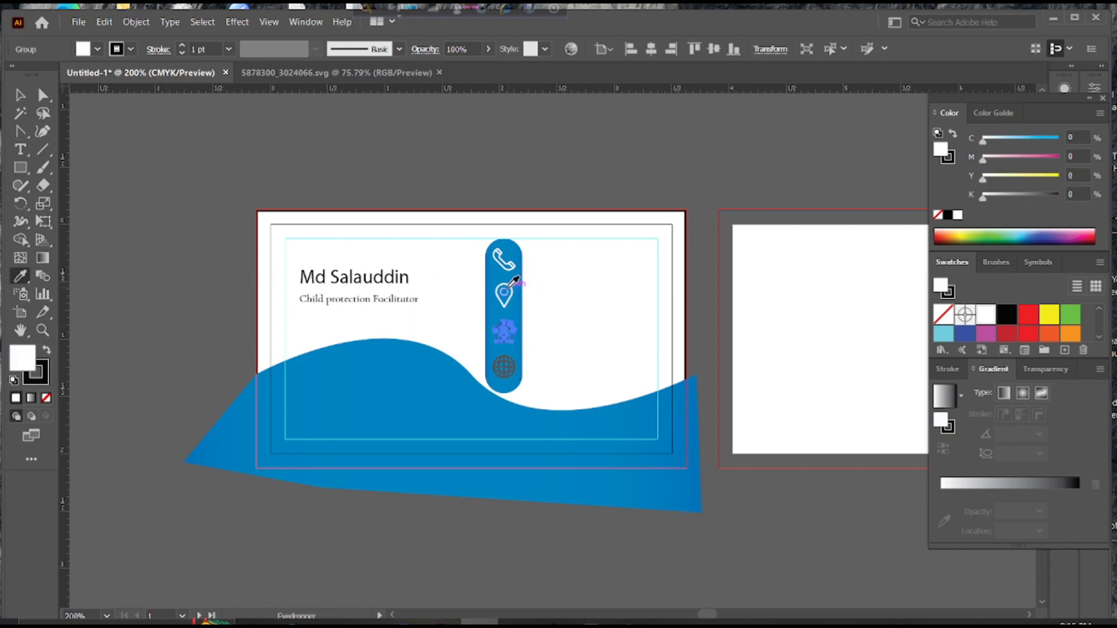
click(509, 282)
click(20, 95)
click(257, 199)
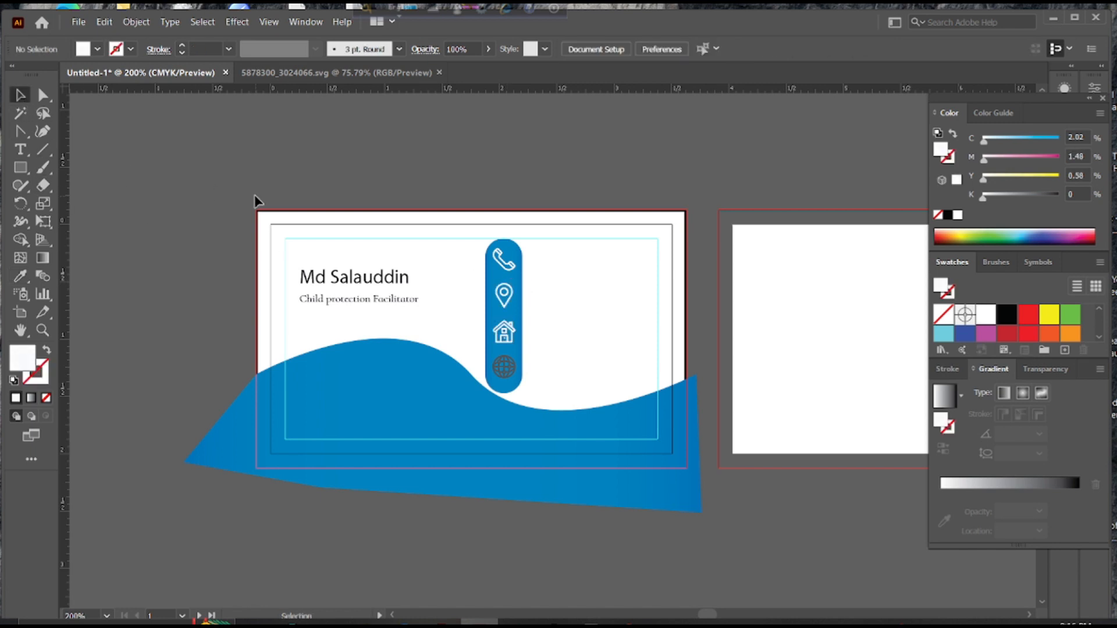
click(517, 367)
click(21, 275)
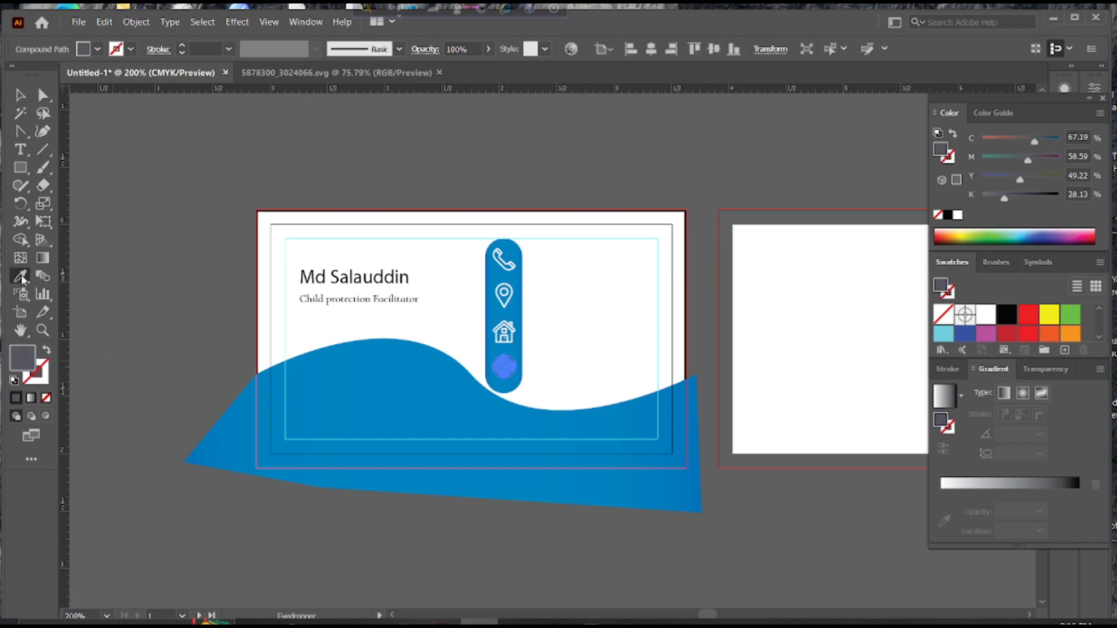
click(520, 321)
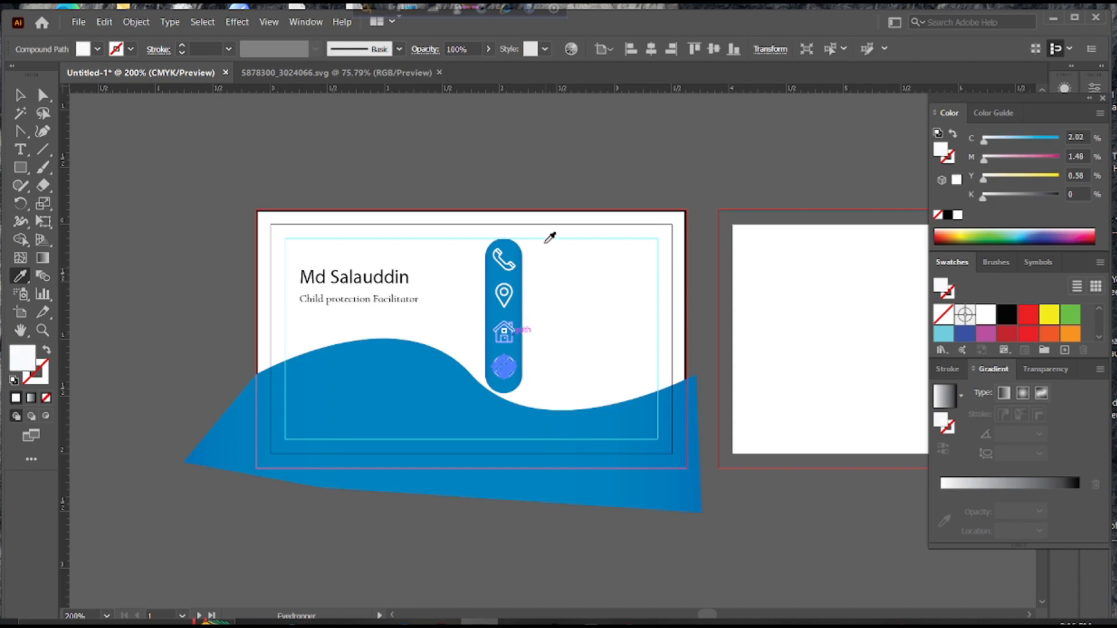
click(20, 95)
click(508, 116)
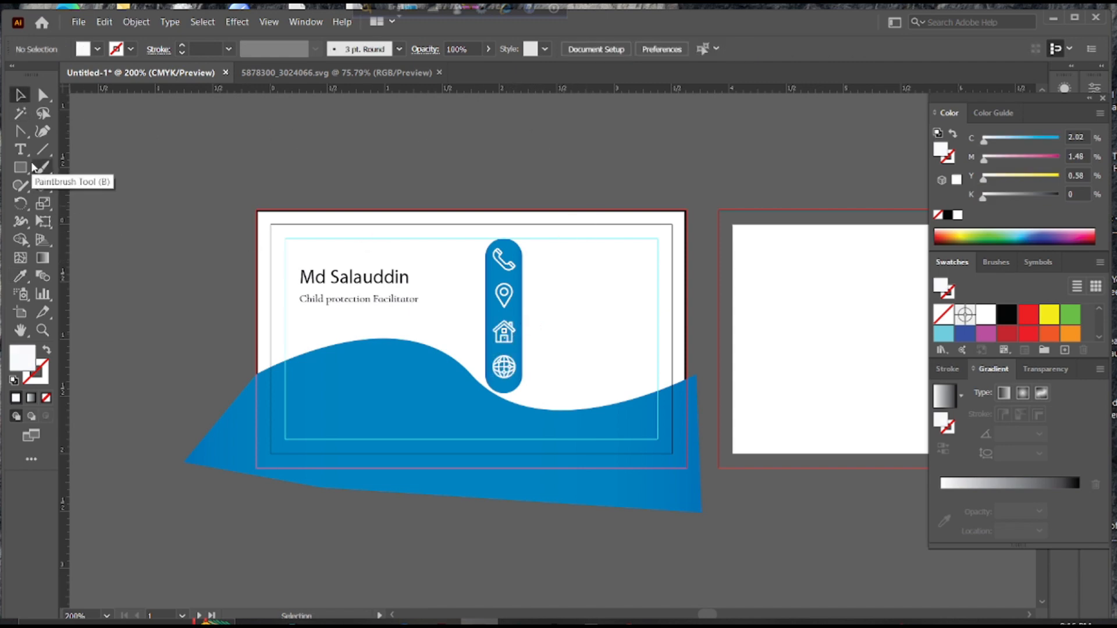
click(21, 149)
Place text beside the phone icon and replace the placeholder with the phone number
click(537, 249)
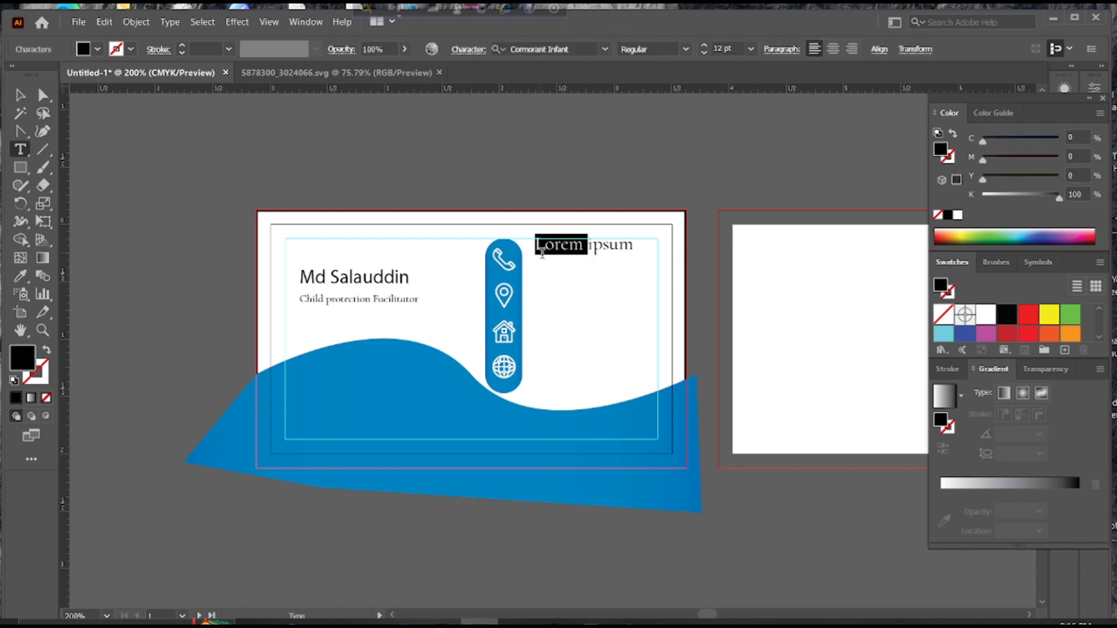
key(Escape)
key(Return)
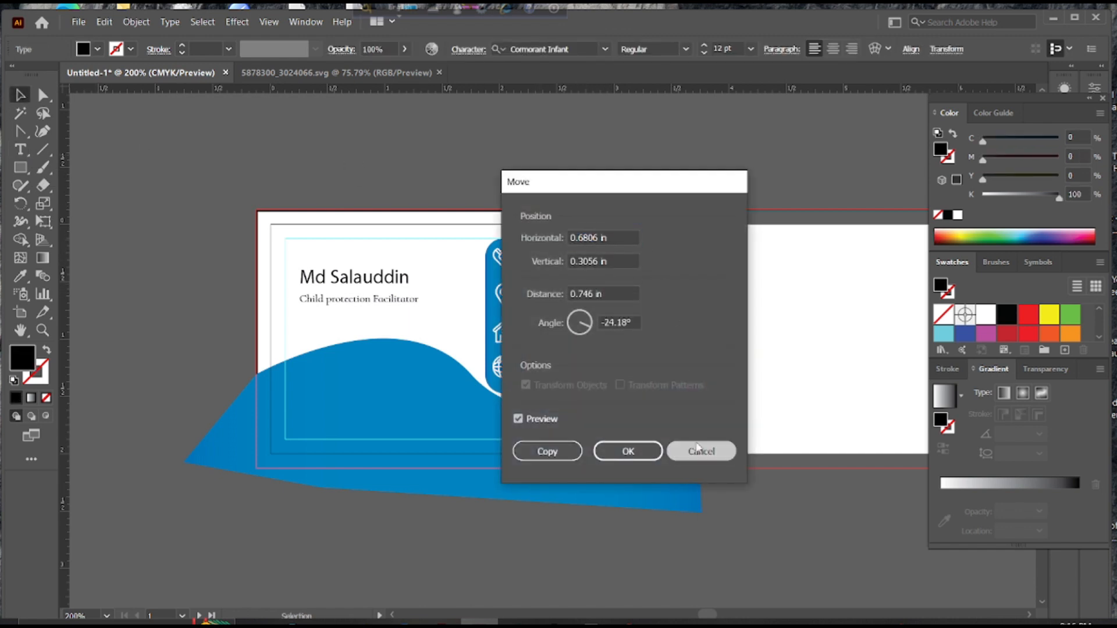
click(698, 449)
drag(579, 250, 622, 265)
double_click(621, 263)
key(ctrl+a)
key(BackSpace)
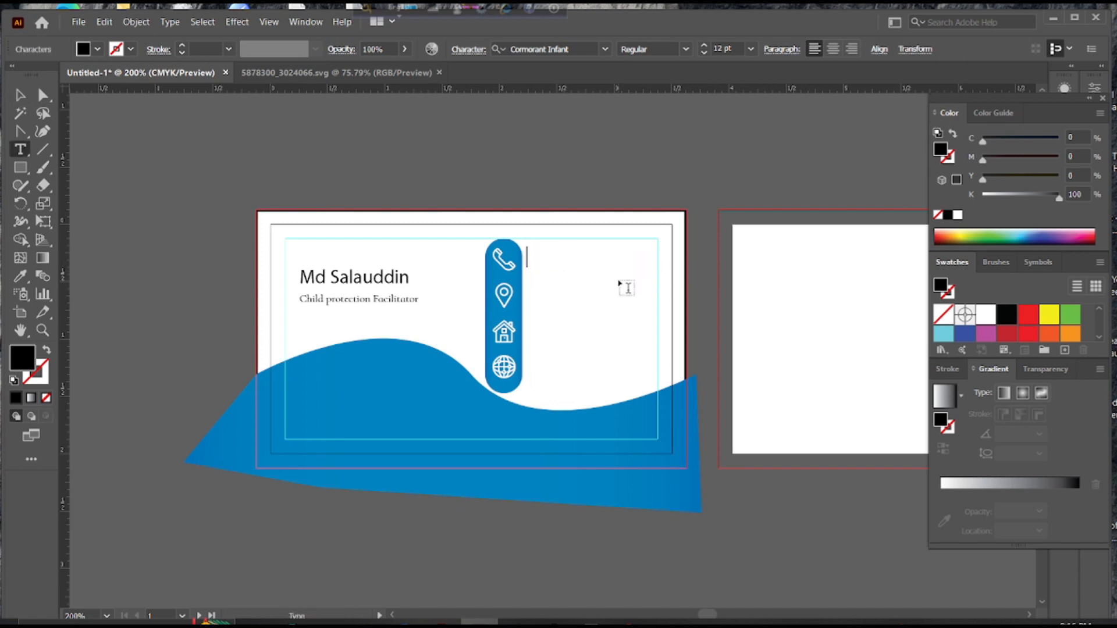
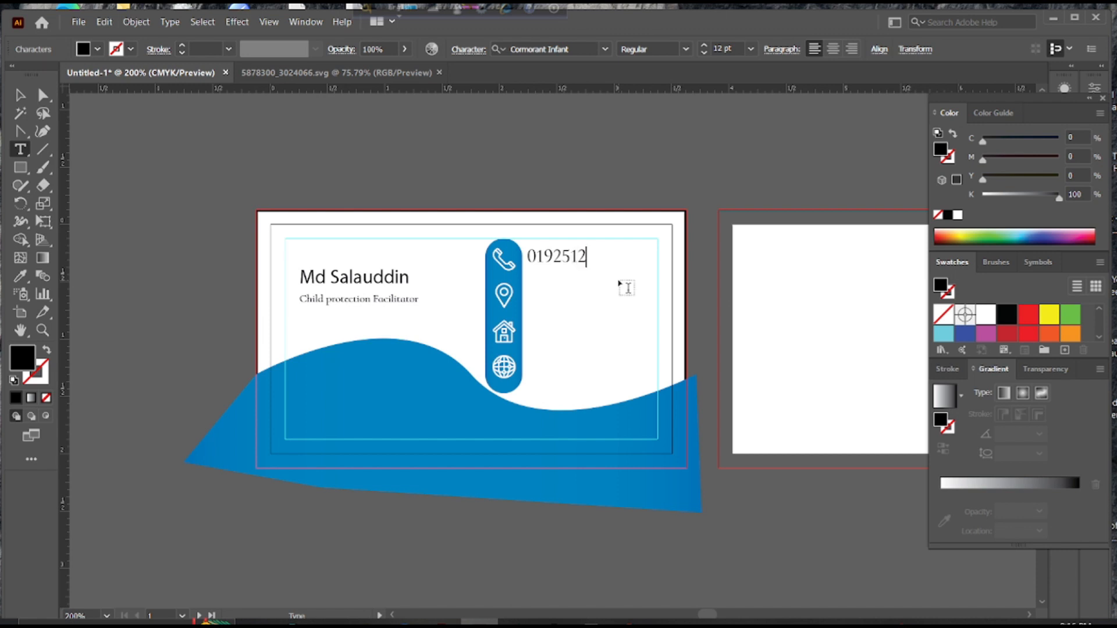
Add a text line beside the location pin and replace its placeholder with the city name
click(552, 289)
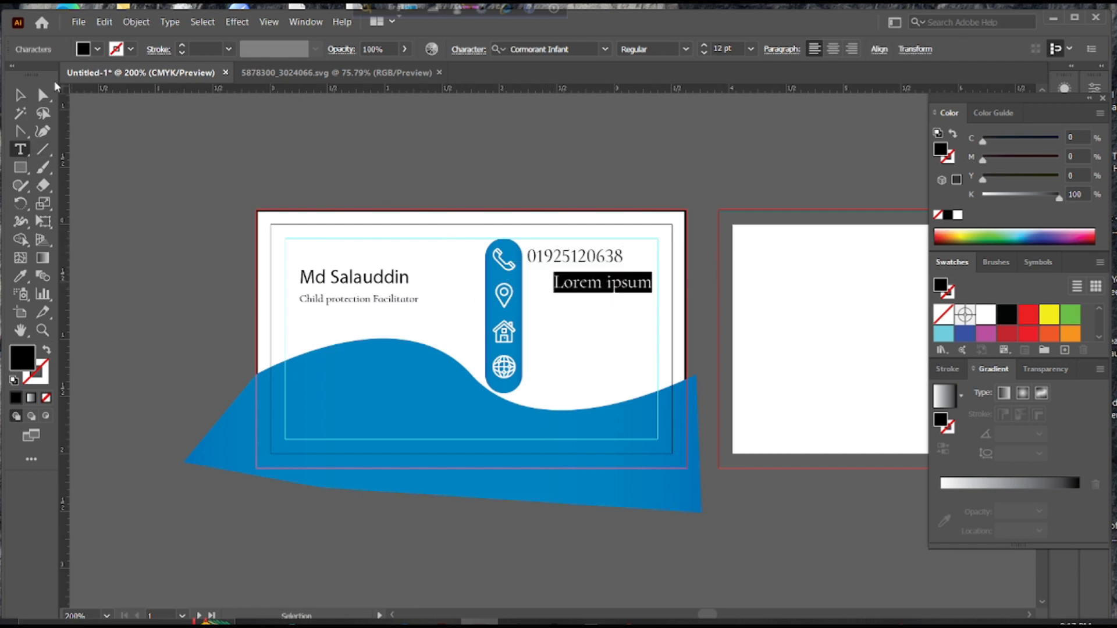
key(Escape)
drag(598, 283, 570, 296)
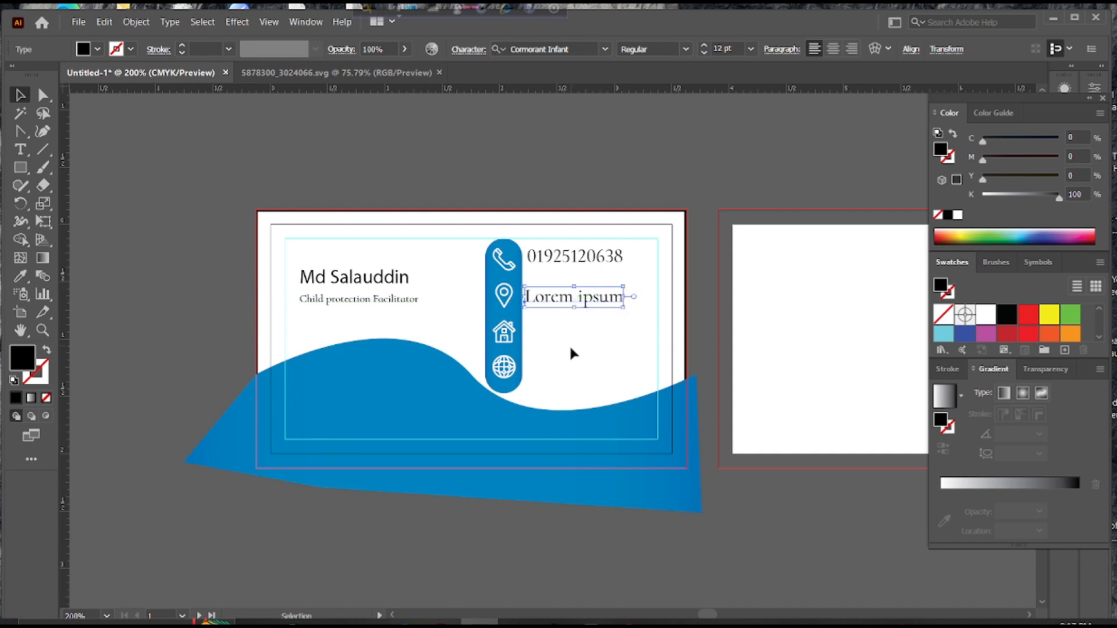
double_click(618, 302)
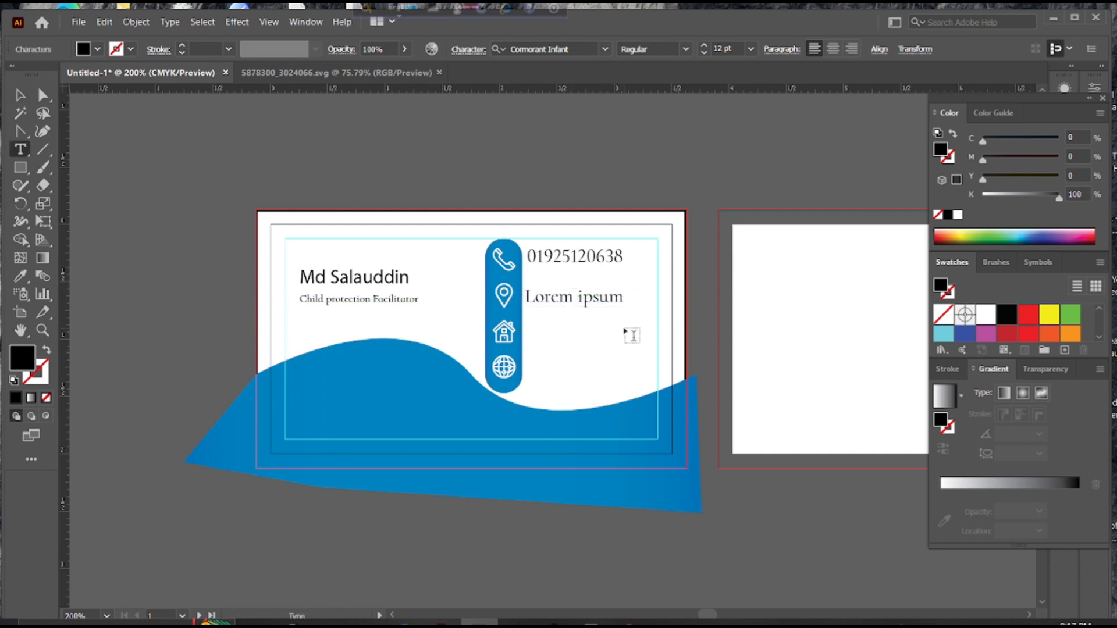
key(BackSpace)
key(BackSpace)
key(BackSpace)
key(BackSpace)
key(BackSpace)
key(BackSpace)
key(BackSpace)
key(BackSpace)
key(BackSpace)
key(BackSpace)
key(BackSpace)
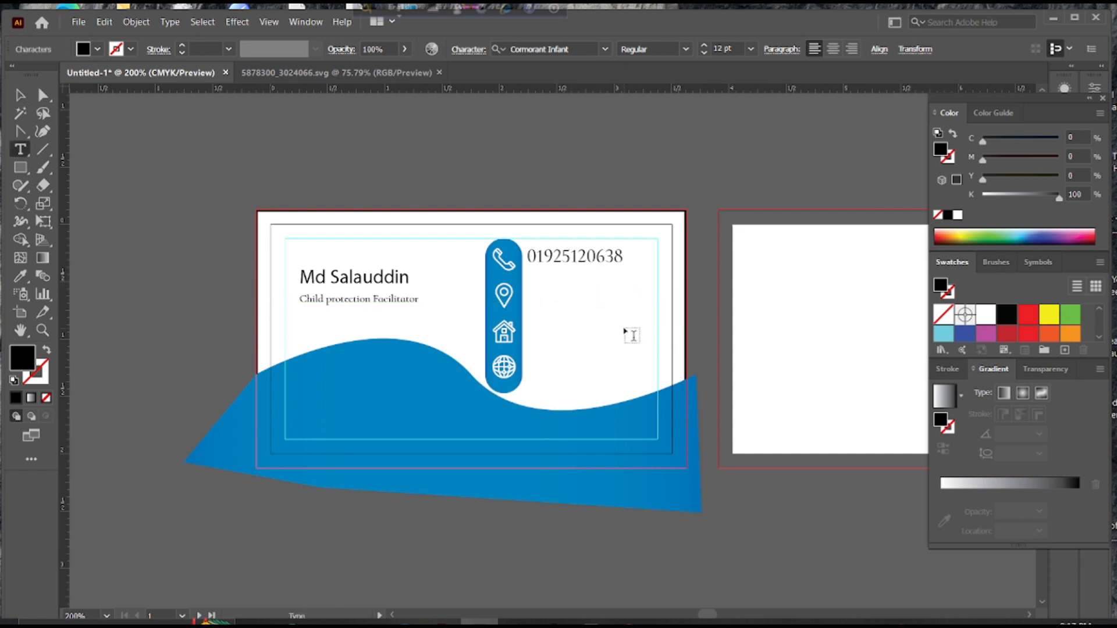
text(Rangpur)
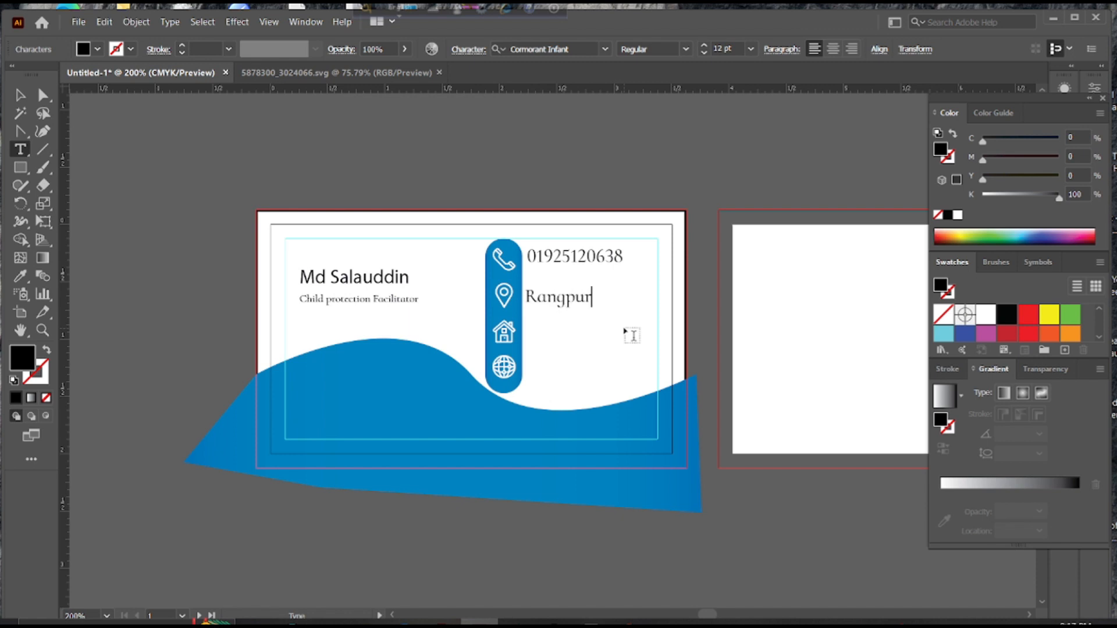
text(,Dhaka)
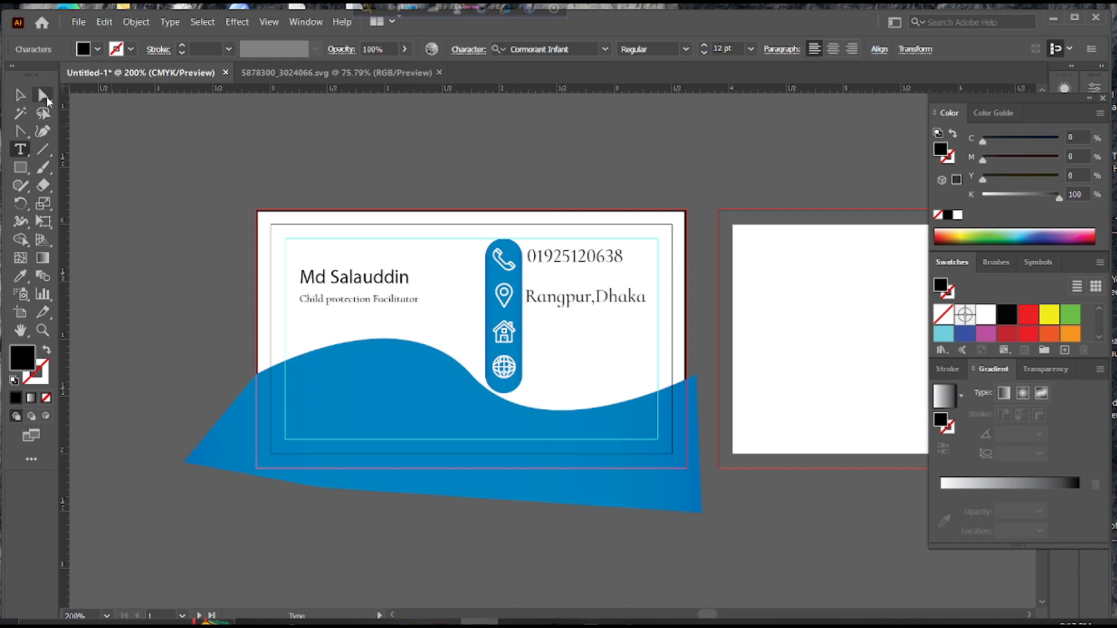
click(24, 100)
click(563, 330)
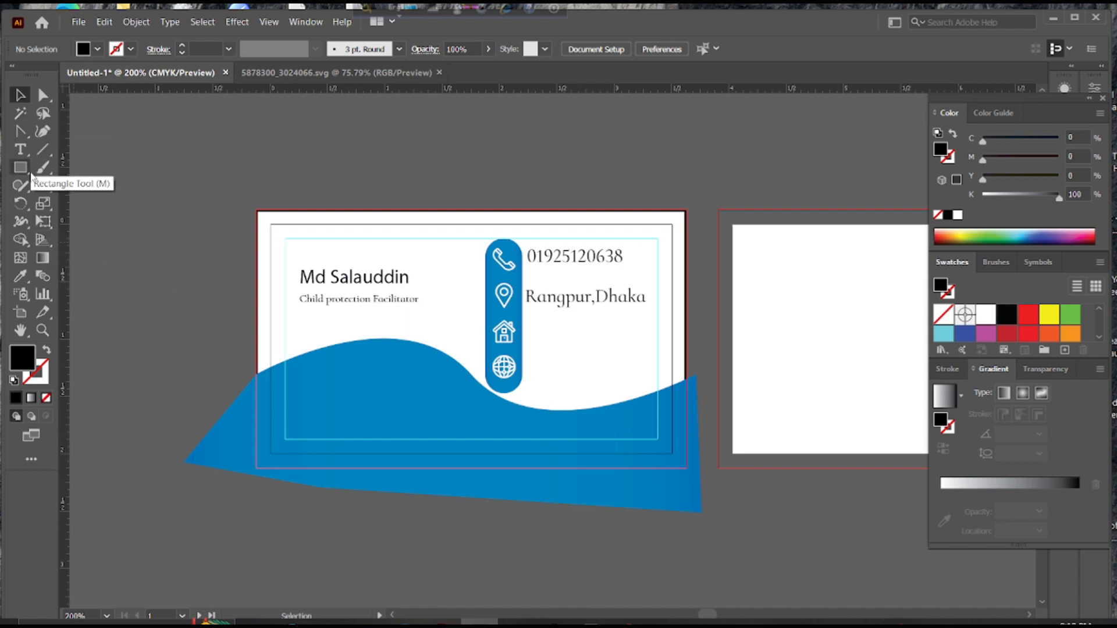
Type the street address, shrink it to about 6.4 pt, and set it beside the house icon
click(20, 149)
click(530, 321)
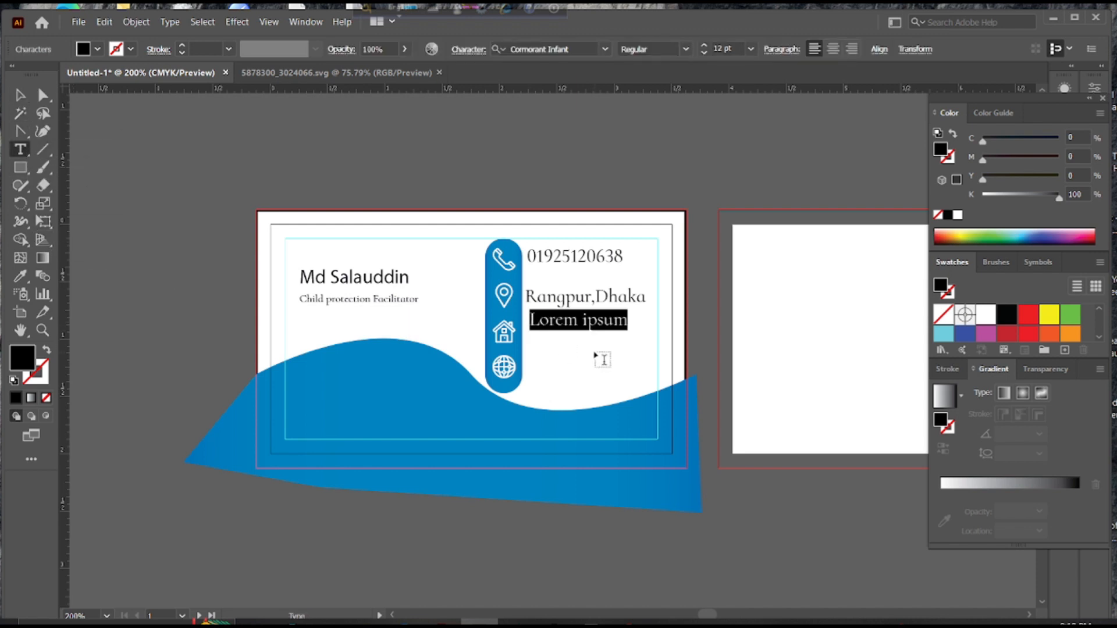
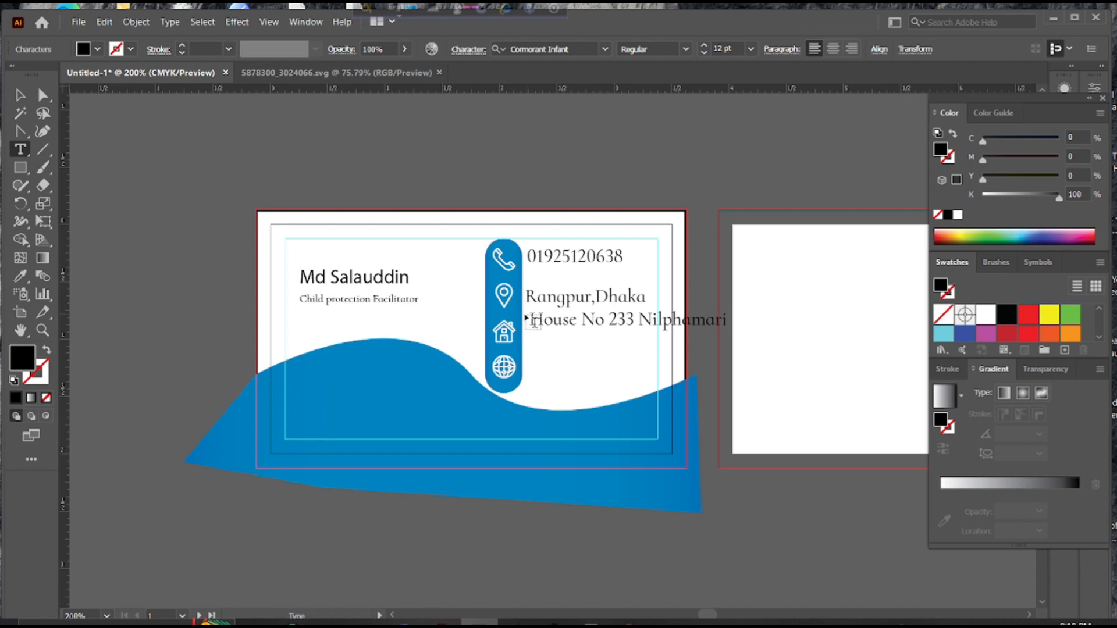
click(19, 95)
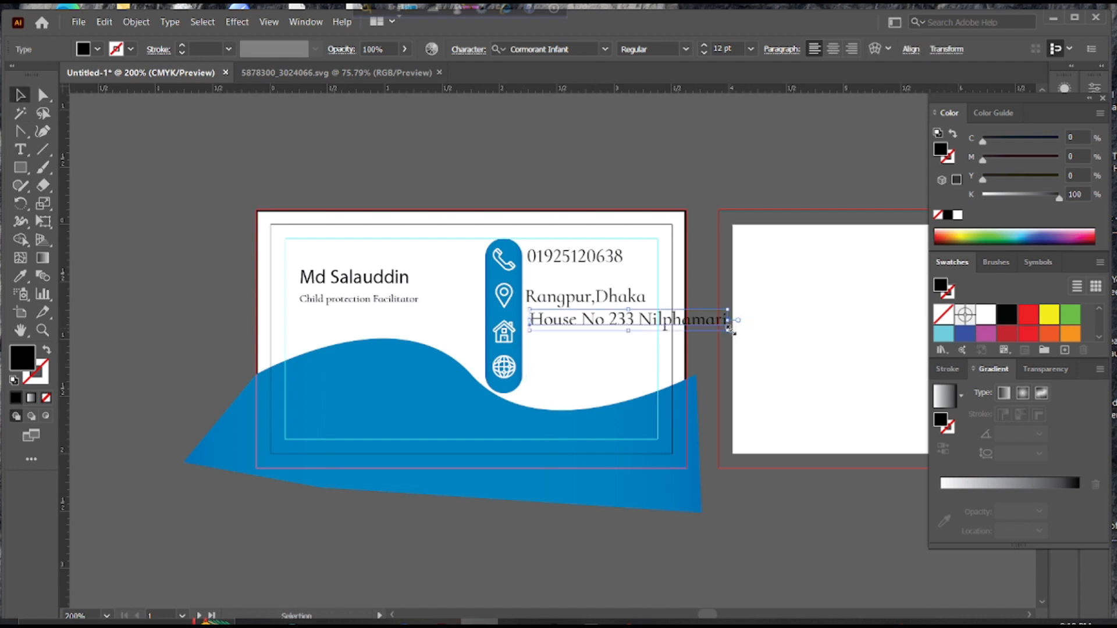
drag(730, 330, 718, 327)
drag(623, 316, 594, 335)
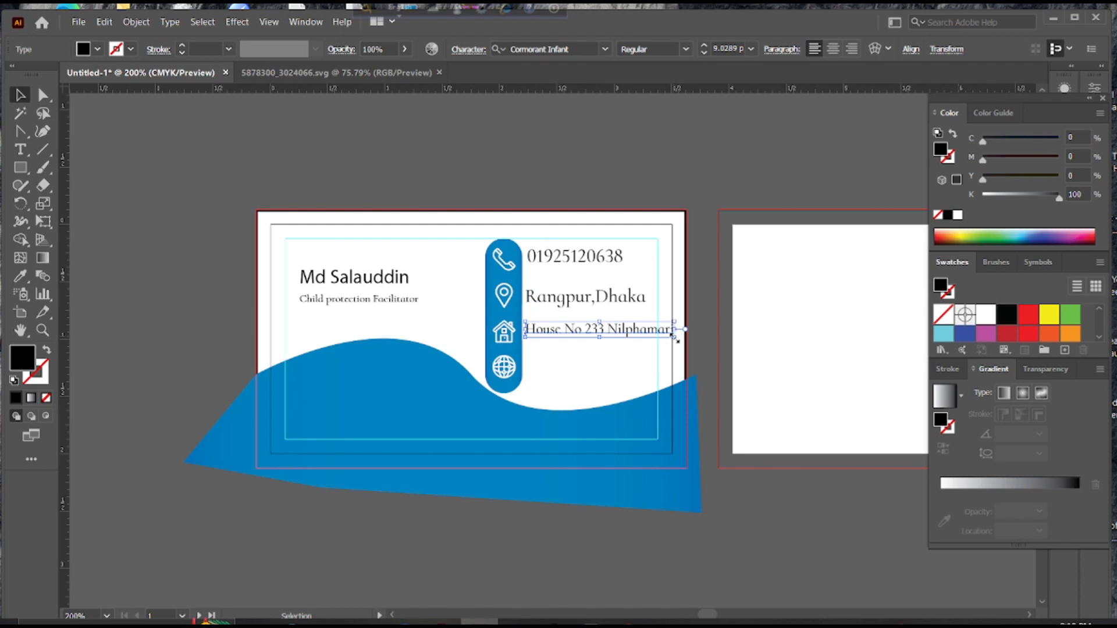
drag(676, 337, 581, 337)
click(586, 343)
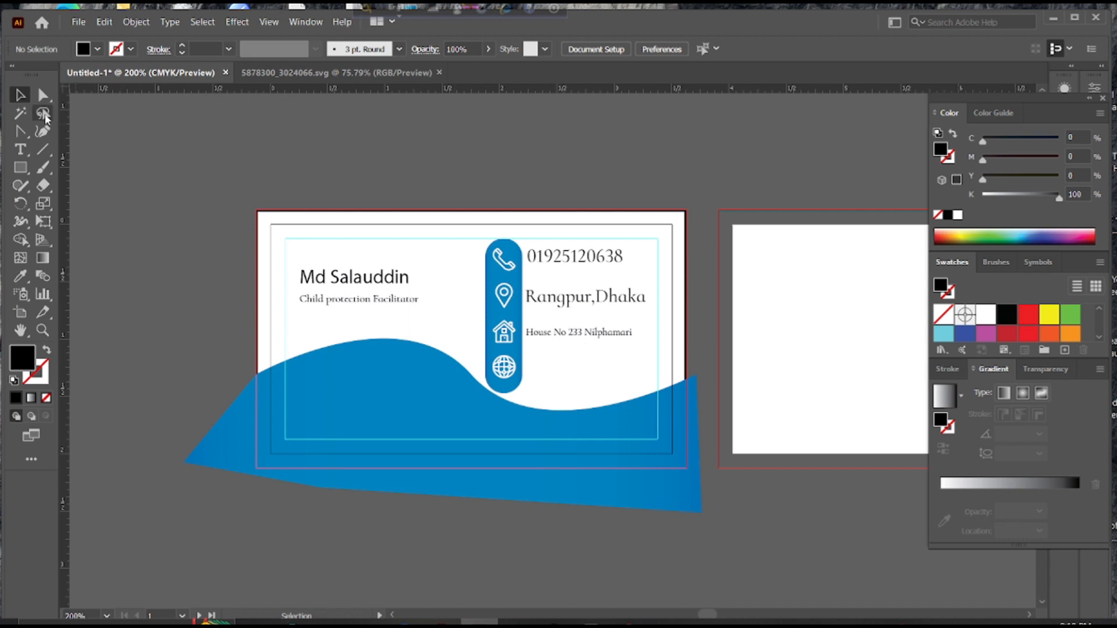
click(22, 149)
click(530, 360)
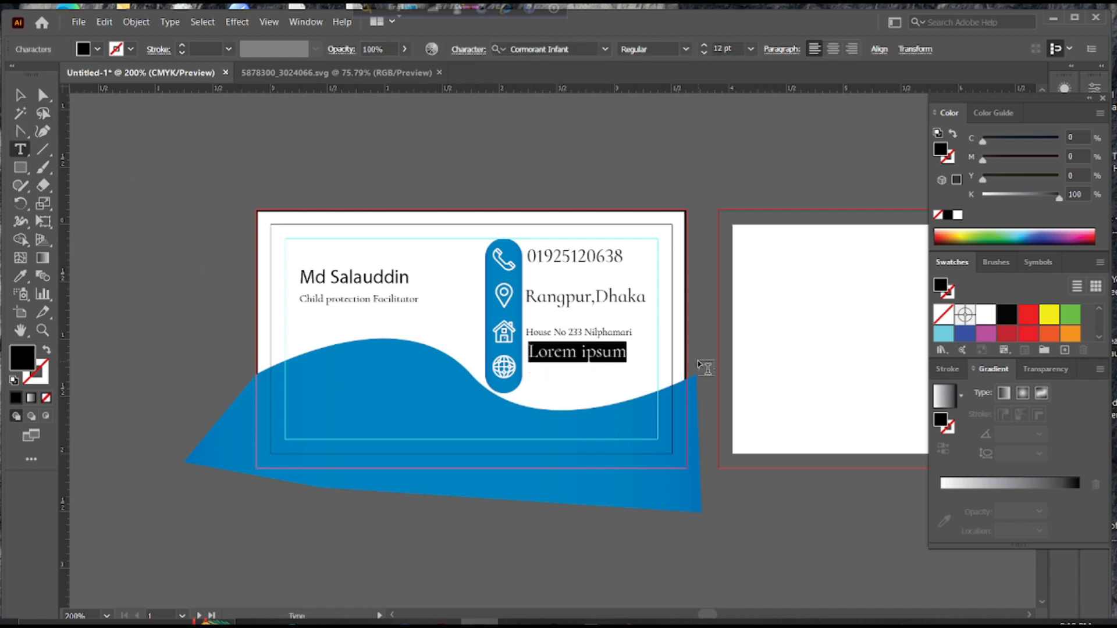
text(www.you)
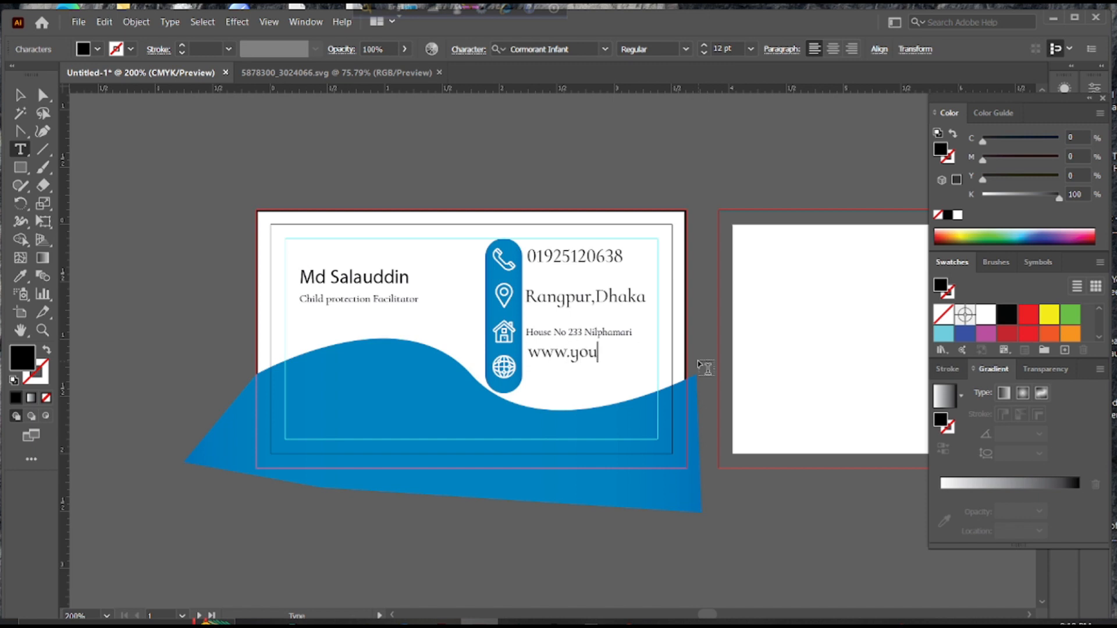
text(rweb.com)
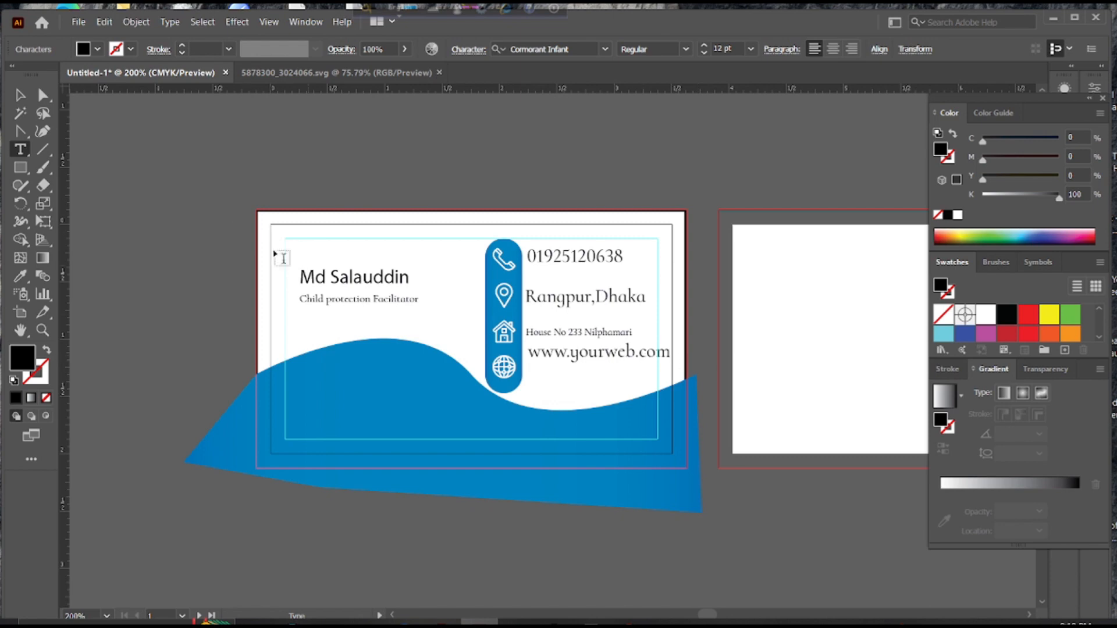
click(20, 94)
drag(591, 361, 584, 377)
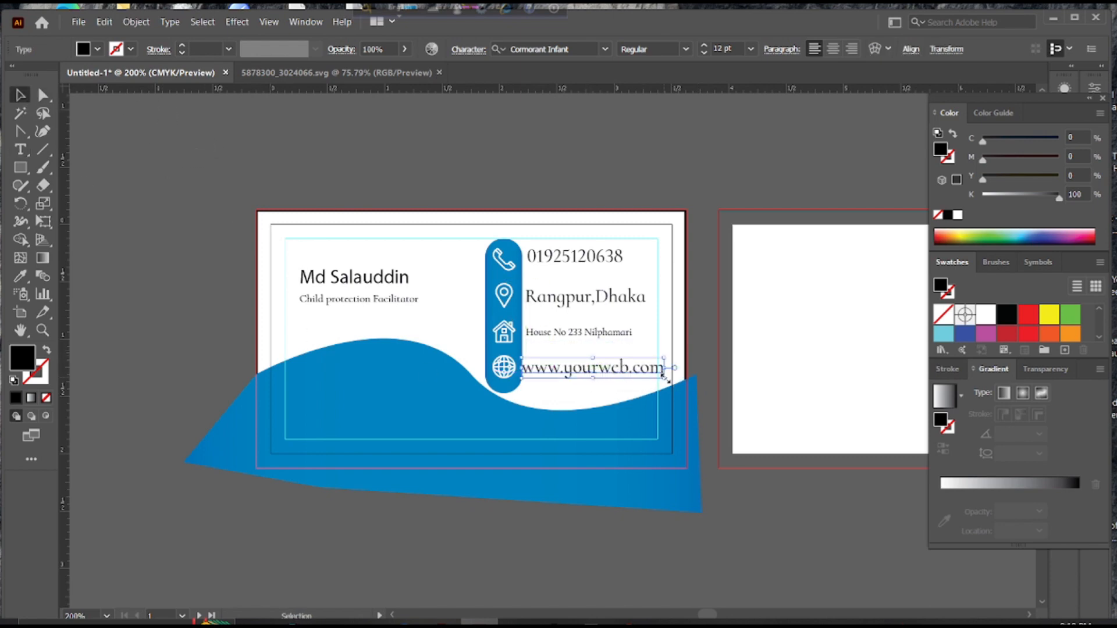
drag(665, 378, 679, 382)
click(678, 327)
click(601, 337)
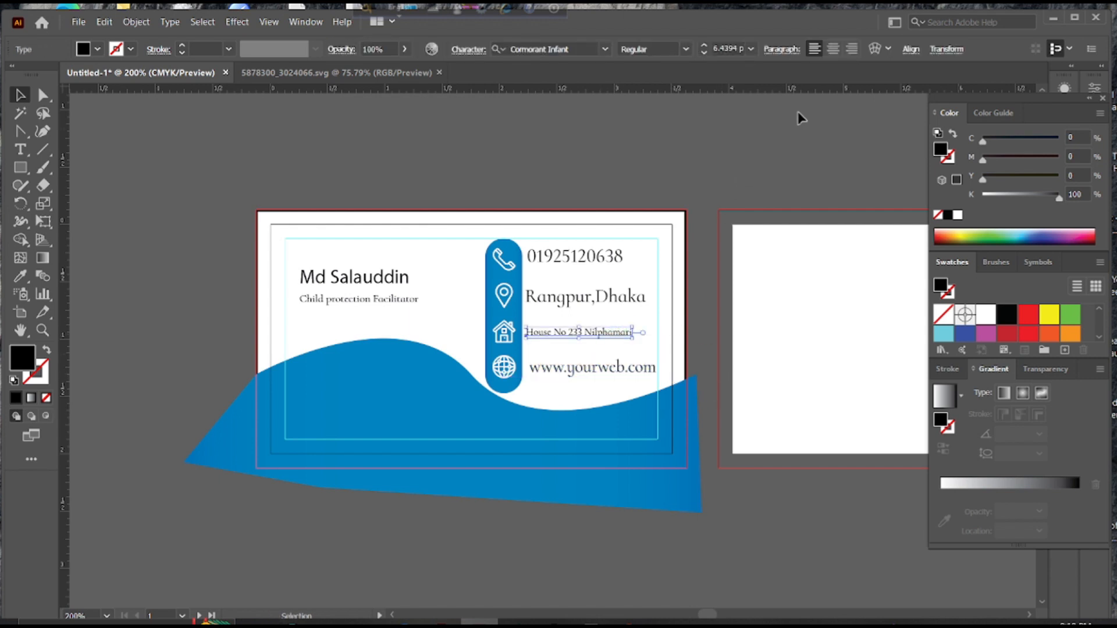
Shrink the phone number to 10 pt, keeping it in Cormorant Infant
click(700, 198)
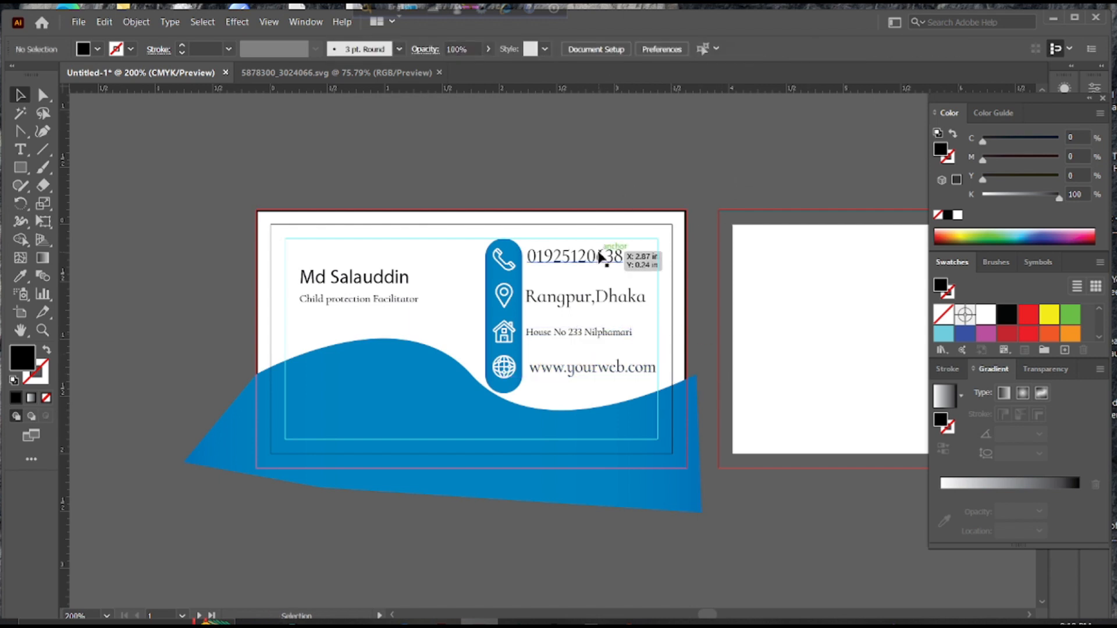
click(616, 257)
click(605, 48)
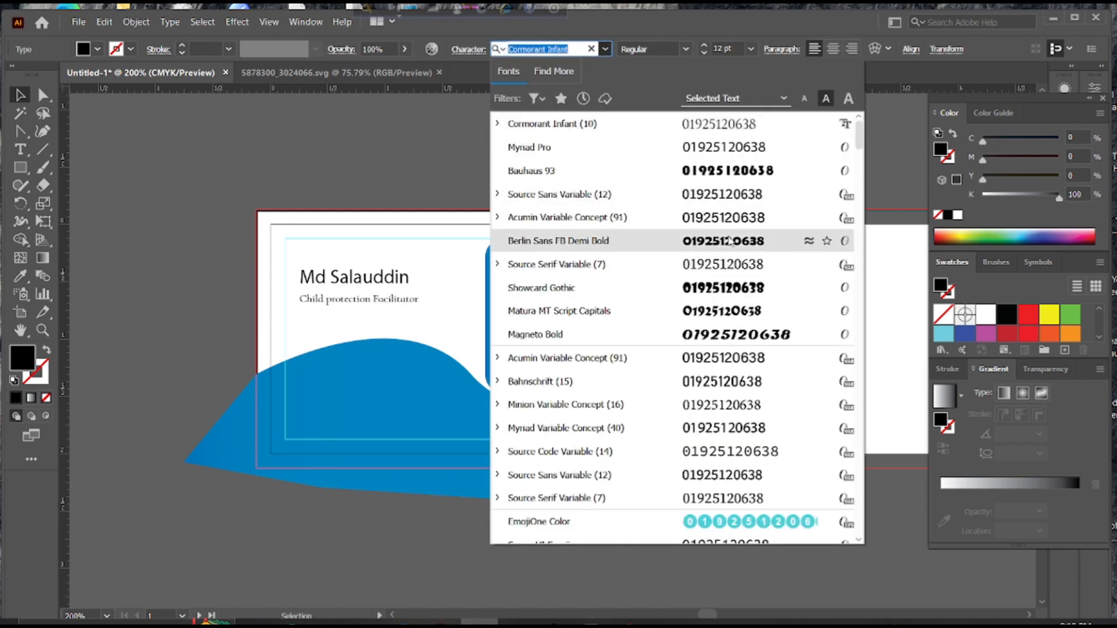
click(731, 200)
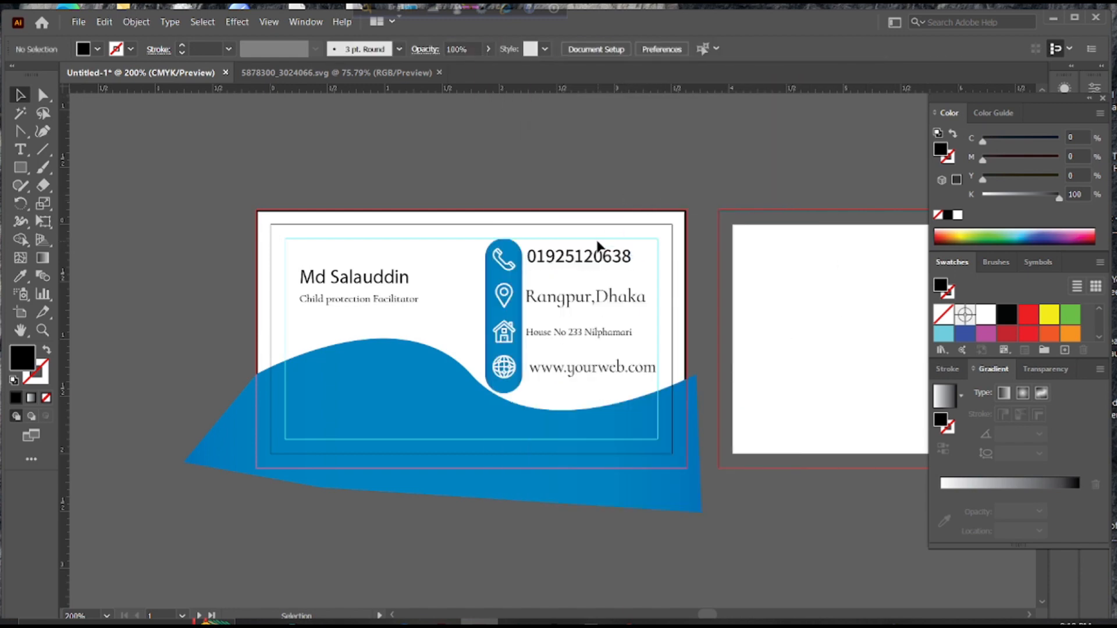
click(776, 50)
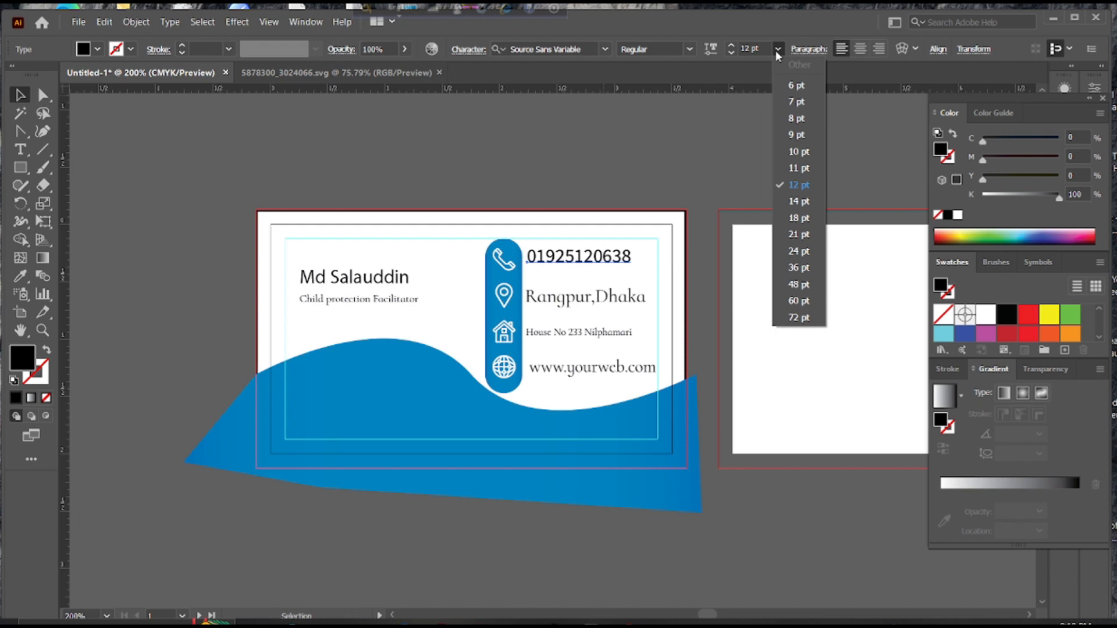
click(793, 155)
click(602, 50)
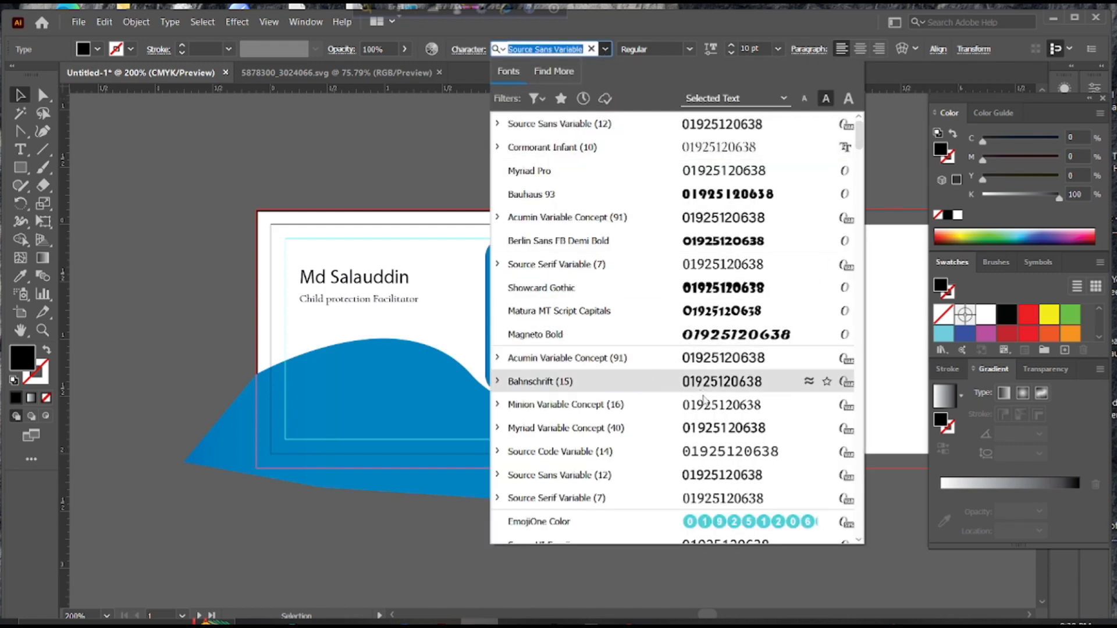
click(739, 145)
click(685, 177)
Set the city line in Acumin Variable Concept at 10 pt
key(t)
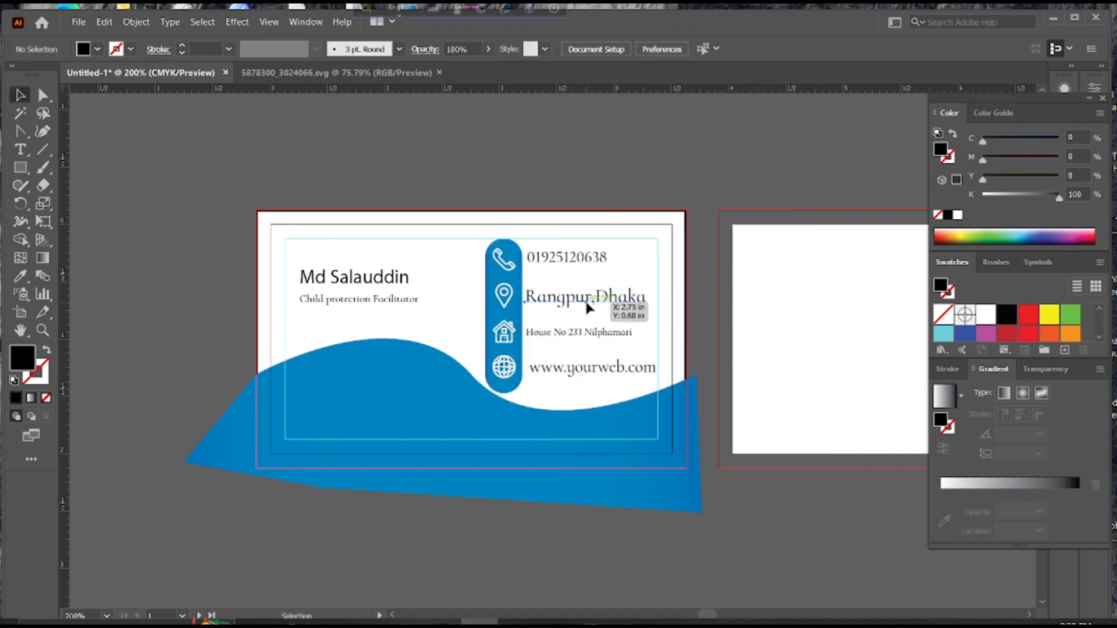
click(586, 299)
key(Escape)
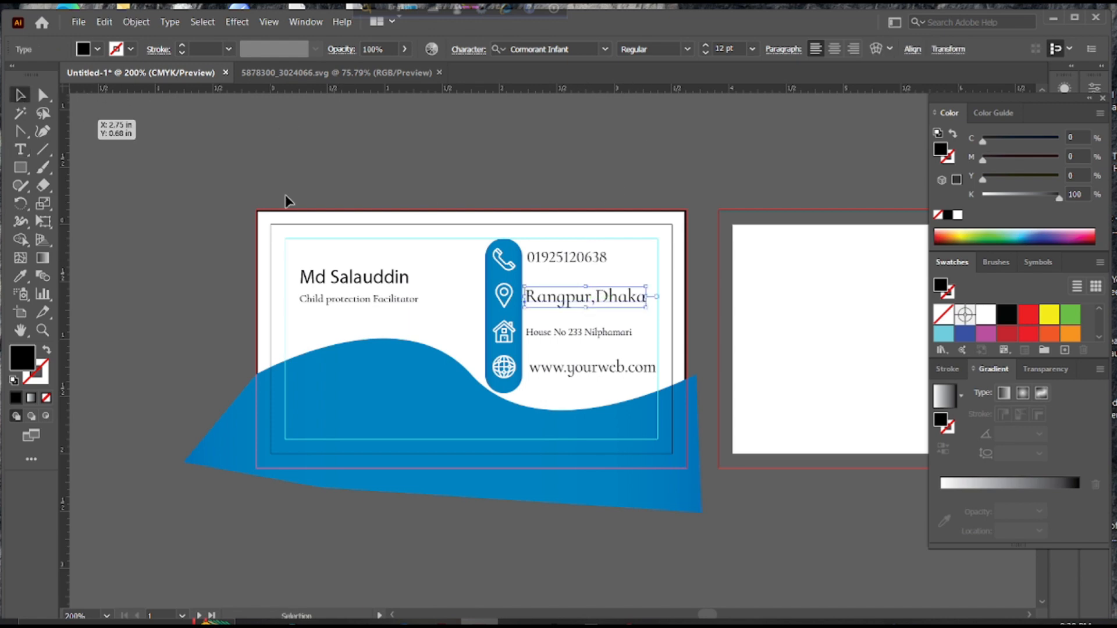
click(605, 49)
click(706, 217)
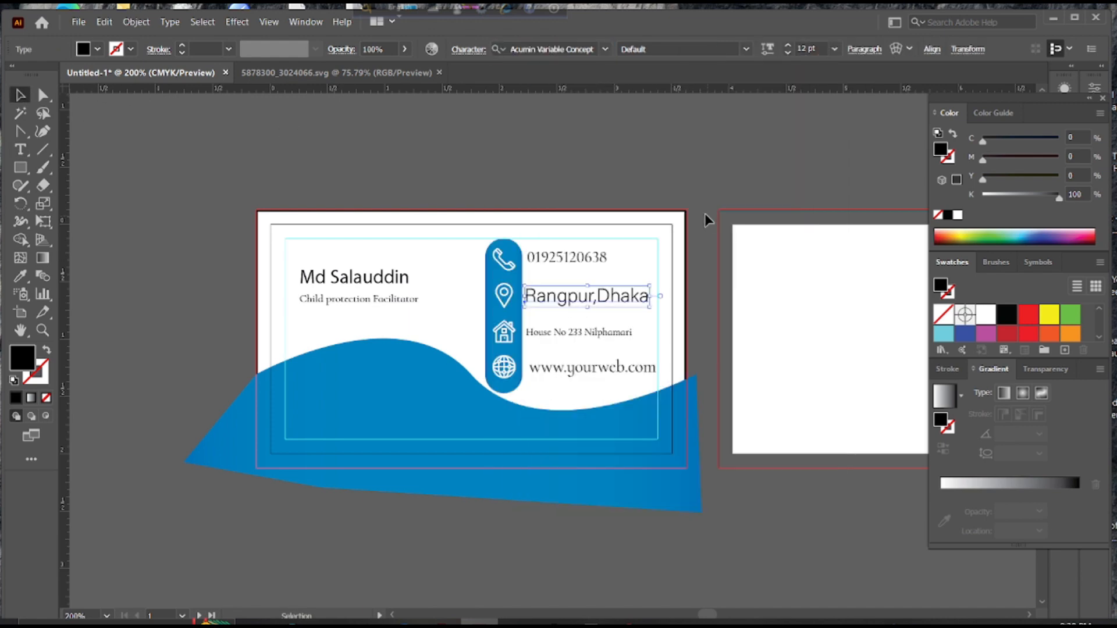
click(834, 49)
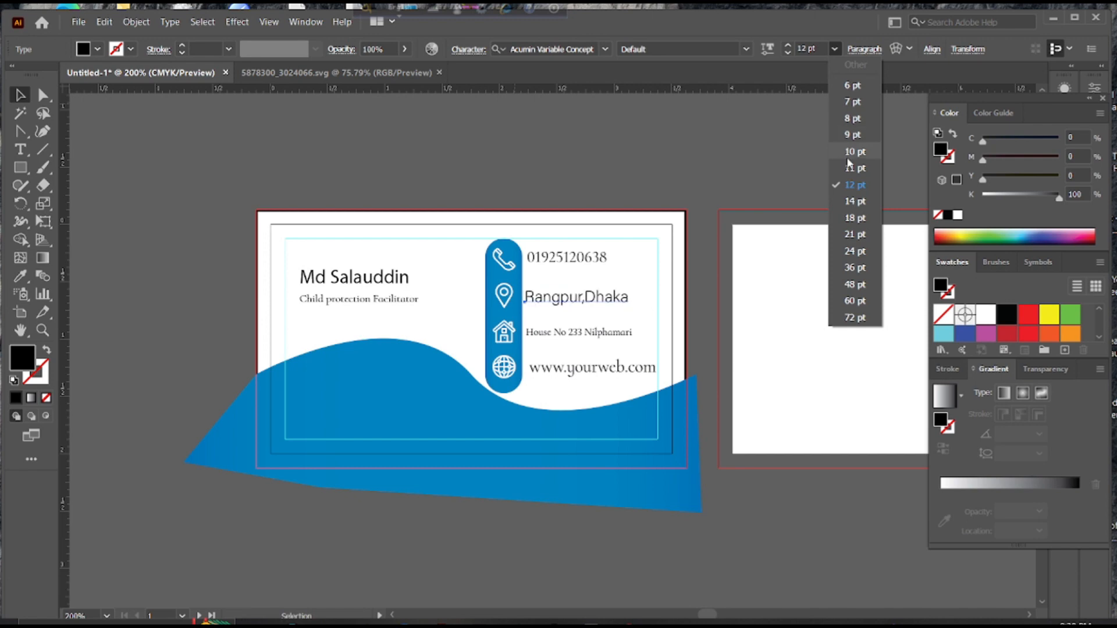
click(843, 150)
click(633, 181)
Keep the address in Cormorant Infant, enlarge it, and nudge it right
triple_click(582, 331)
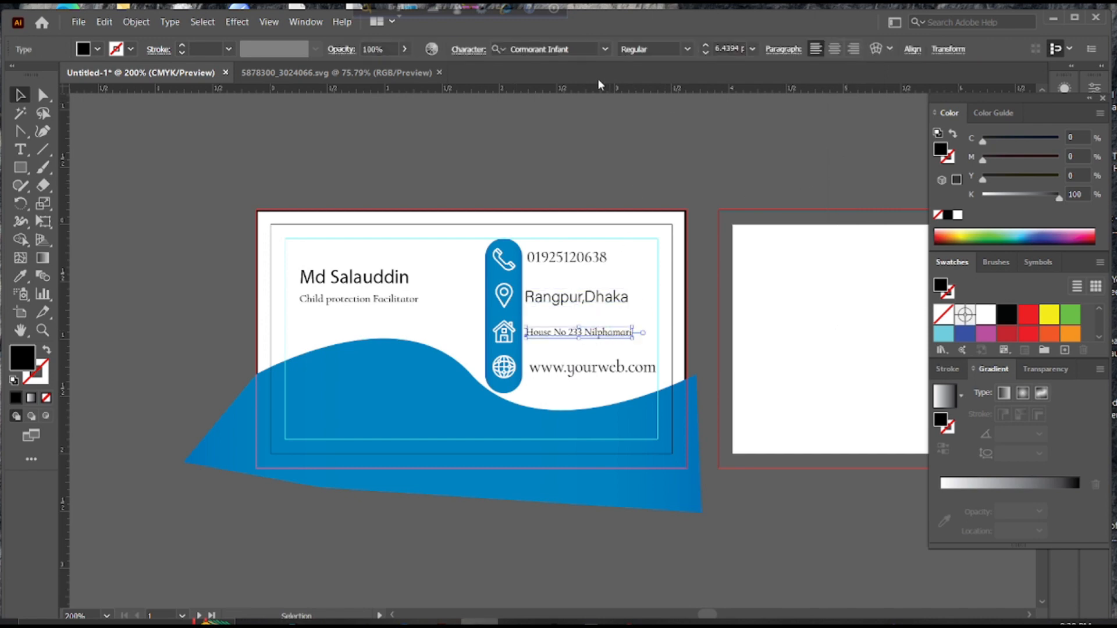
click(605, 49)
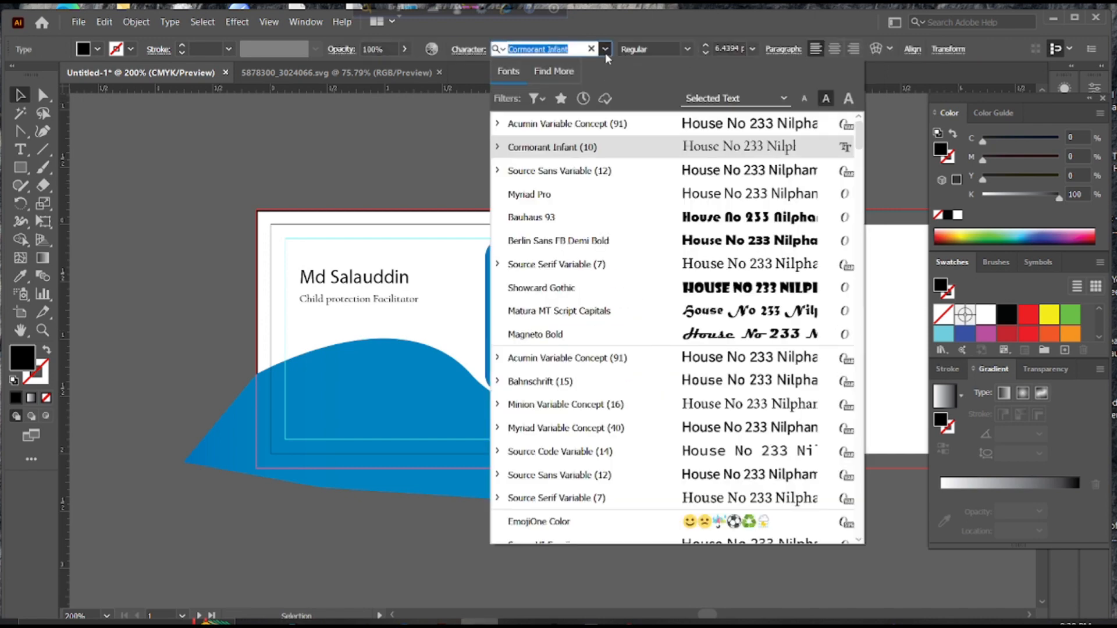
click(749, 148)
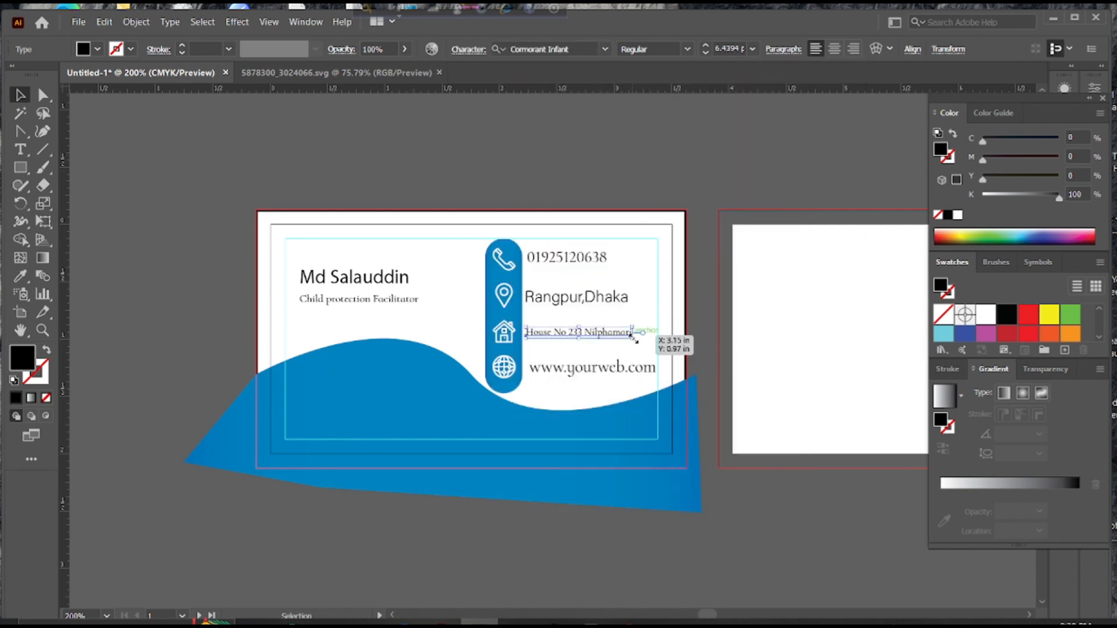
drag(634, 337, 645, 347)
drag(574, 341, 582, 338)
click(636, 299)
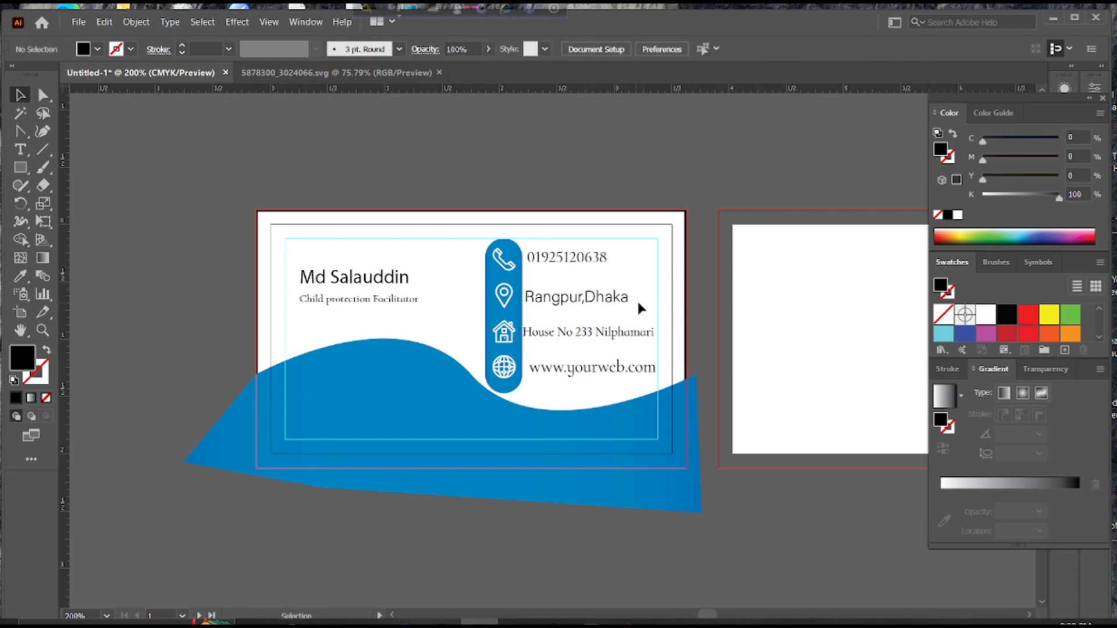
Set the website text in Cormorant Infant after trying Source Sans Variable
click(591, 373)
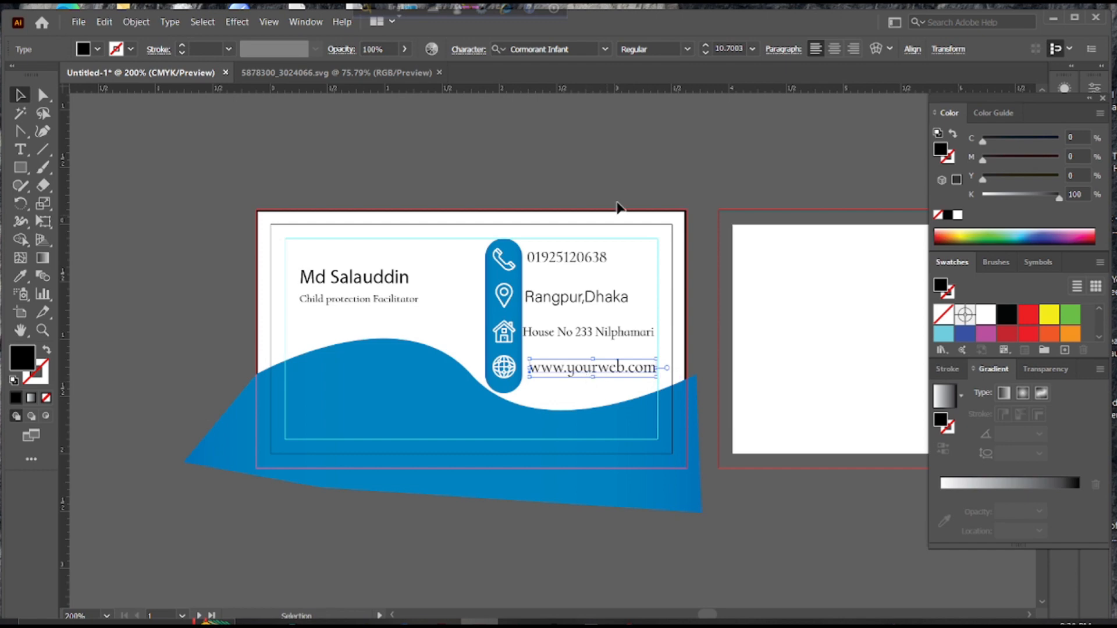
click(687, 49)
click(688, 48)
click(606, 49)
click(708, 169)
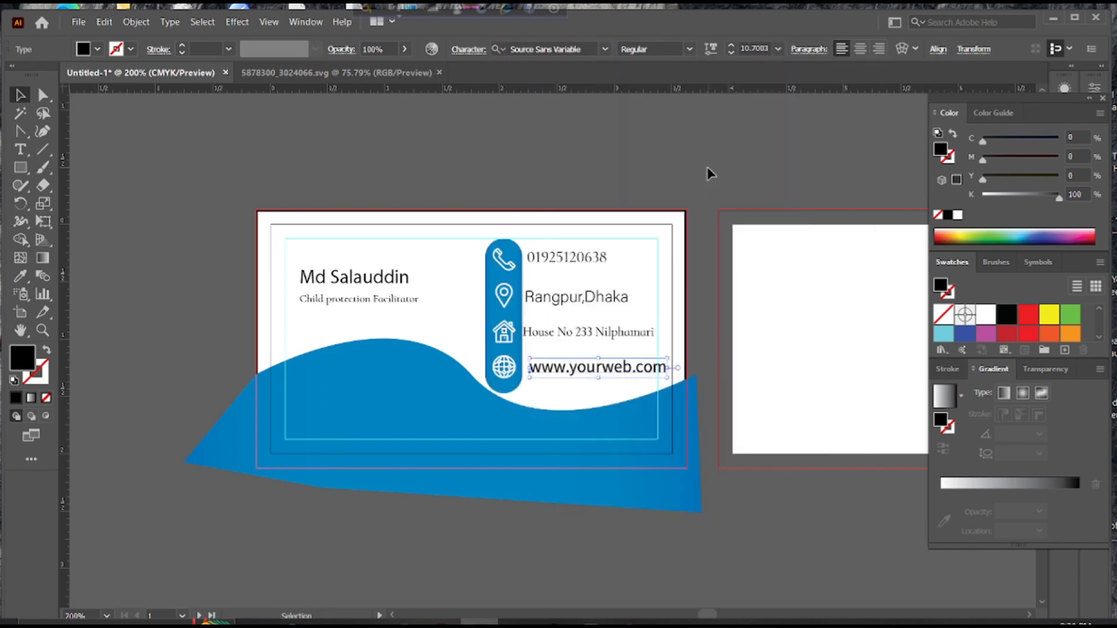
click(603, 49)
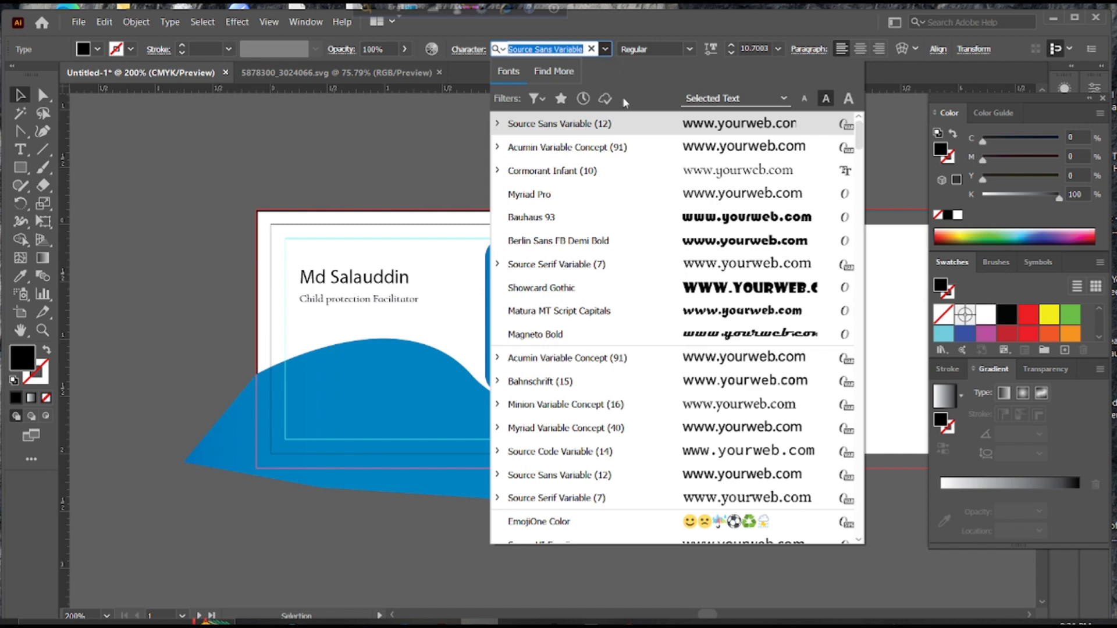
click(718, 170)
click(745, 168)
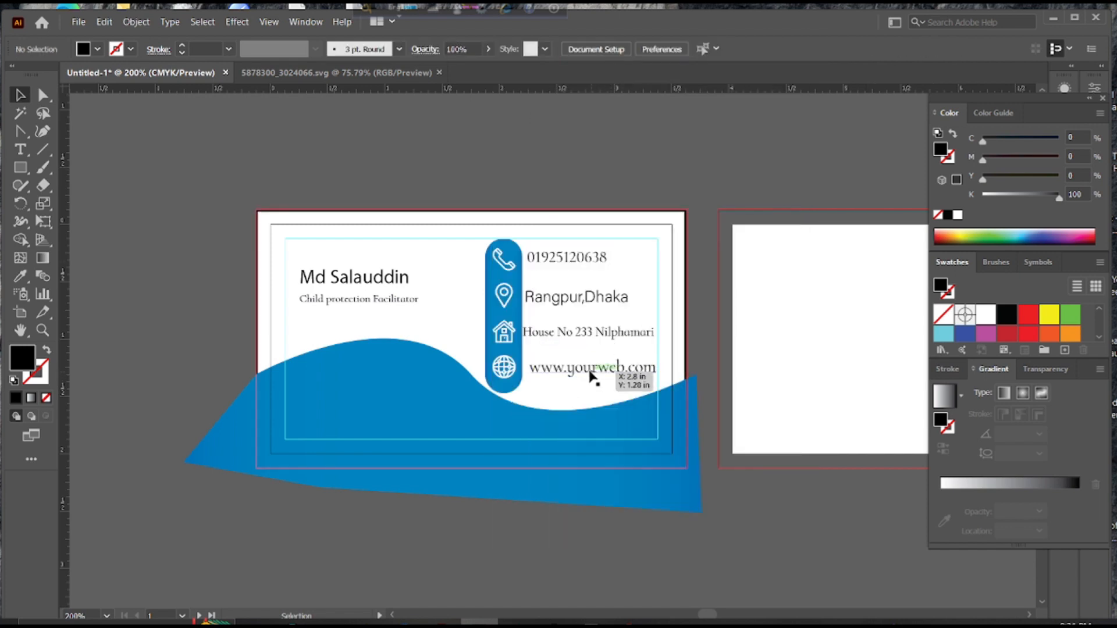
Shift the website text slightly left and lower, nearer the globe icon
drag(591, 375, 584, 368)
double_click(584, 367)
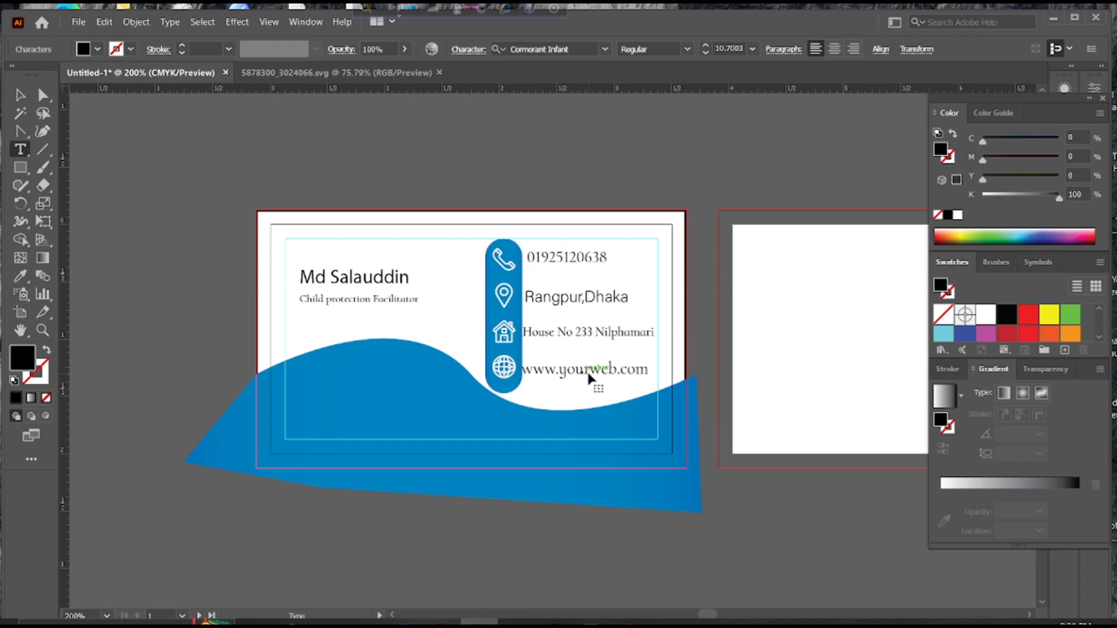
key(Escape)
key(Return)
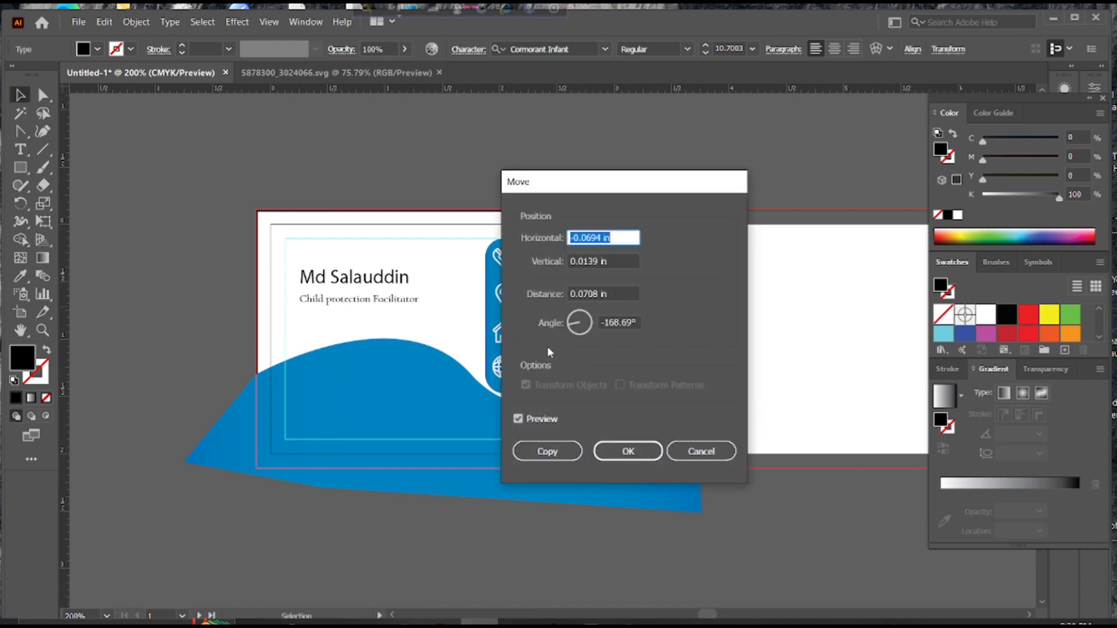
click(693, 451)
drag(550, 368, 551, 373)
click(550, 406)
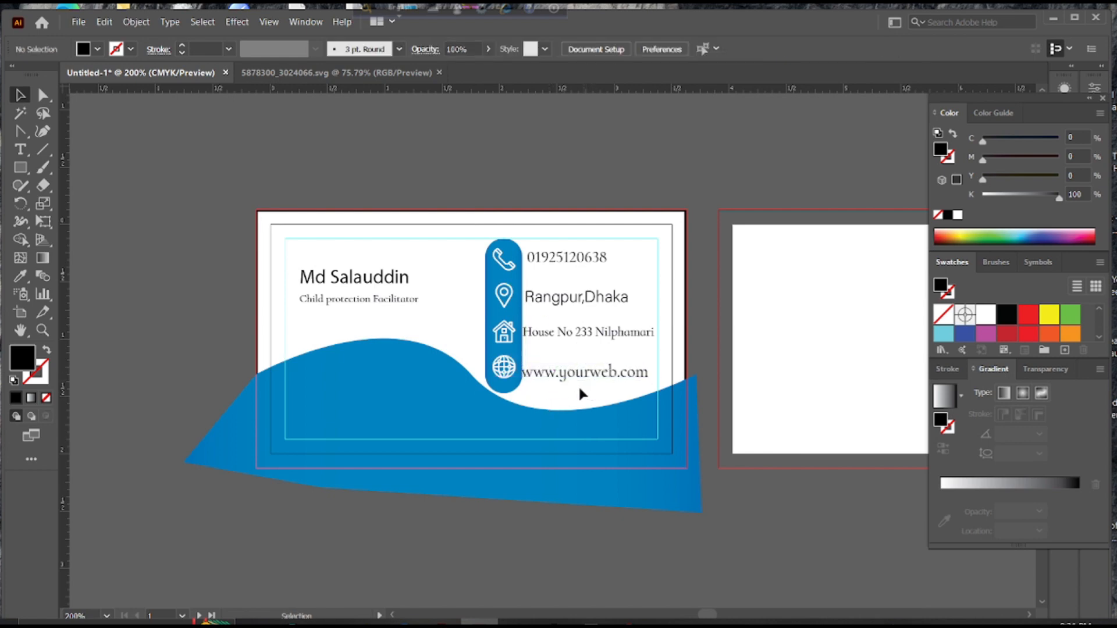
Set the city line back to Cormorant Infant
click(575, 300)
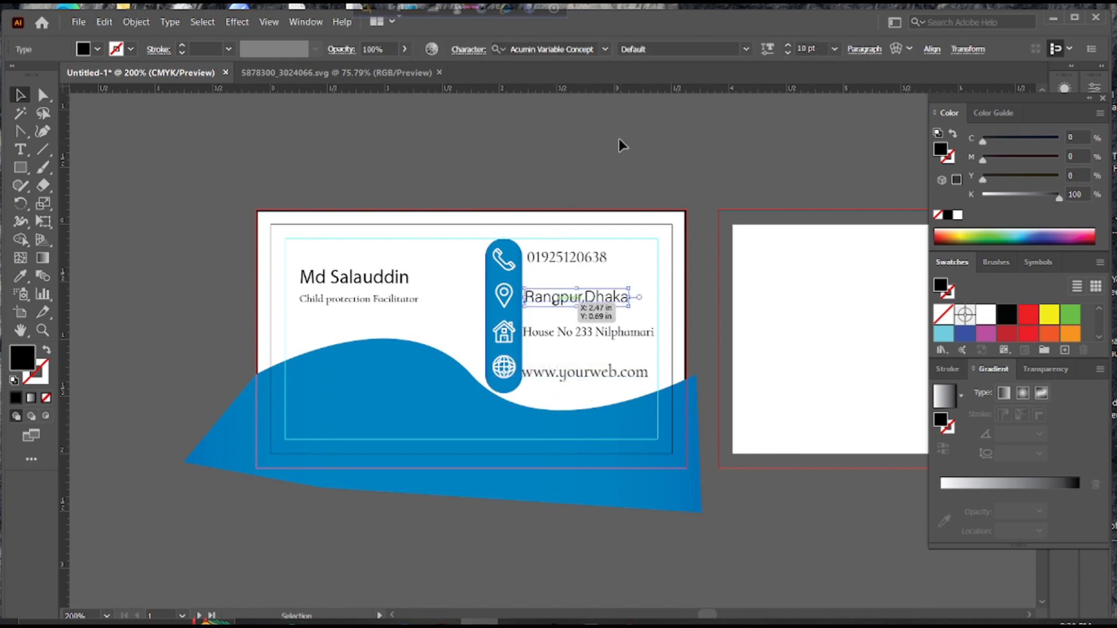
click(605, 49)
click(547, 117)
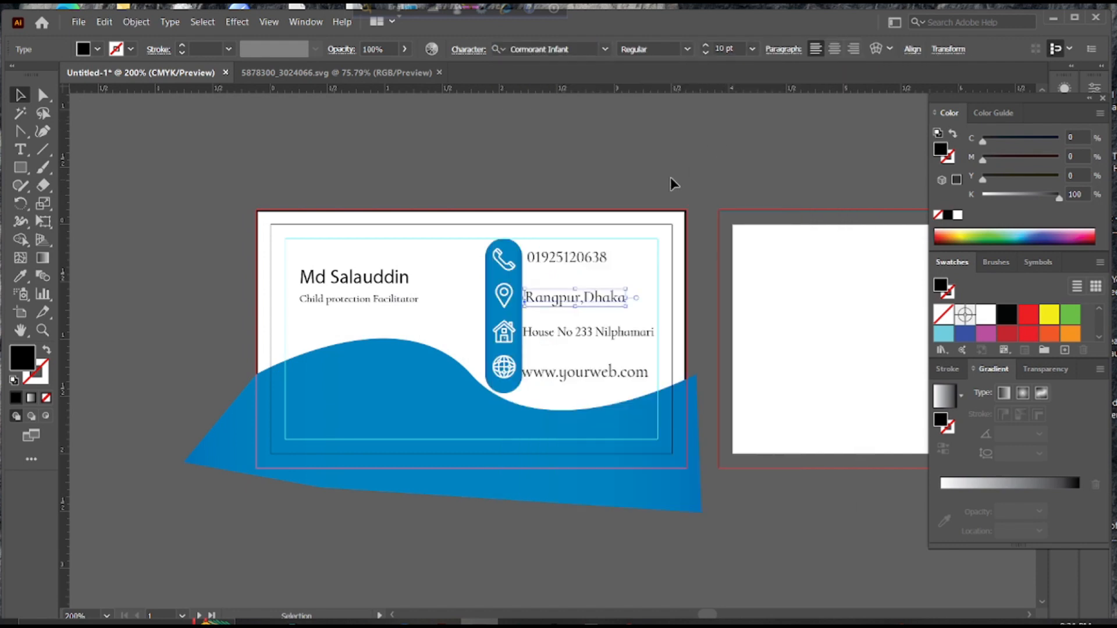
click(692, 164)
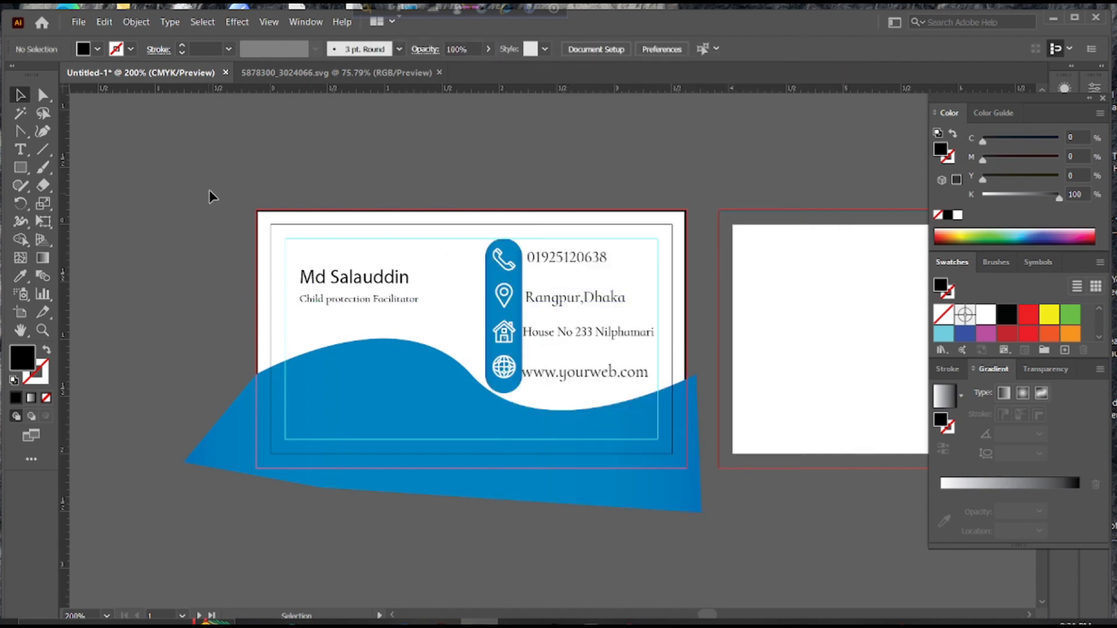
Set the name heading in Berlin Sans FB Demi Bold
click(359, 278)
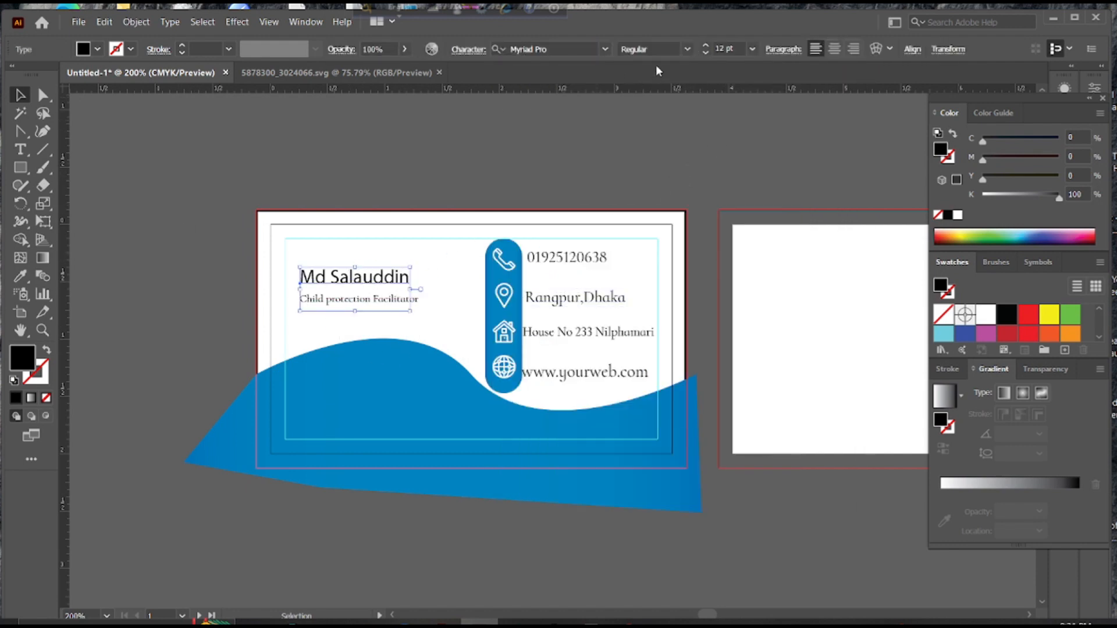
click(605, 49)
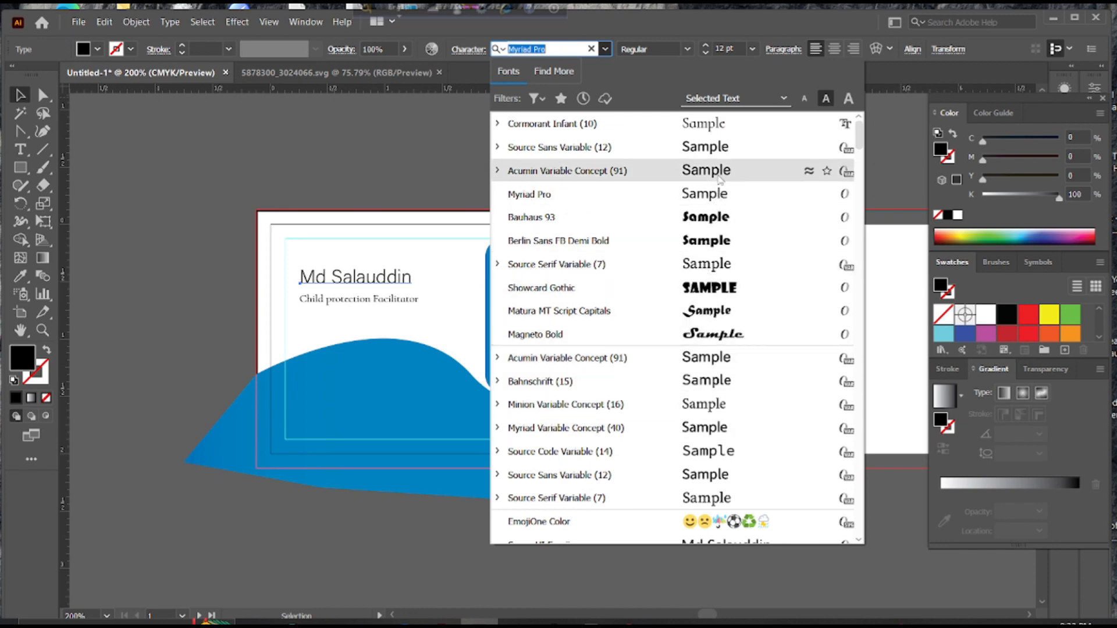
scroll(719, 153, down, 10)
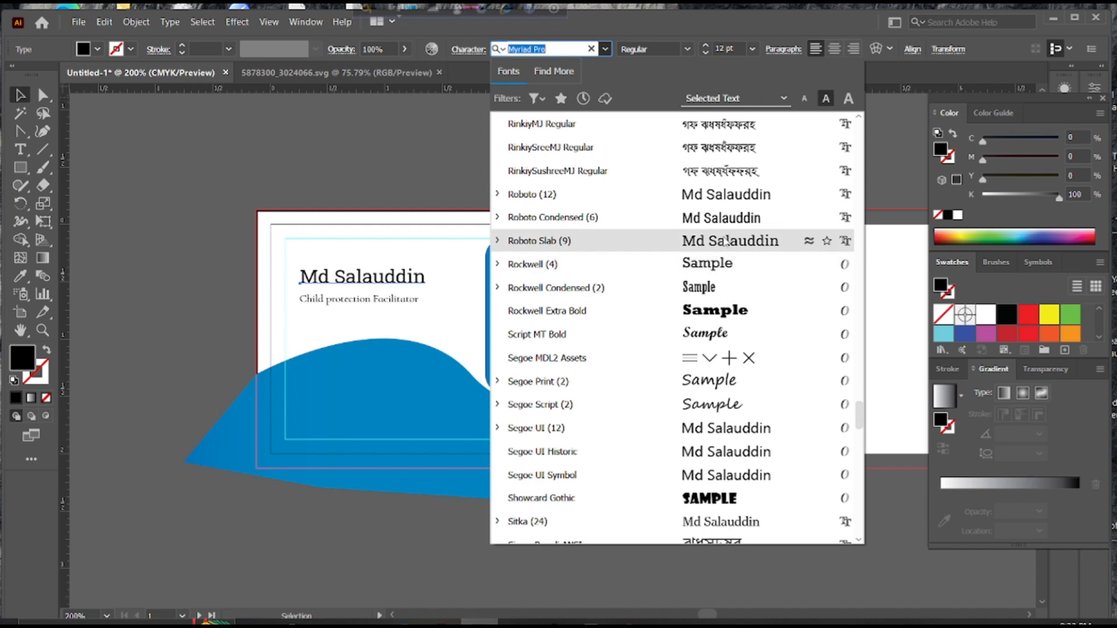
scroll(728, 195, up, 10)
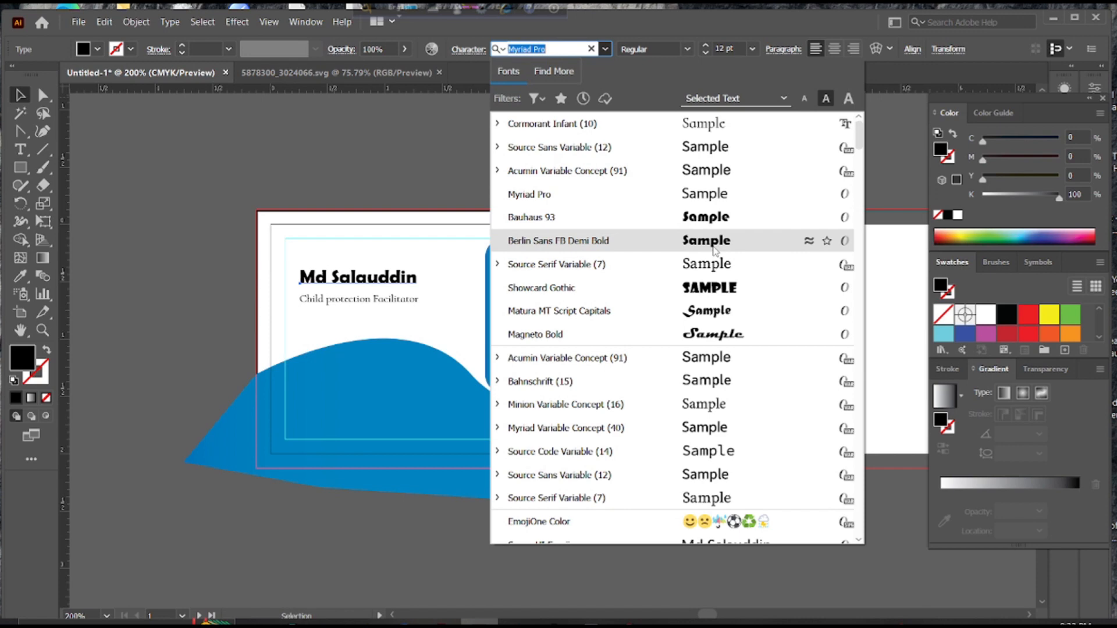
click(713, 247)
click(487, 192)
Enlarge the 'Child protection Facilitator' line slightly
click(362, 283)
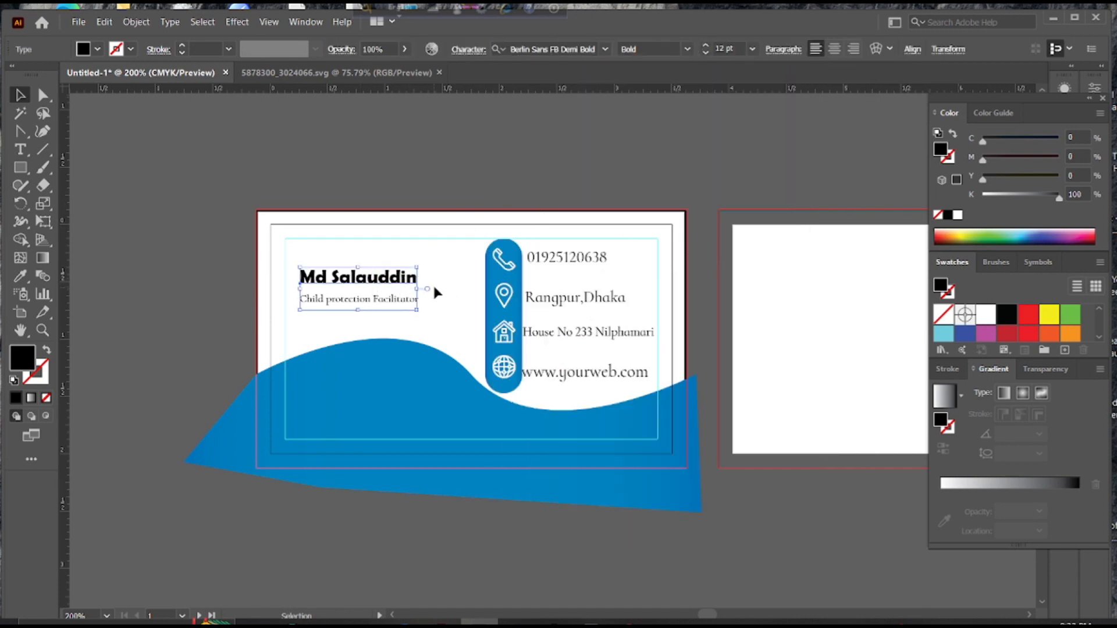
click(434, 284)
key(t)
click(384, 301)
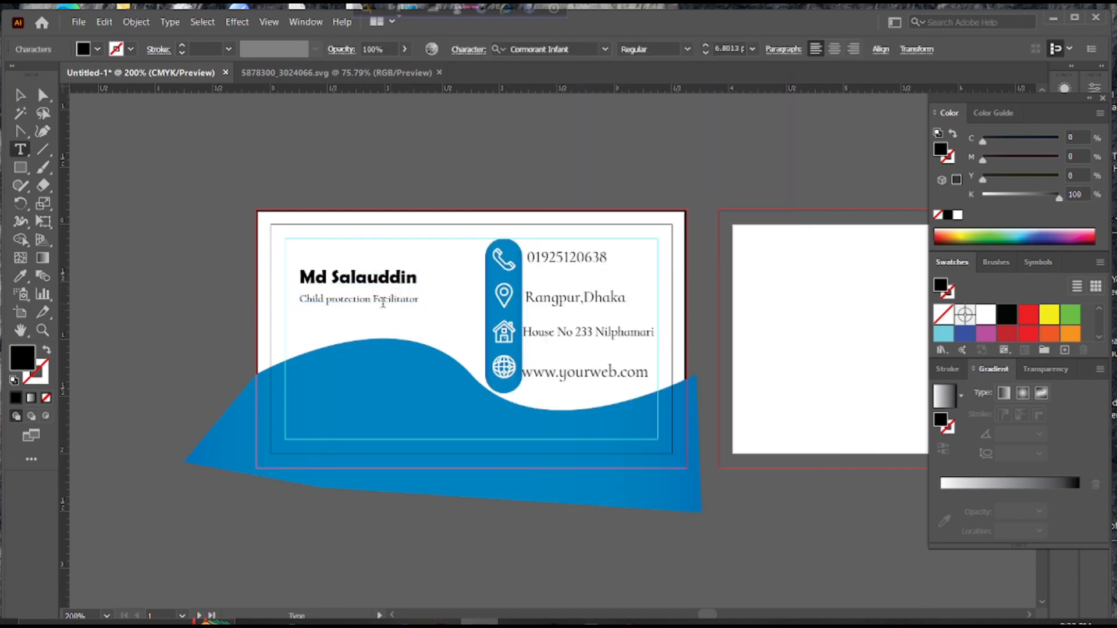
key(Escape)
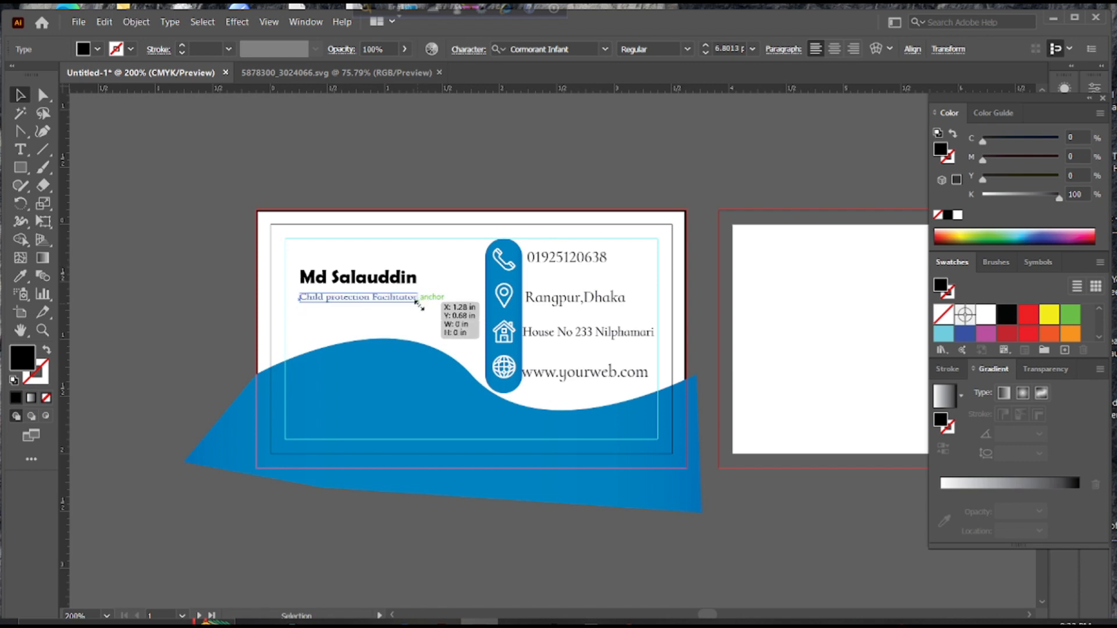
drag(420, 305, 418, 309)
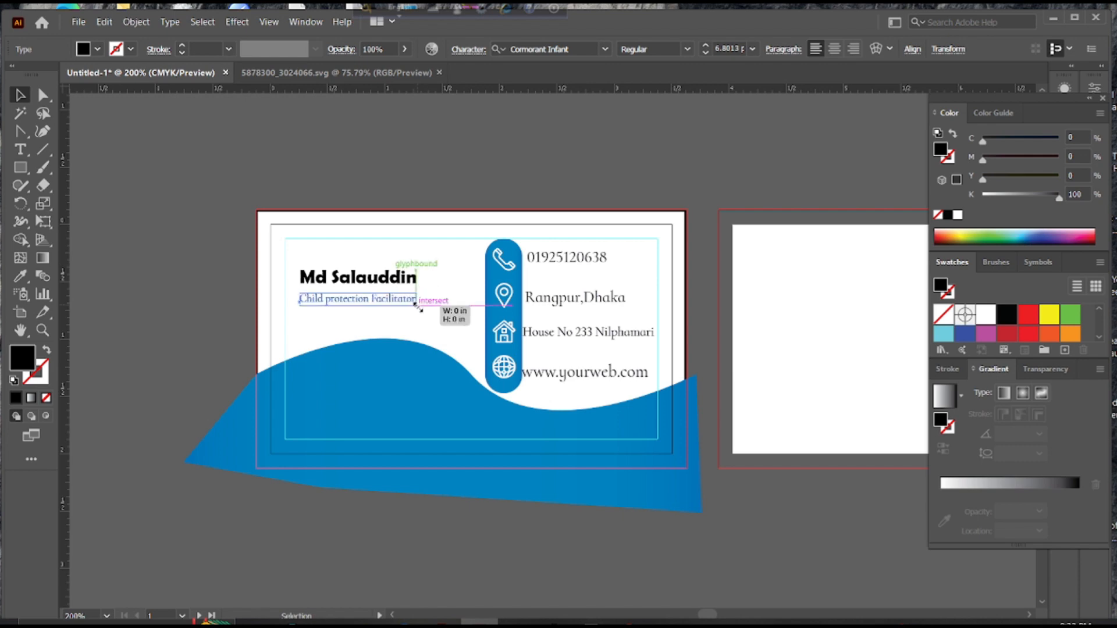
click(497, 176)
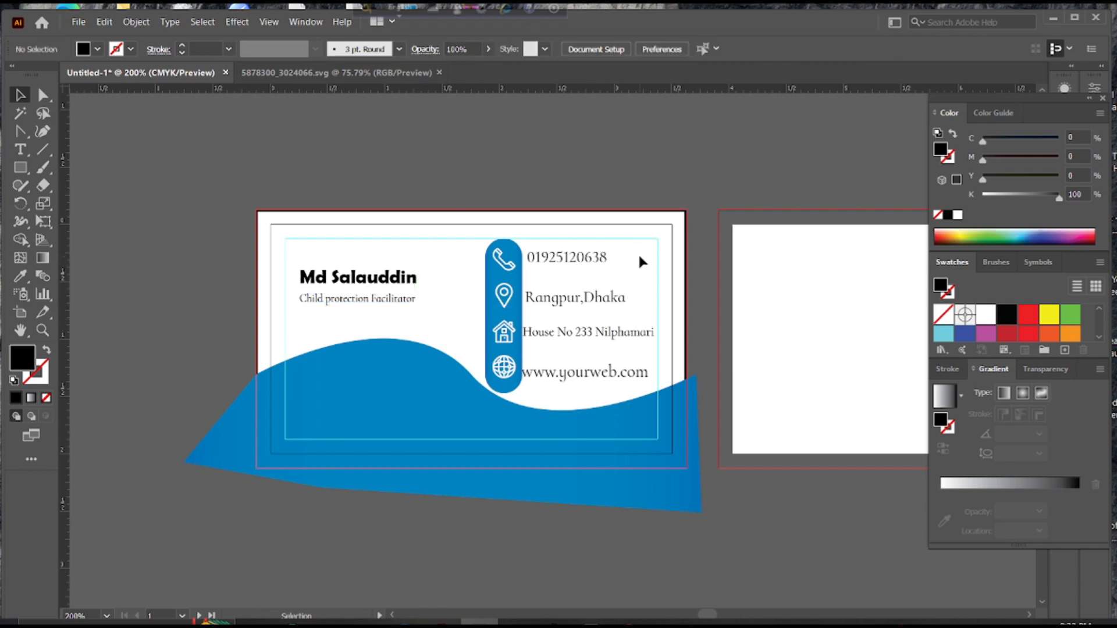
Enlarge the phone number and city lines by dragging their bounding-box handles
click(604, 261)
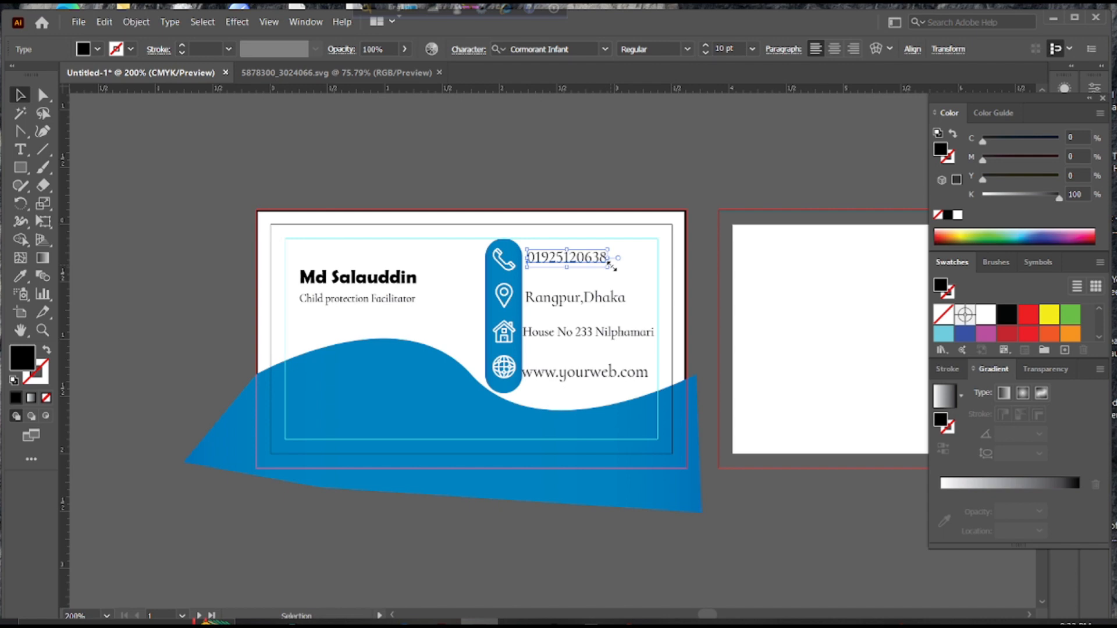
drag(614, 267, 651, 270)
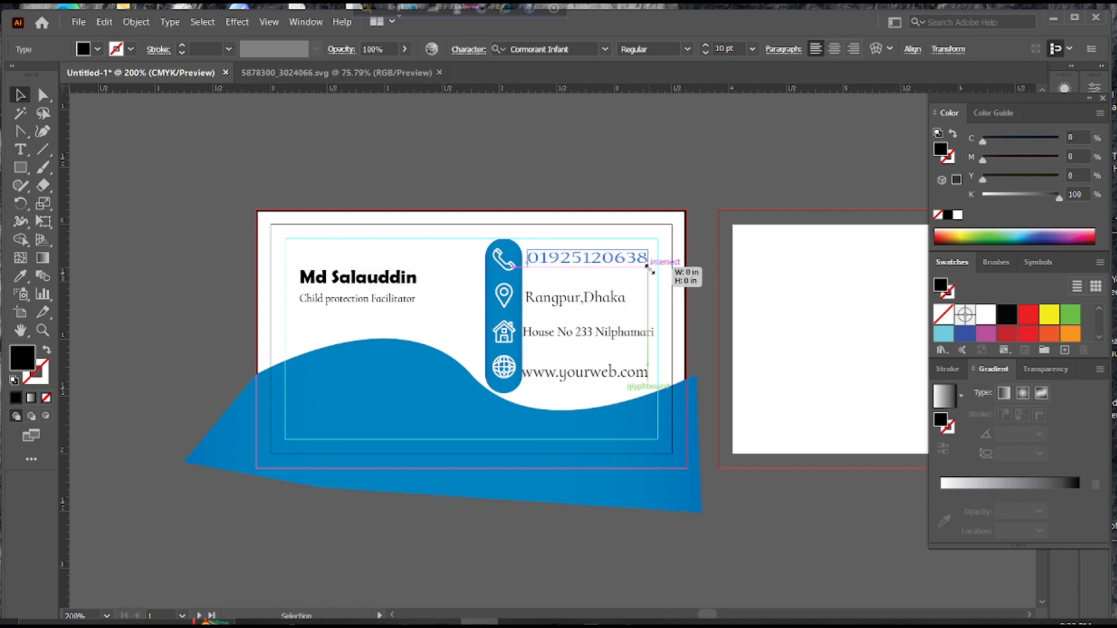
click(666, 180)
double_click(618, 297)
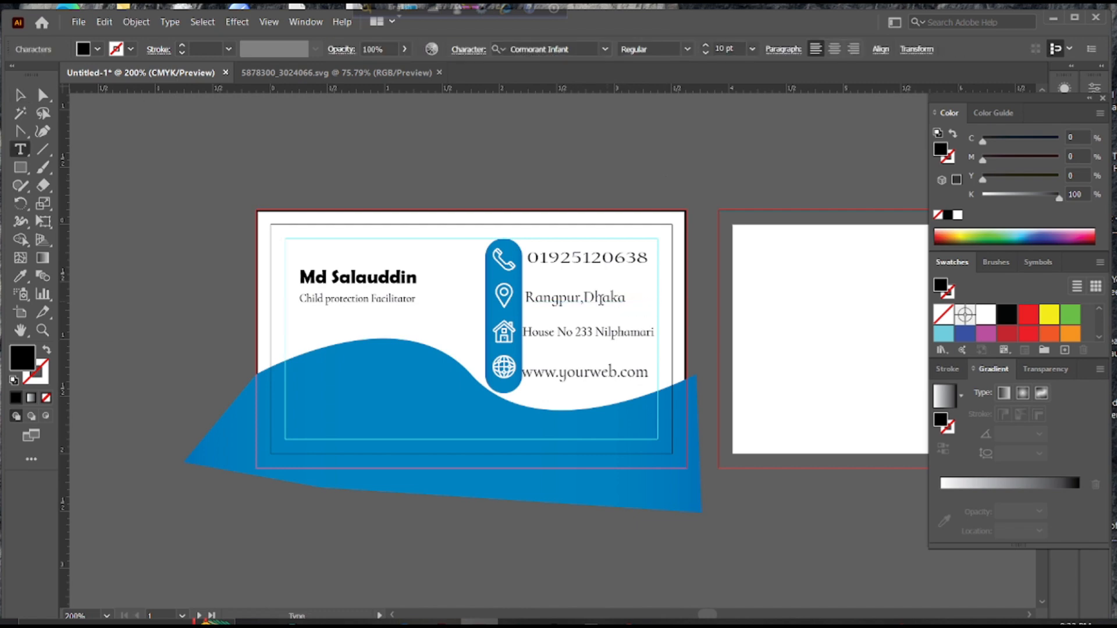
click(20, 95)
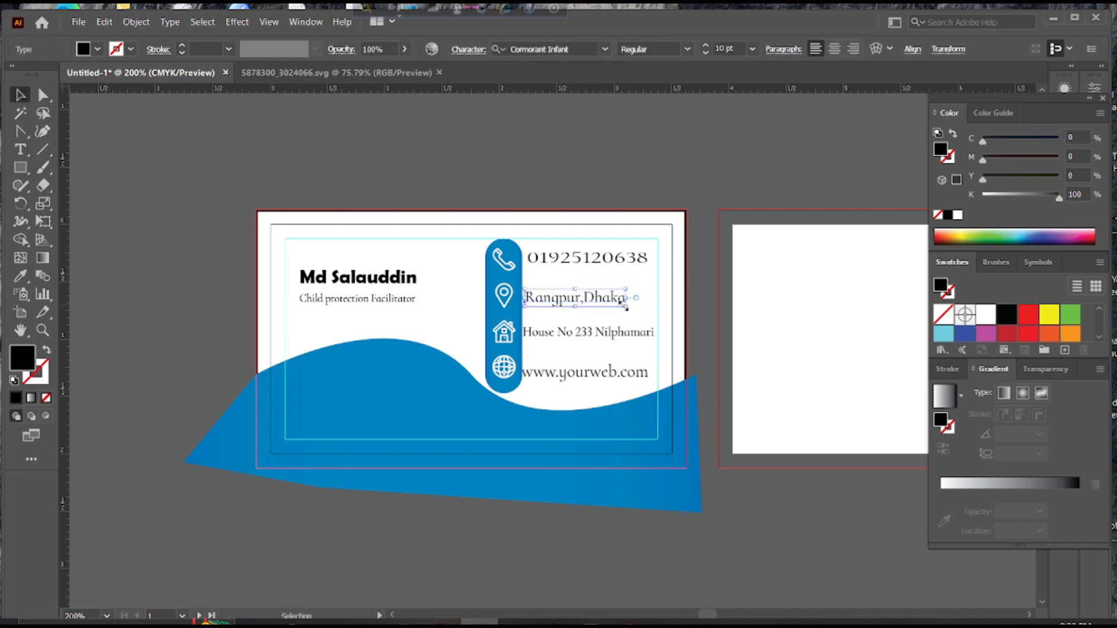
drag(626, 305, 597, 326)
click(688, 241)
click(603, 334)
click(596, 370)
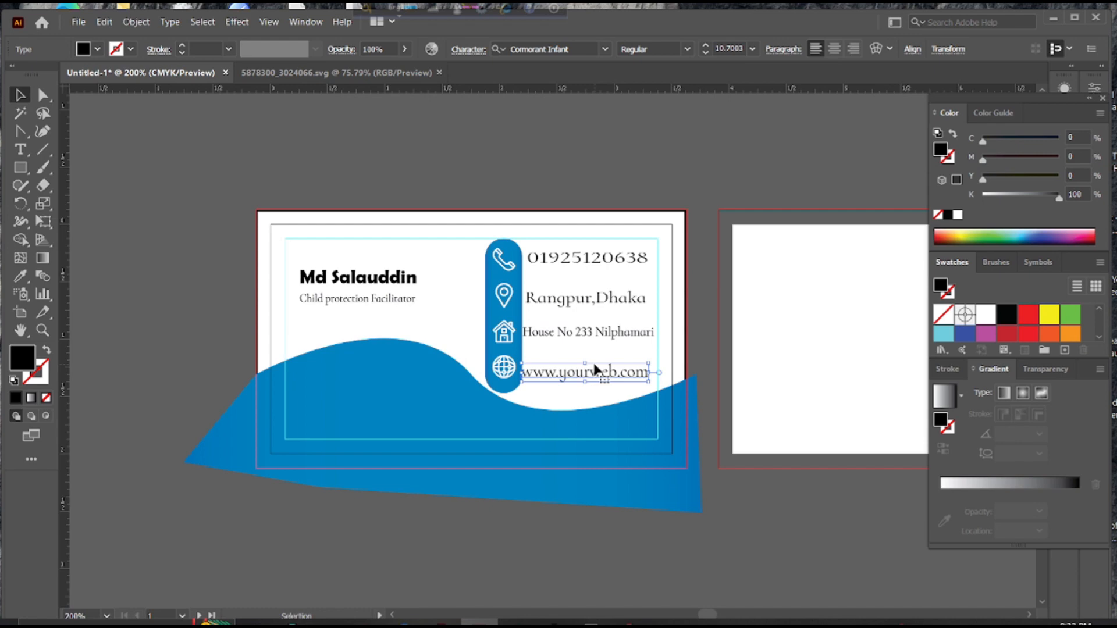
click(589, 395)
drag(572, 380, 575, 381)
key(Right)
key(Right)
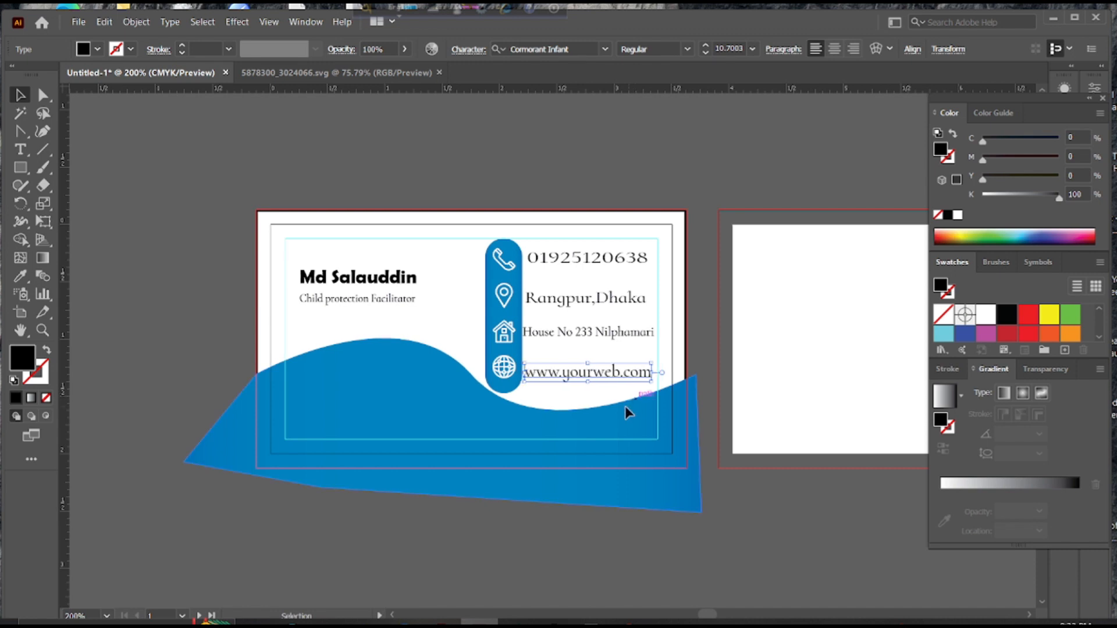
click(588, 400)
click(423, 494)
click(166, 319)
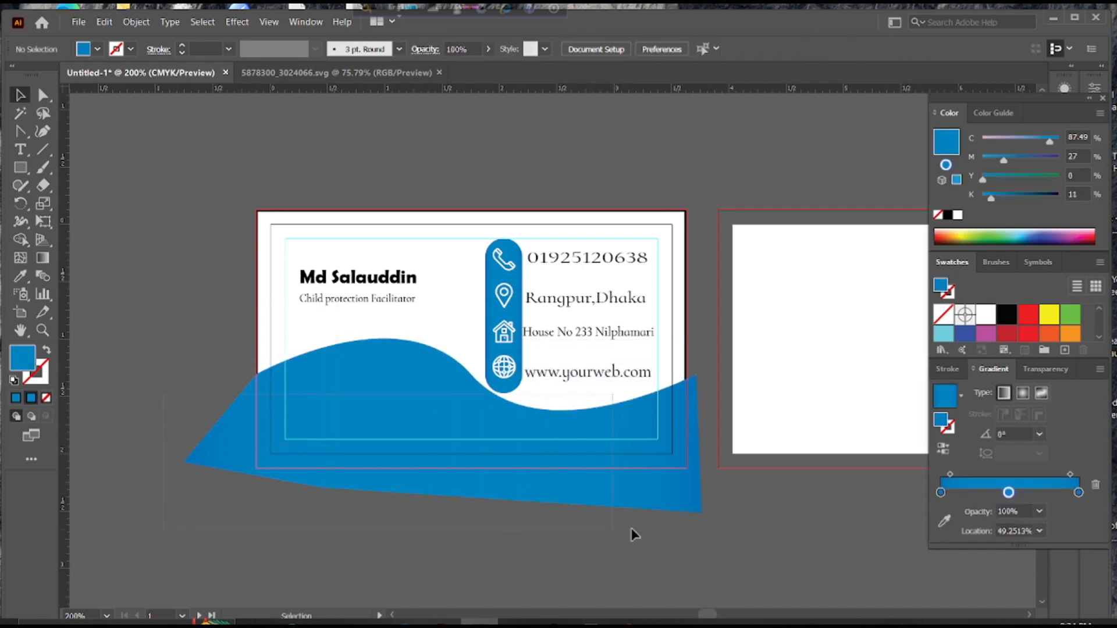
Unlock all locked objects with Object > Unlock All
drag(631, 528, 705, 532)
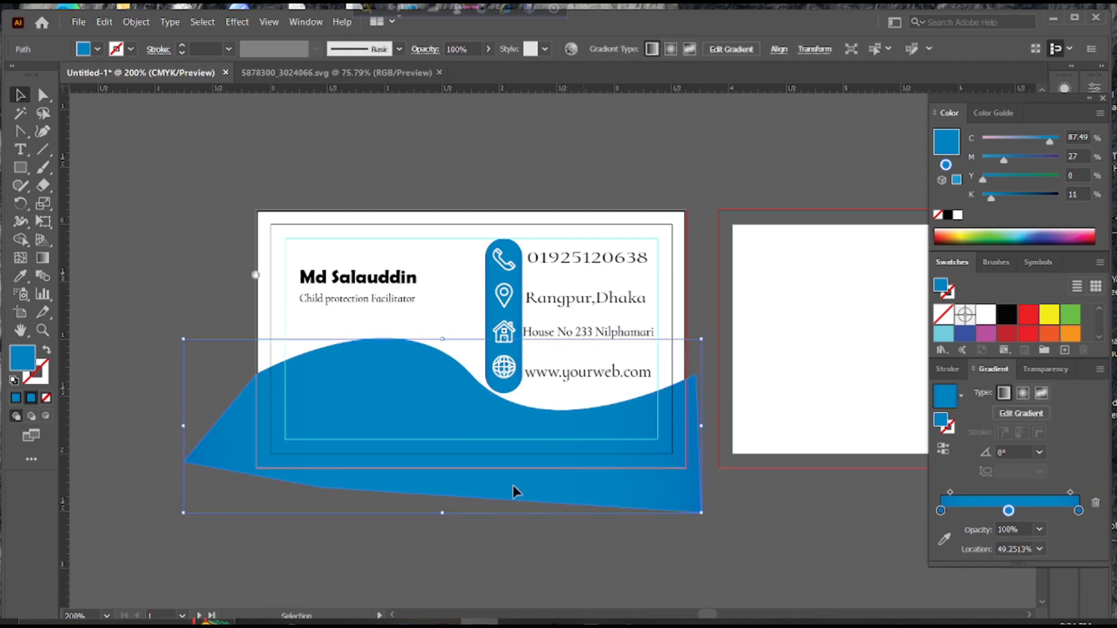
click(22, 240)
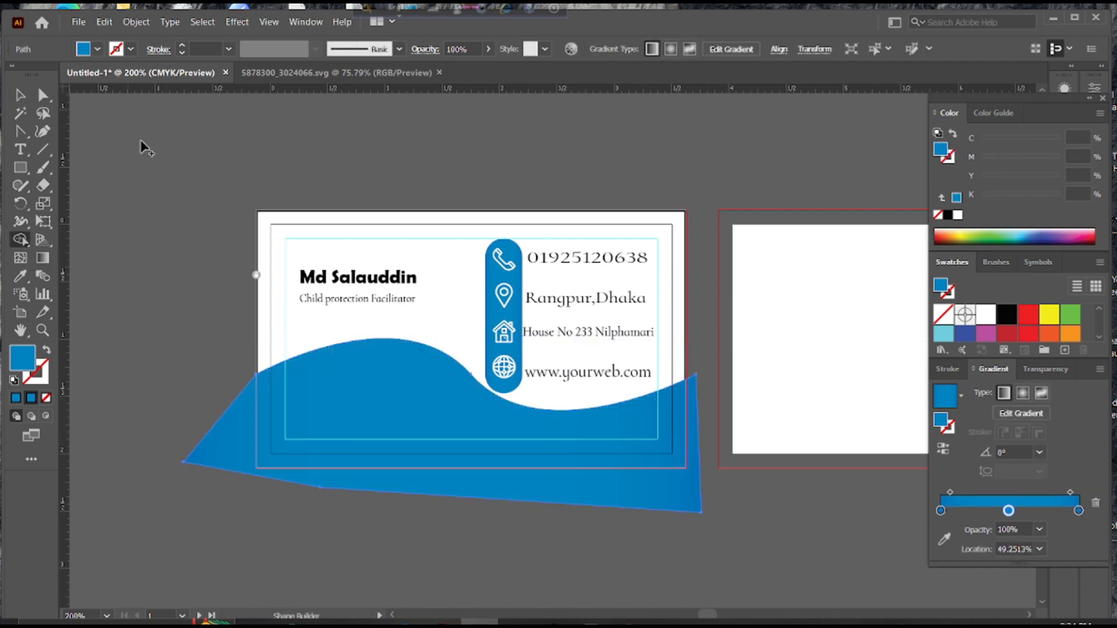
click(21, 96)
click(111, 124)
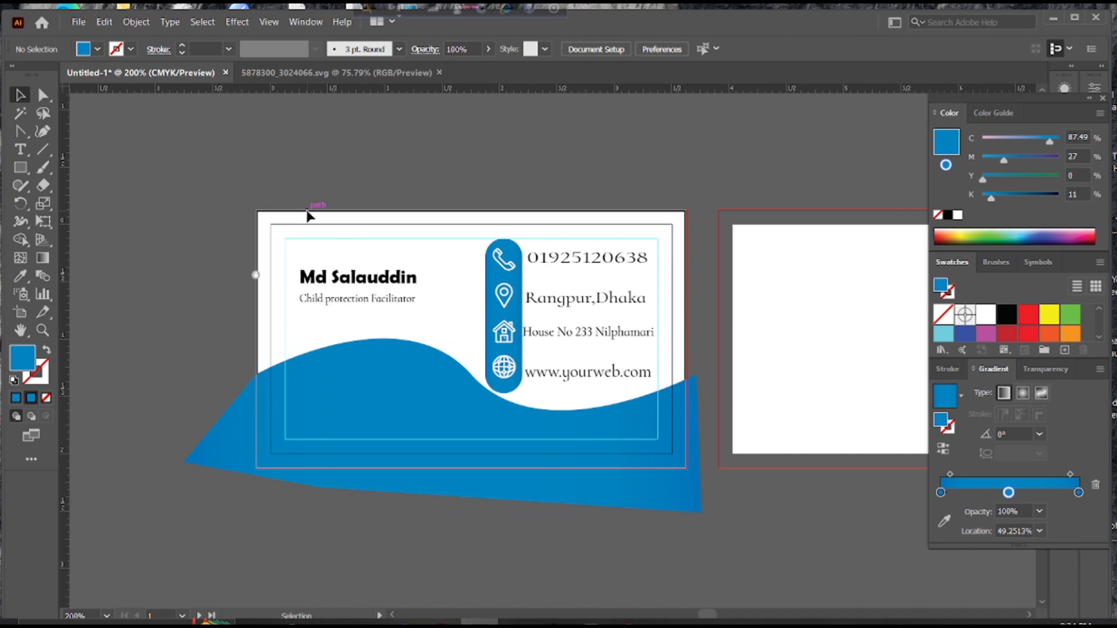
click(137, 22)
click(149, 124)
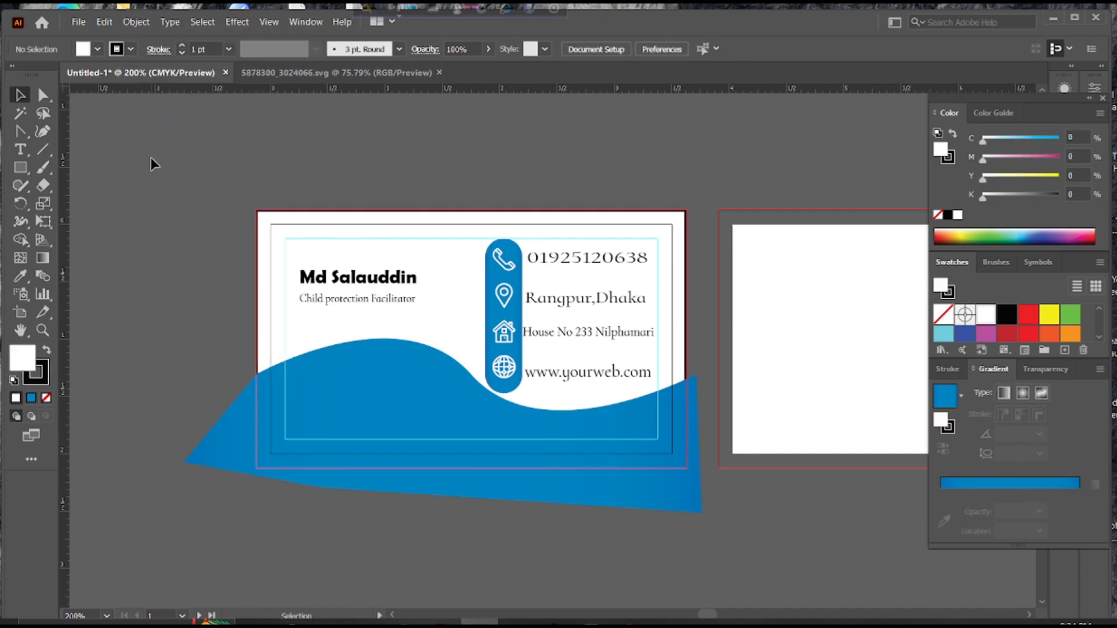
Trim away the wave's overhang outside the card with the Shape Builder
drag(320, 437, 335, 452)
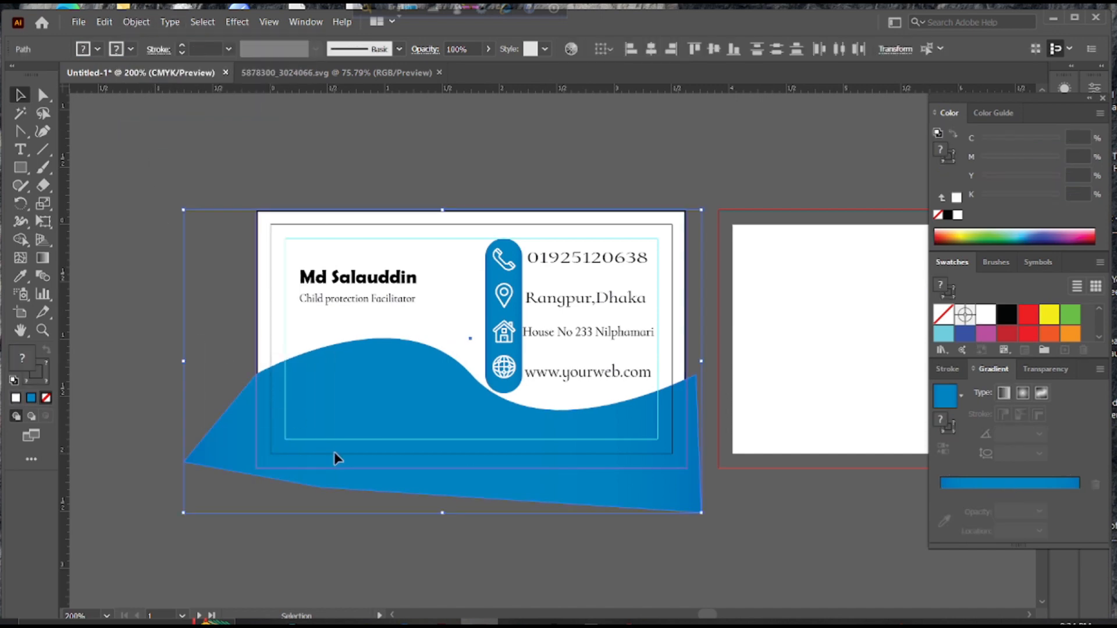
click(20, 239)
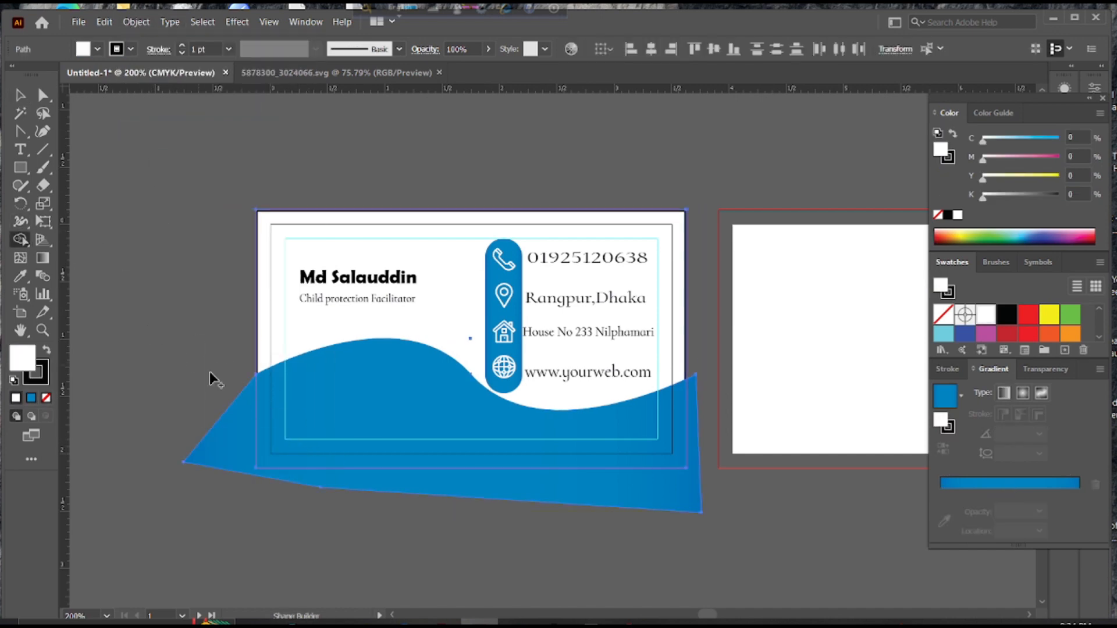
alt+click(239, 424)
click(20, 94)
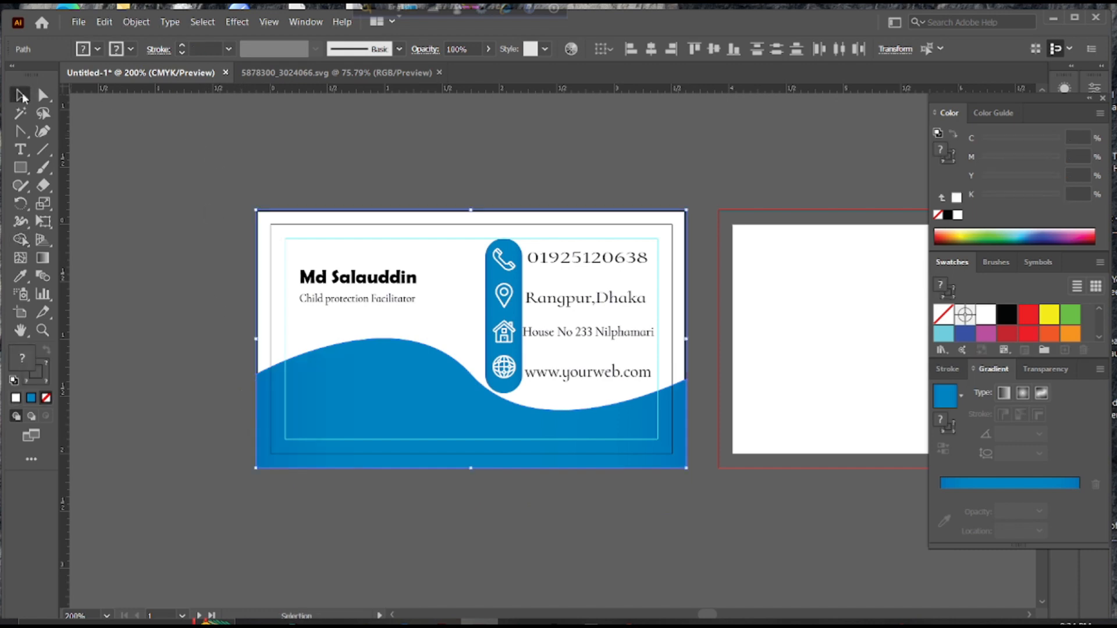
click(164, 158)
scroll(273, 352, down, 1)
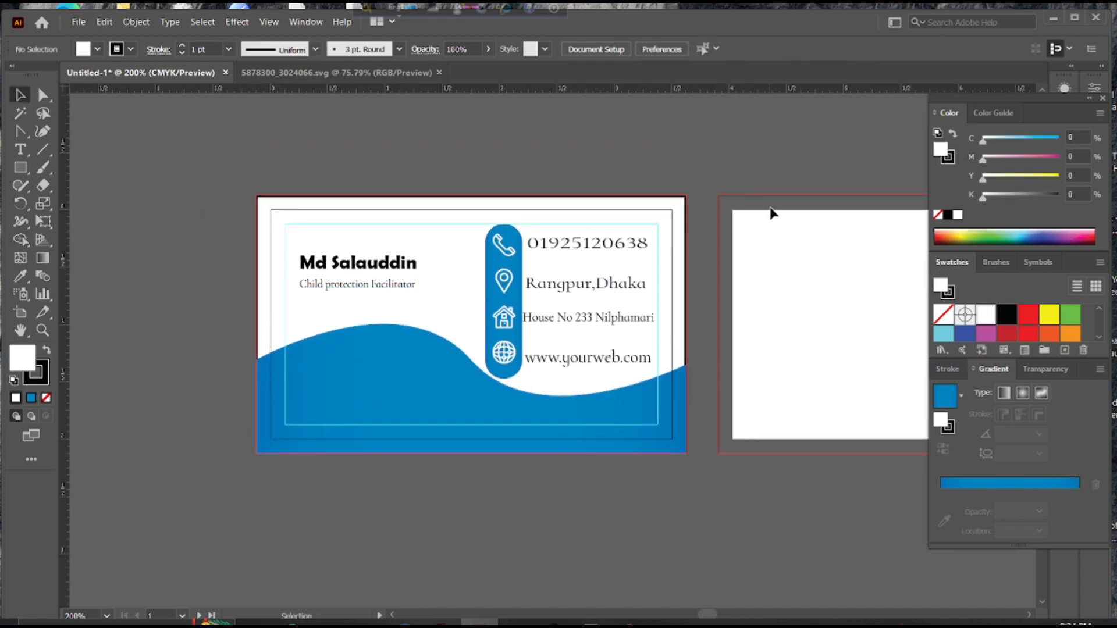
Draw a rectangle over the second artboard and offset a copy inward by -0.125 in
drag(721, 268, 444, 260)
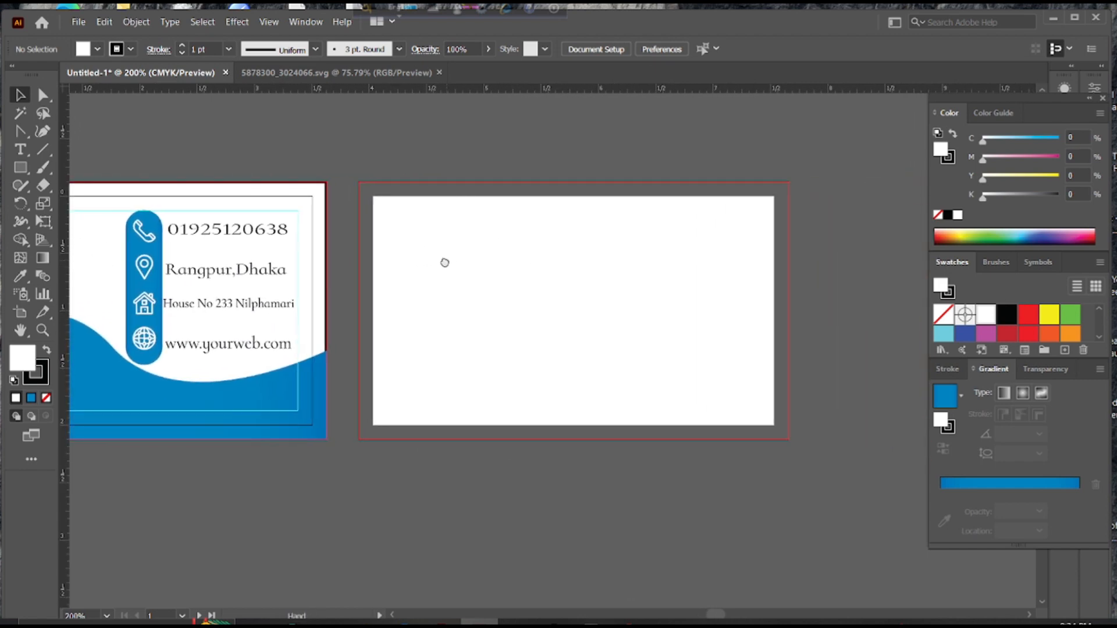
key(m)
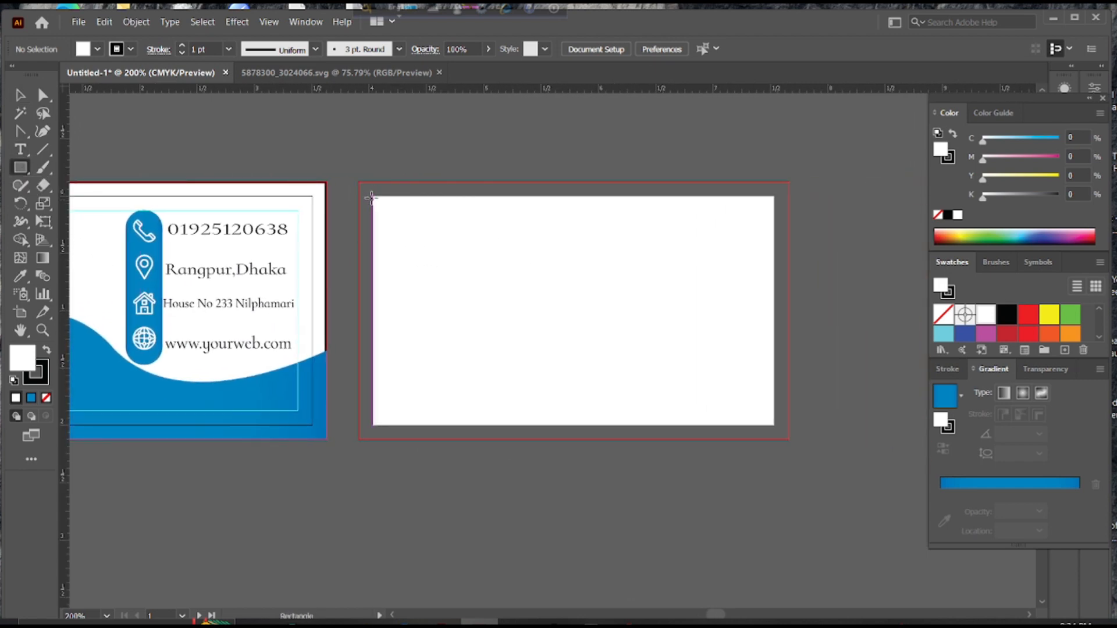
drag(373, 197, 774, 426)
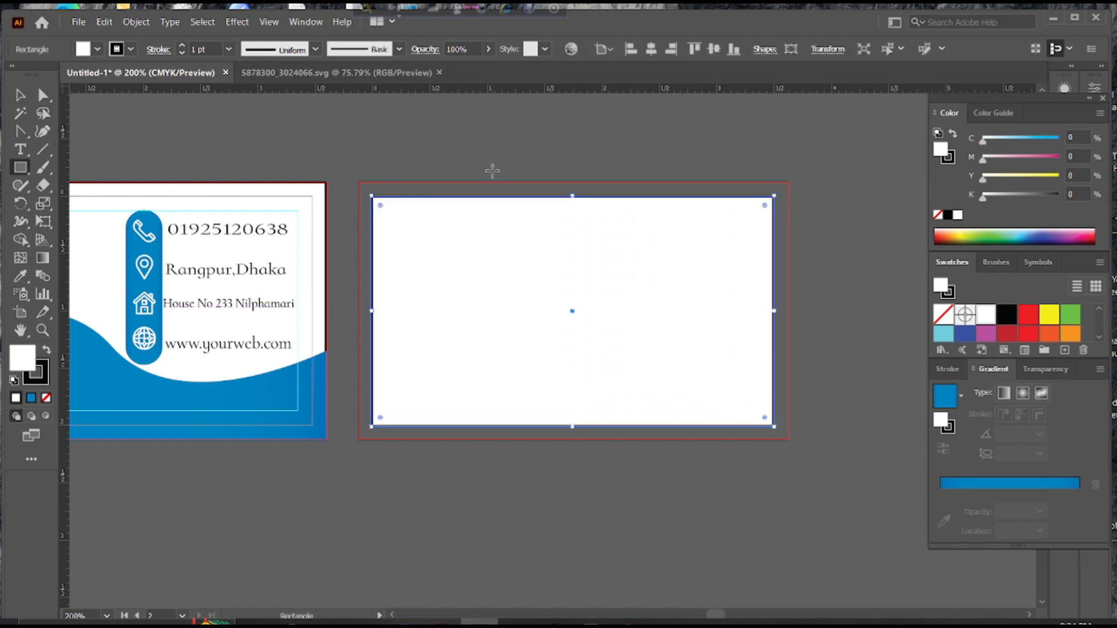
click(136, 22)
mouse_move(273, 334)
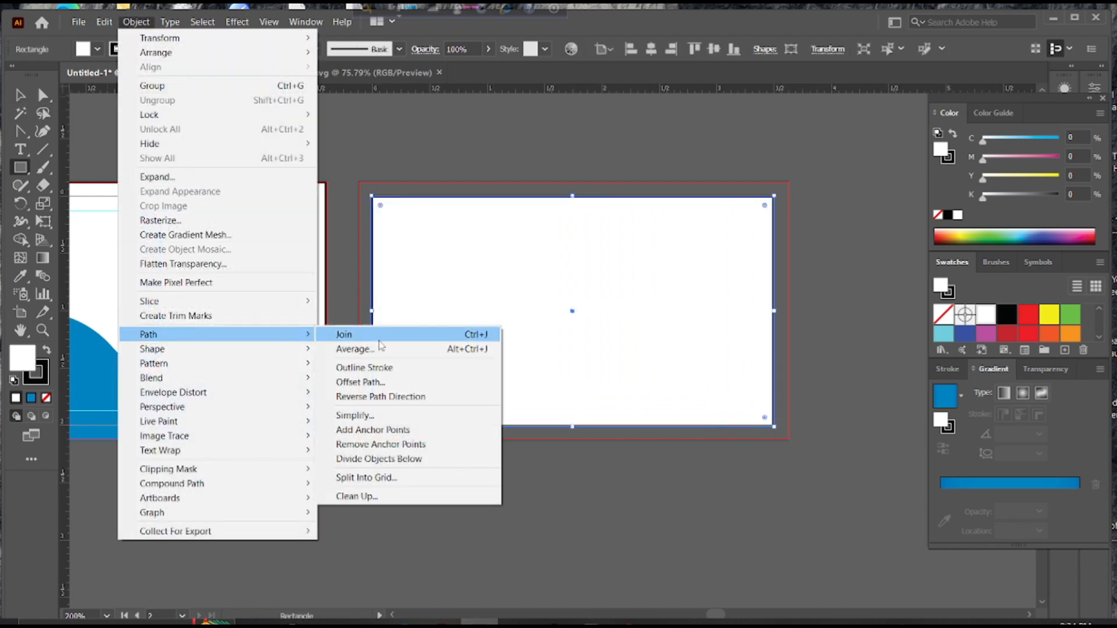
click(384, 383)
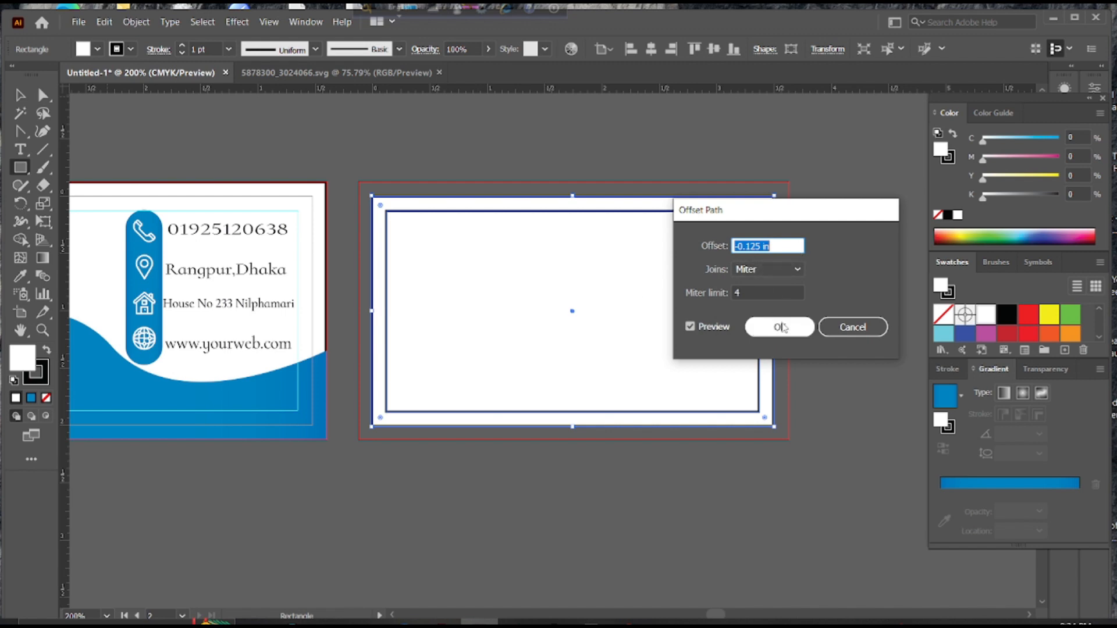
click(802, 337)
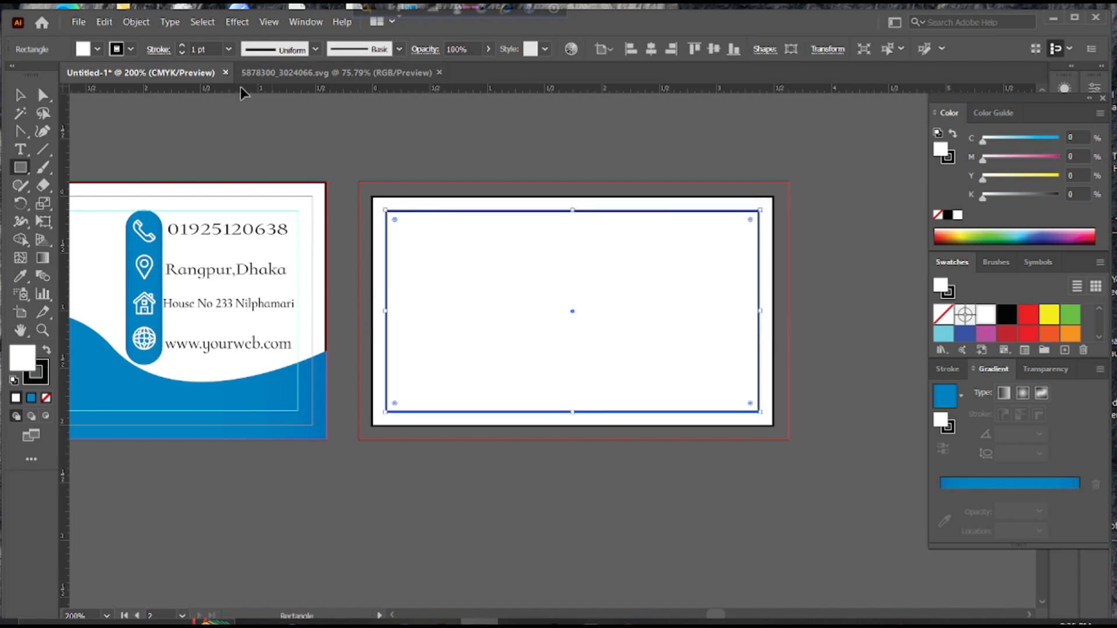
Convert the inner offset rectangle into safe-area guides
click(20, 95)
click(88, 135)
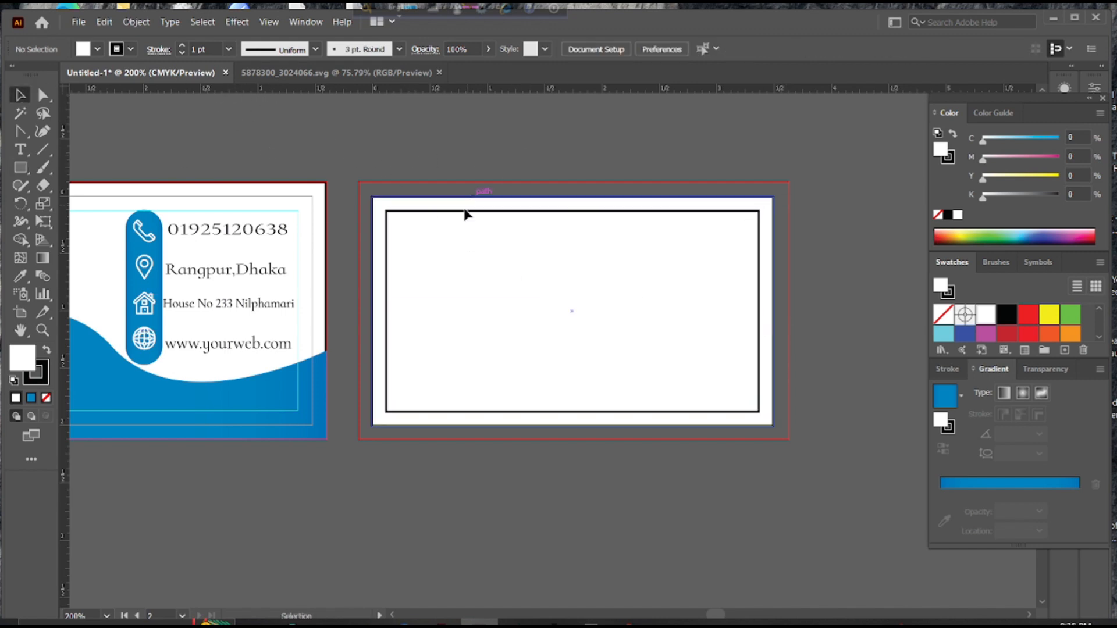
click(462, 212)
right_click(462, 212)
click(509, 416)
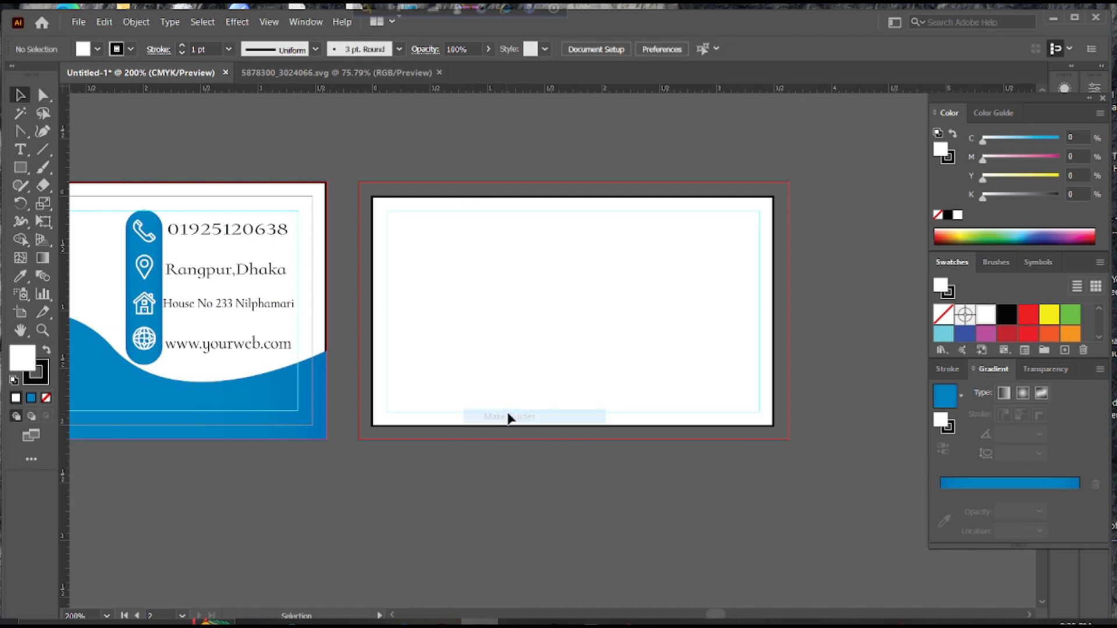
Stretch the white rectangle out to the 3.75 × 2.25 in bleed corners
click(381, 205)
drag(368, 196, 358, 182)
drag(774, 428, 788, 441)
click(580, 468)
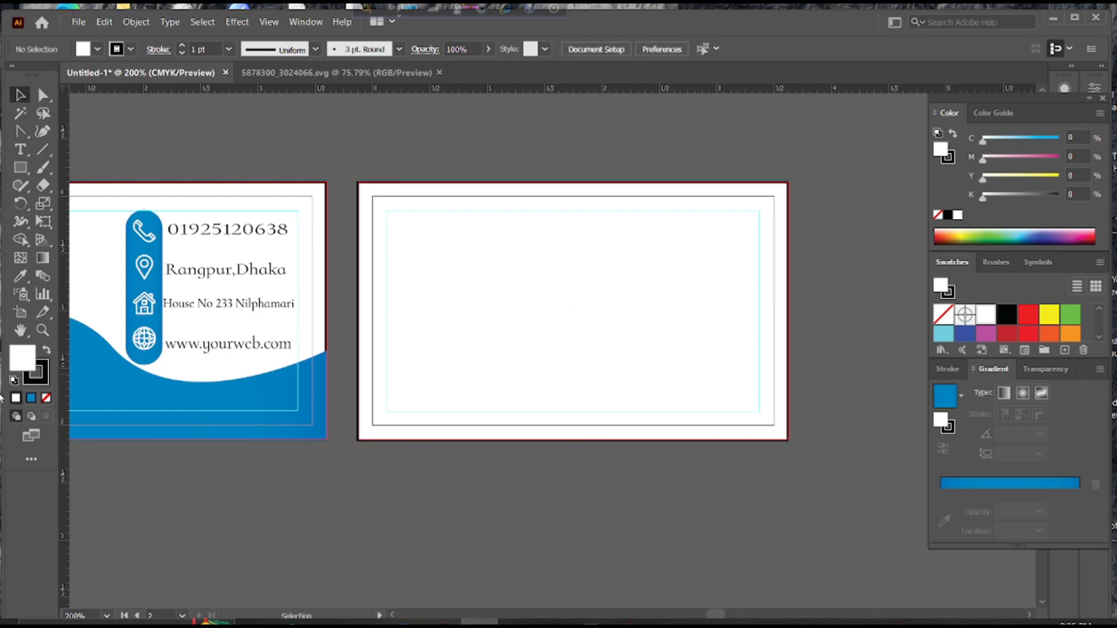
click(21, 132)
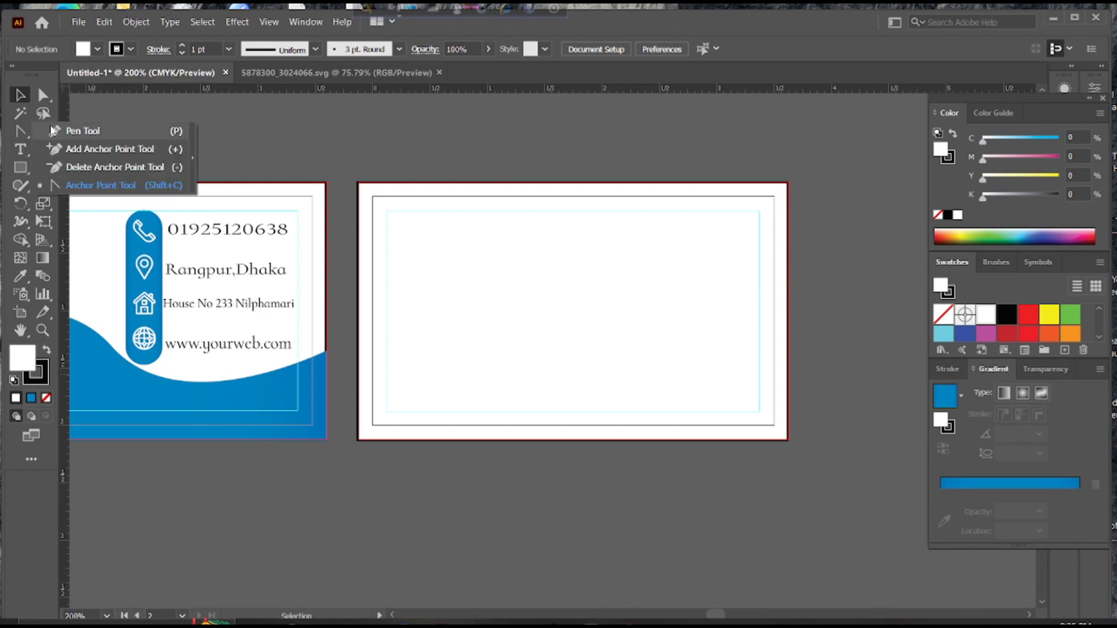
click(81, 128)
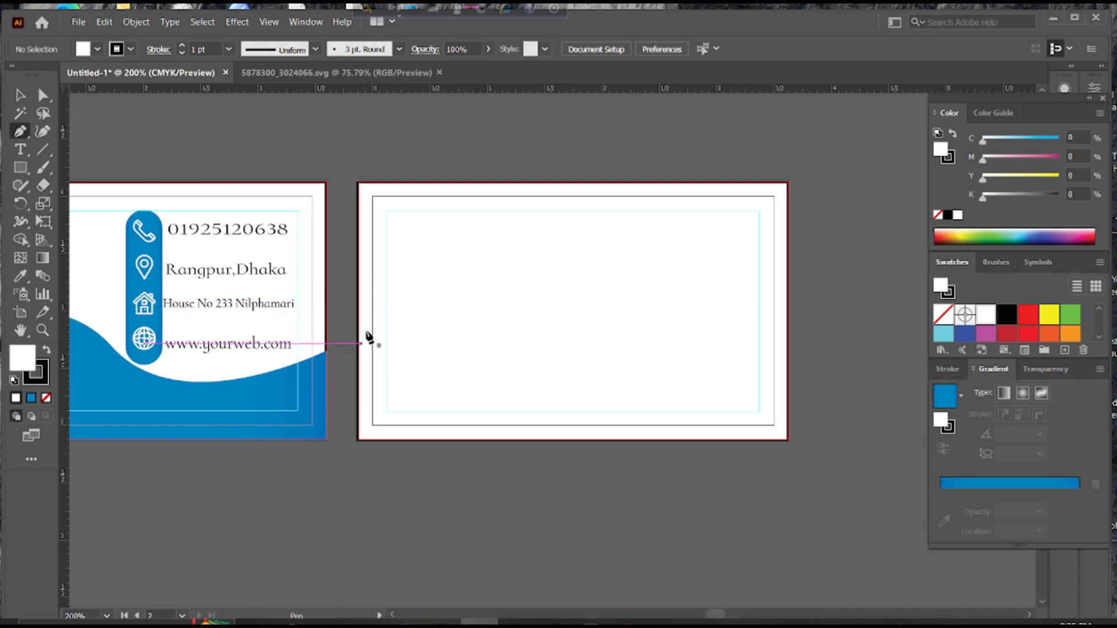
Pen-draw a closed shape from the card's middle extending past its left, right and bottom edges
click(358, 311)
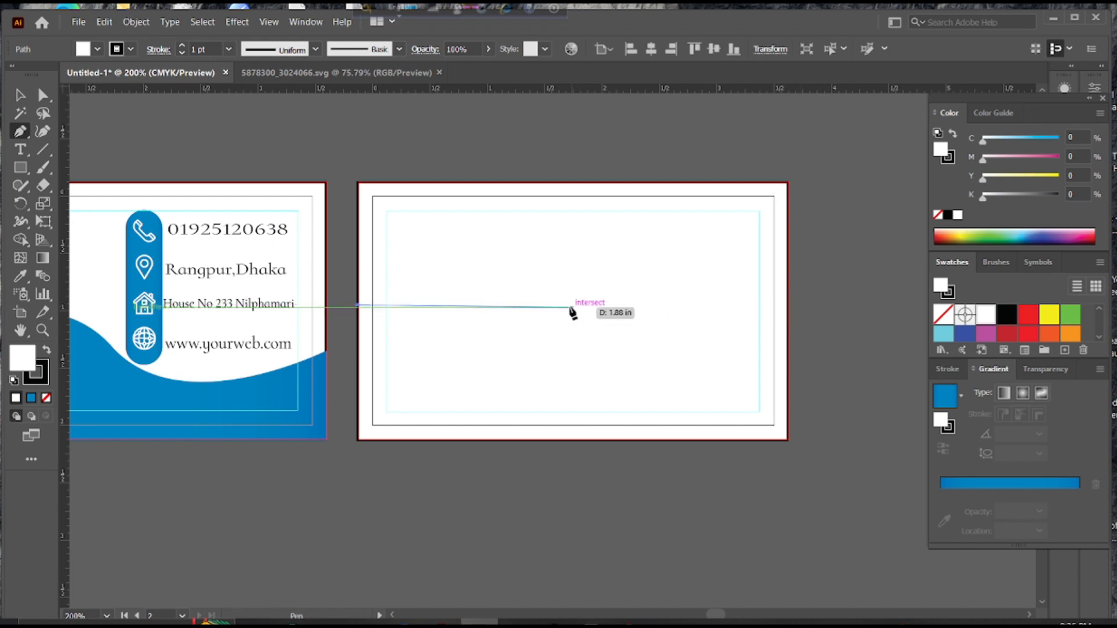
click(788, 303)
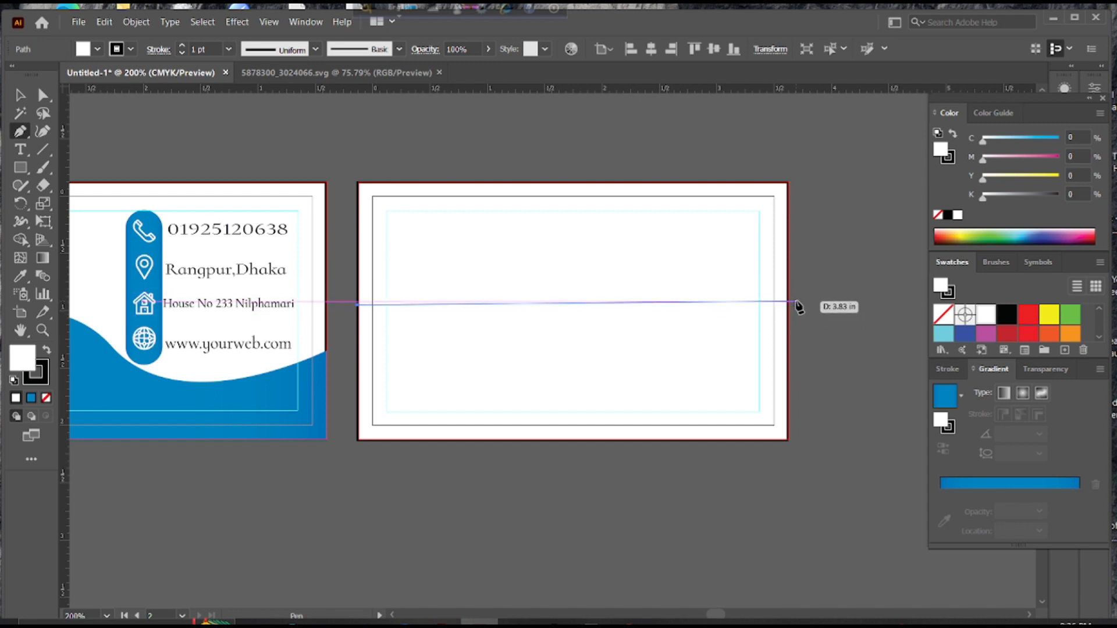
click(796, 303)
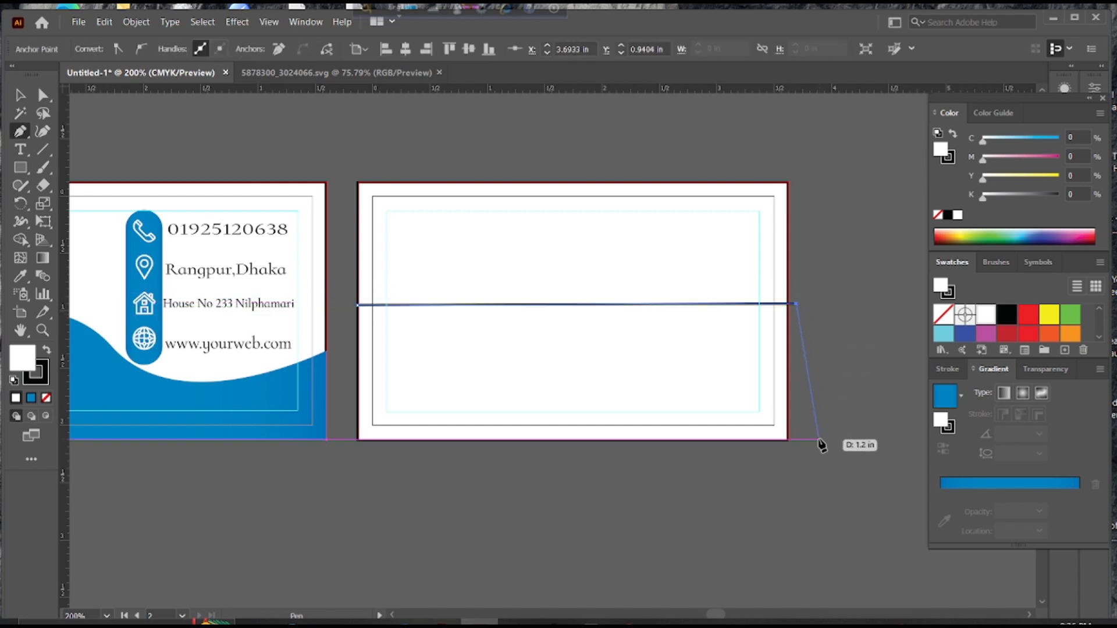
click(828, 464)
click(547, 499)
click(367, 485)
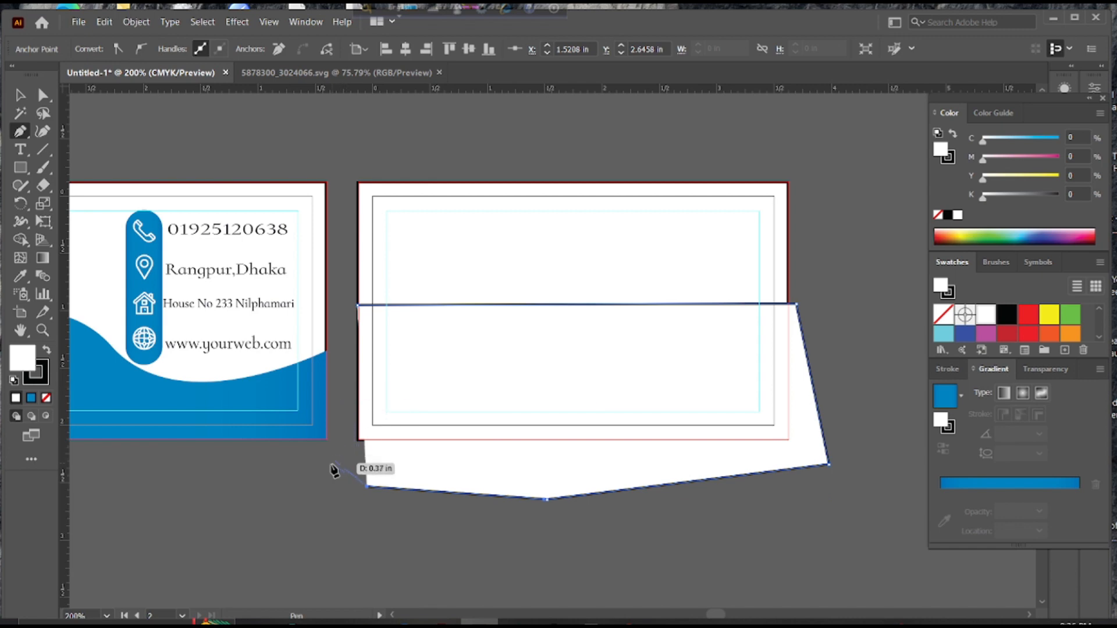
click(333, 465)
click(355, 305)
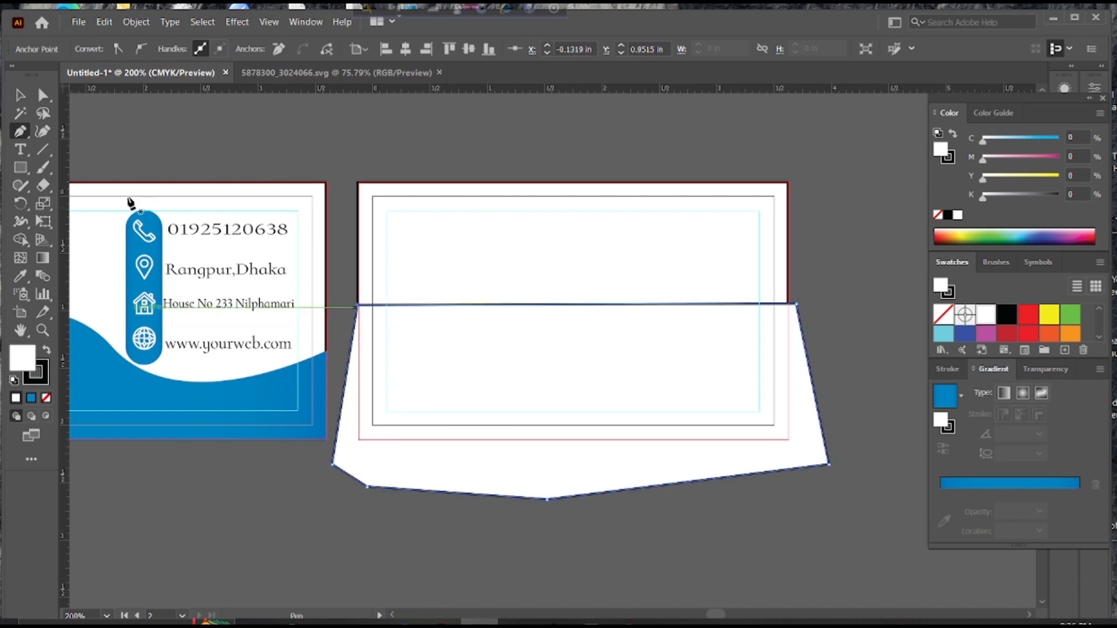
Set the new white shape's stroke to None
ctrl+click(235, 149)
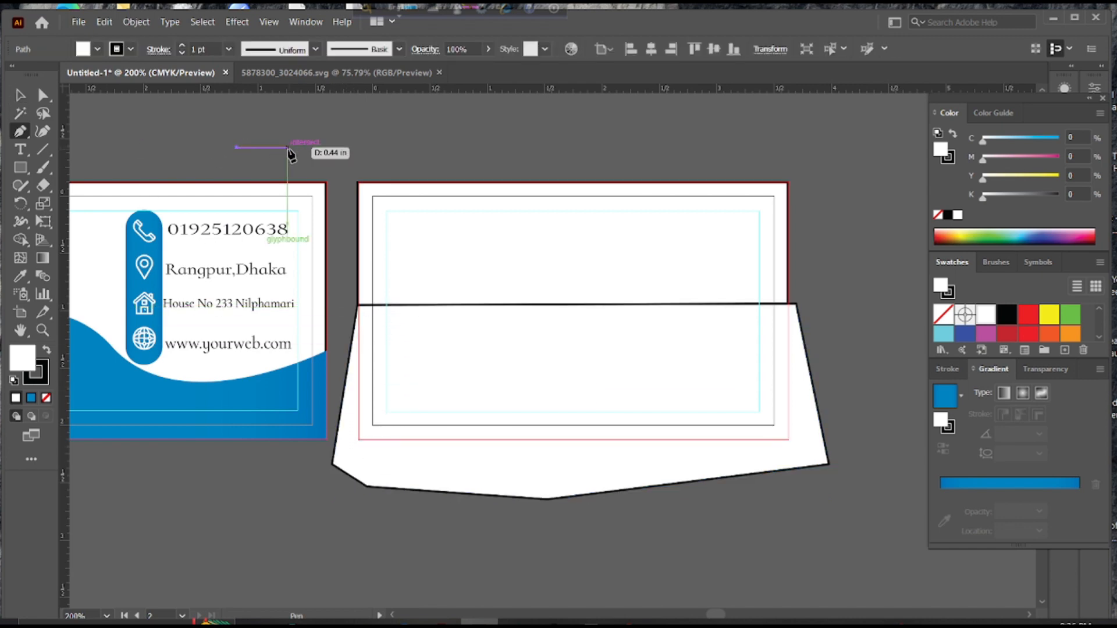
click(20, 95)
click(518, 304)
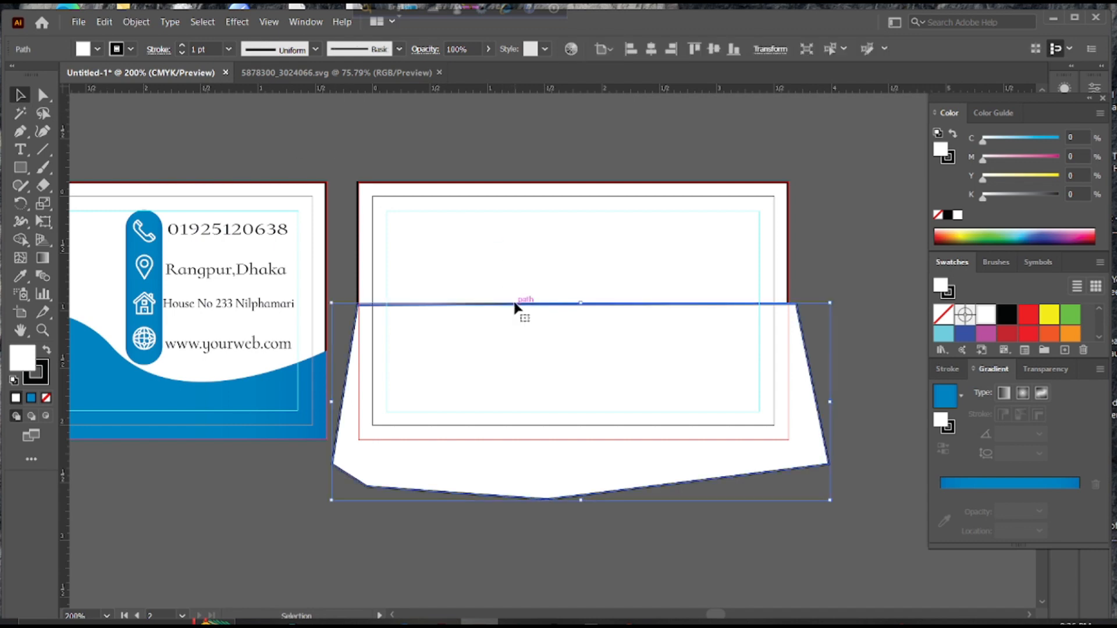
key(x)
key(slash)
click(486, 156)
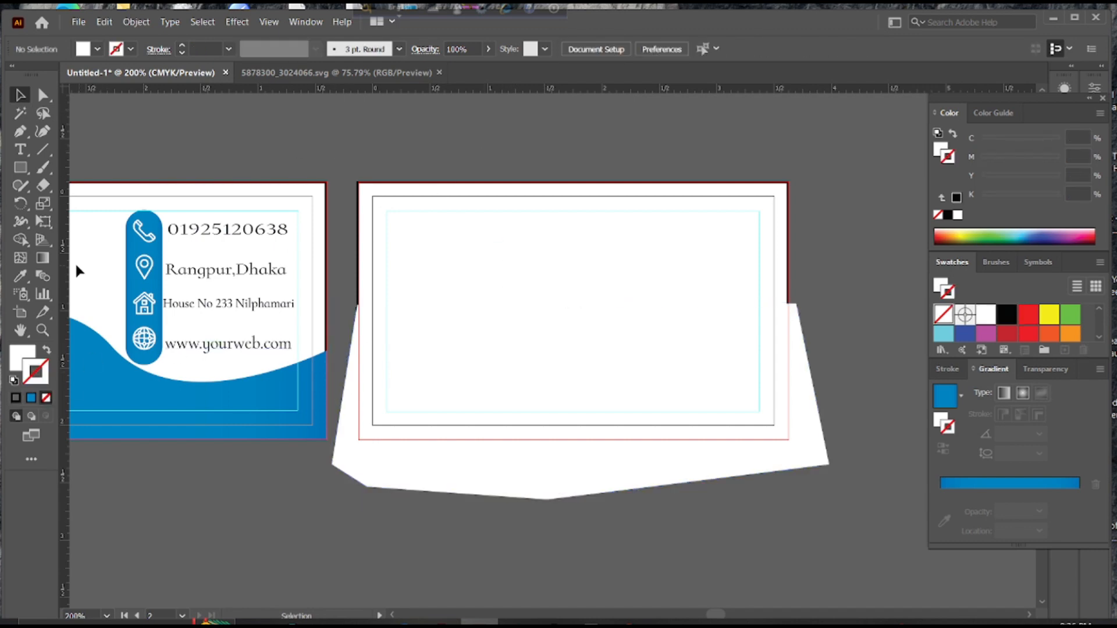
click(20, 277)
Fill the lower shape with the front card's blue using the Eyedropper
click(195, 393)
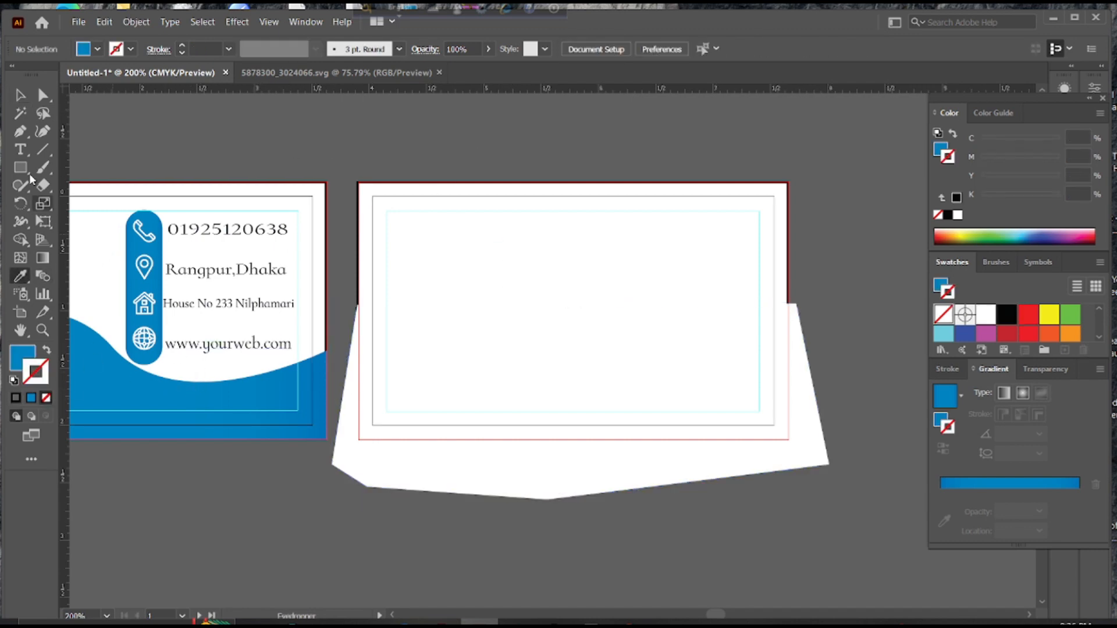
click(21, 95)
click(367, 487)
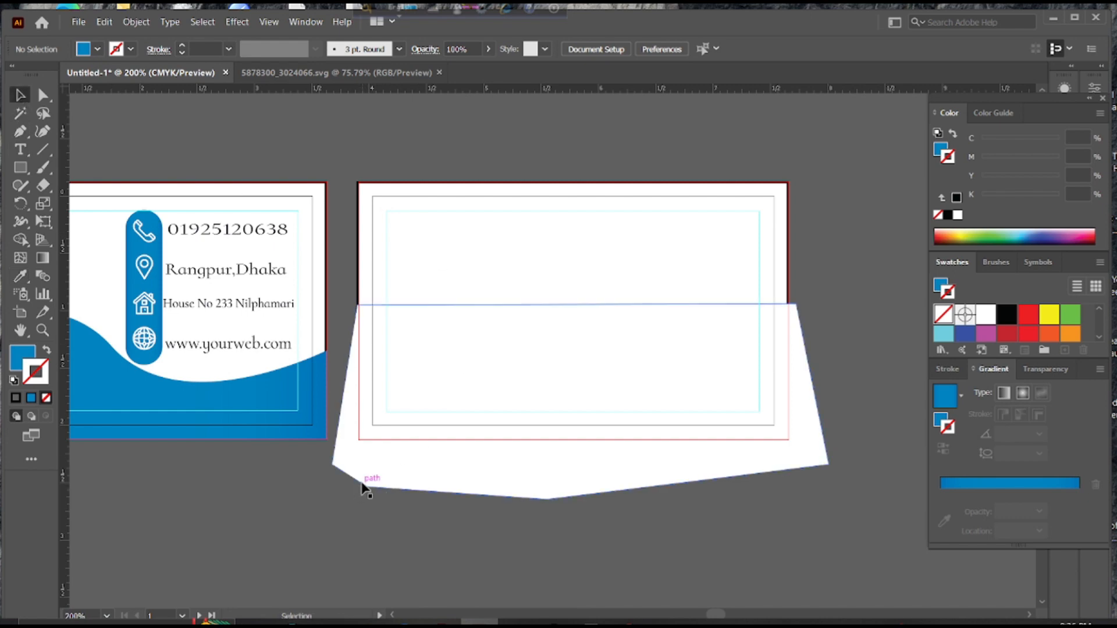
click(20, 277)
click(114, 381)
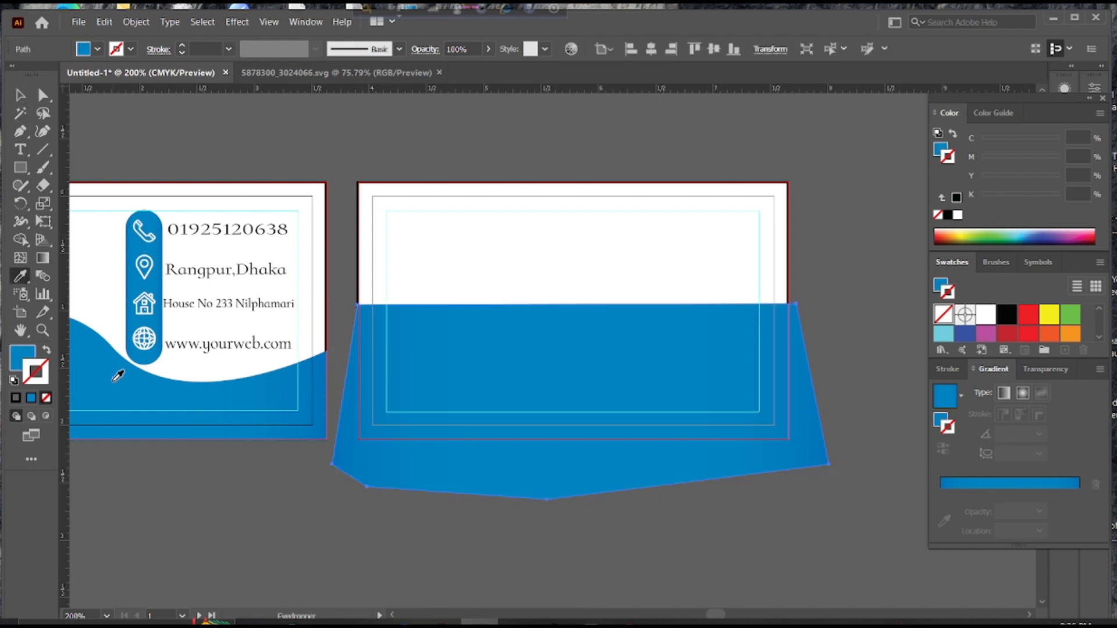
Curve the shape's top edge downward and raise the shape about 0.13 in
click(42, 131)
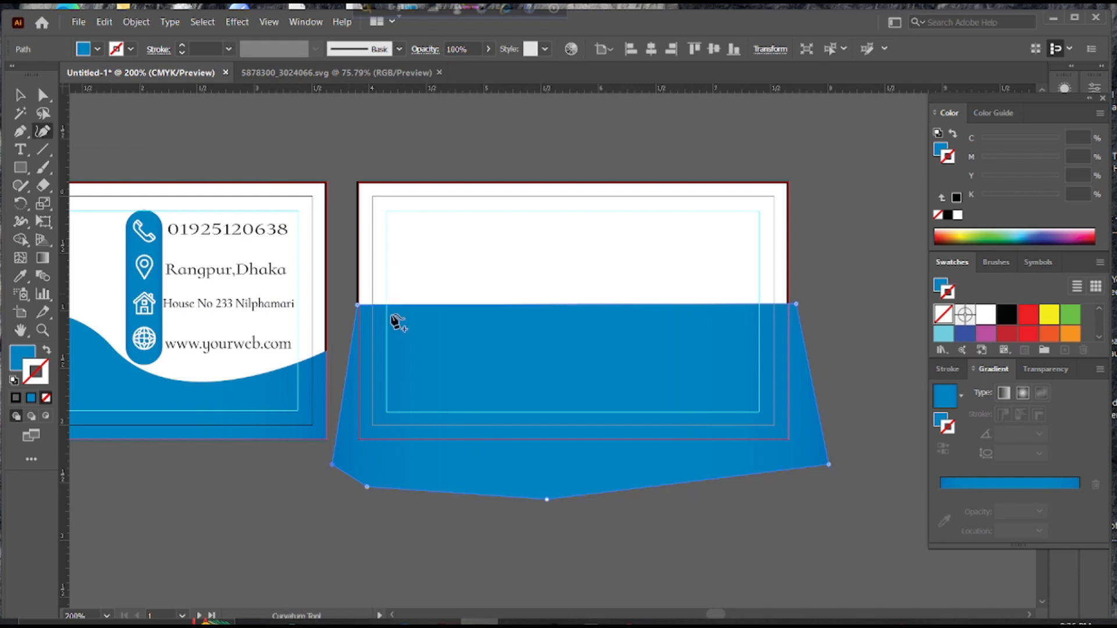
drag(561, 305, 564, 353)
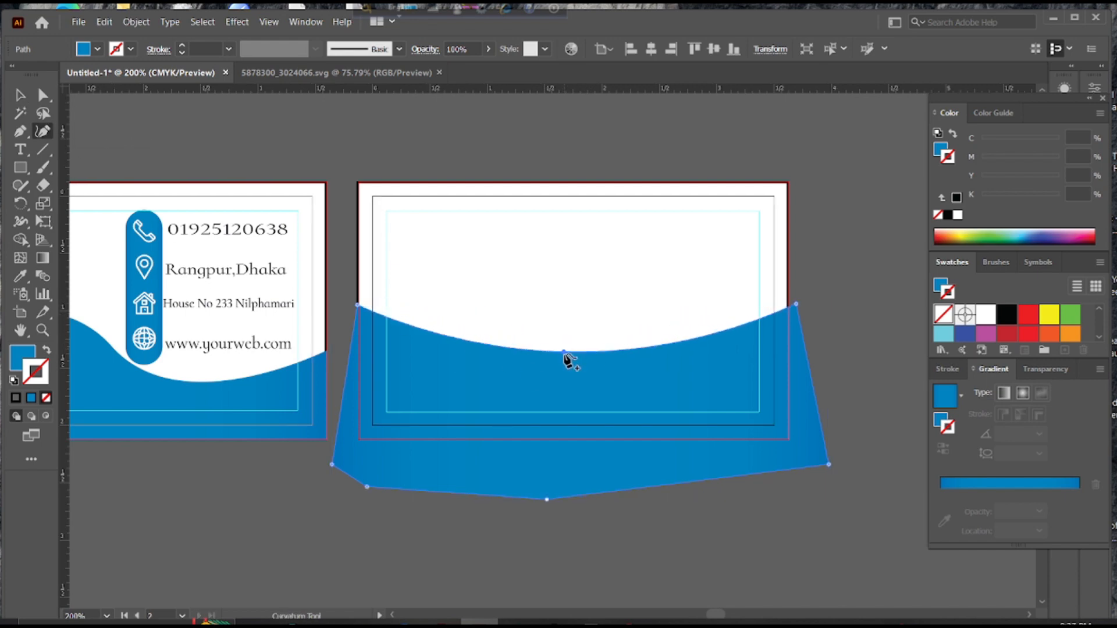
key(v)
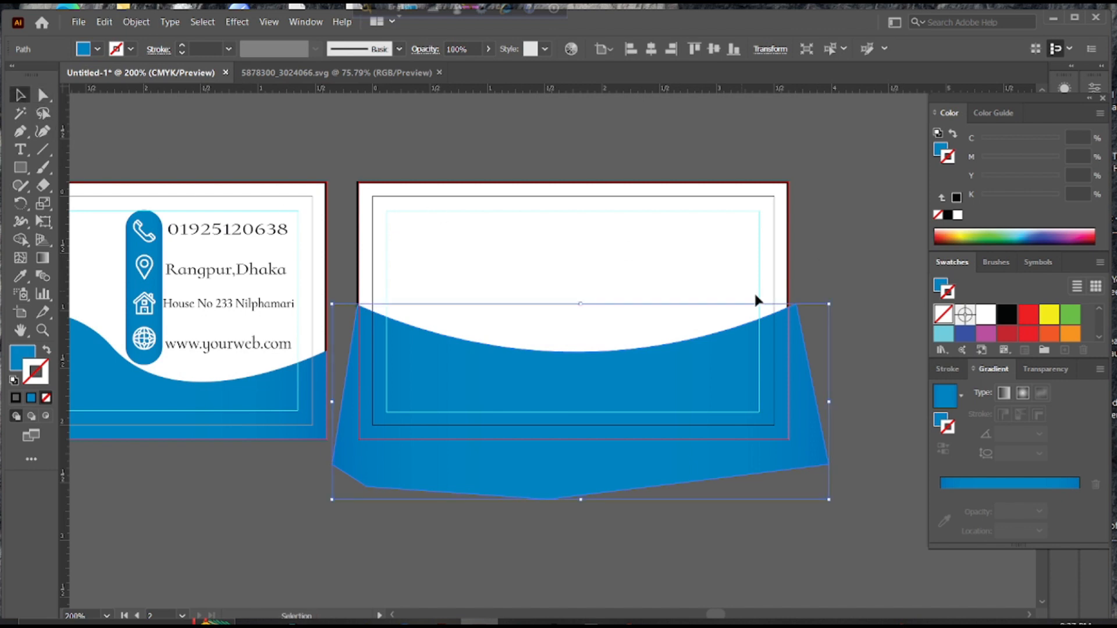
drag(797, 306, 793, 289)
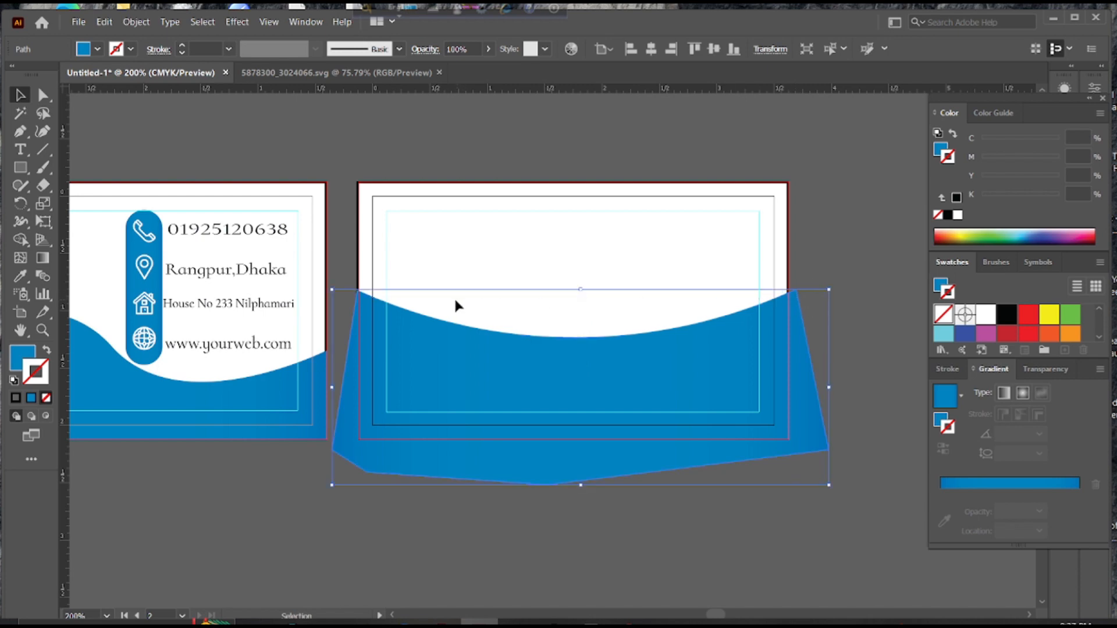
click(604, 180)
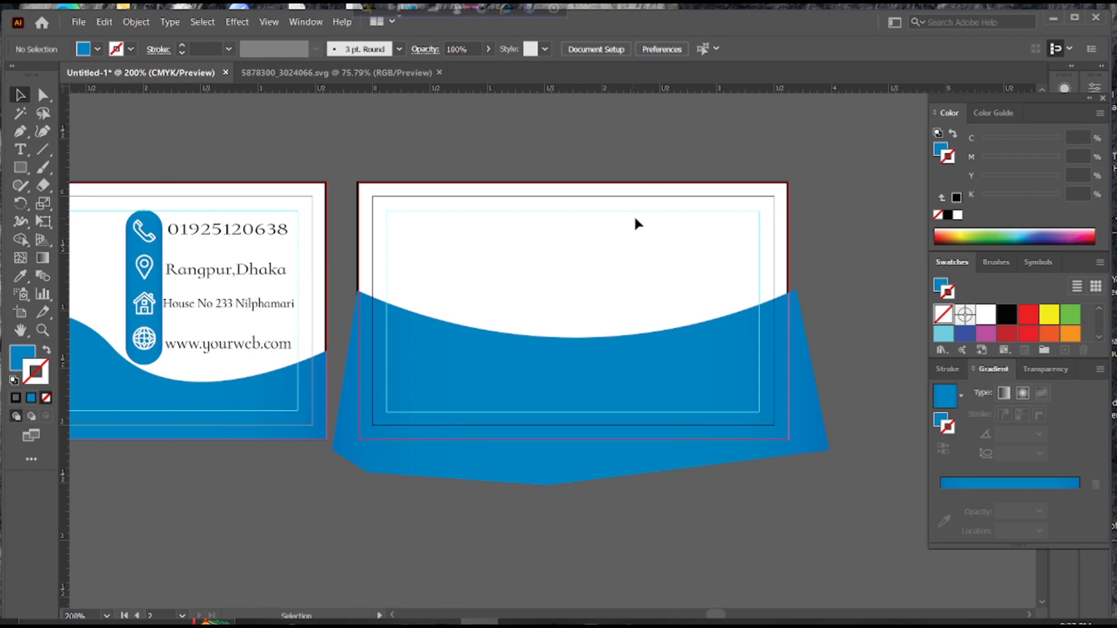
drag(777, 214, 298, 260)
Type a lowercase 'm' and enlarge it to about 175 pt
click(20, 151)
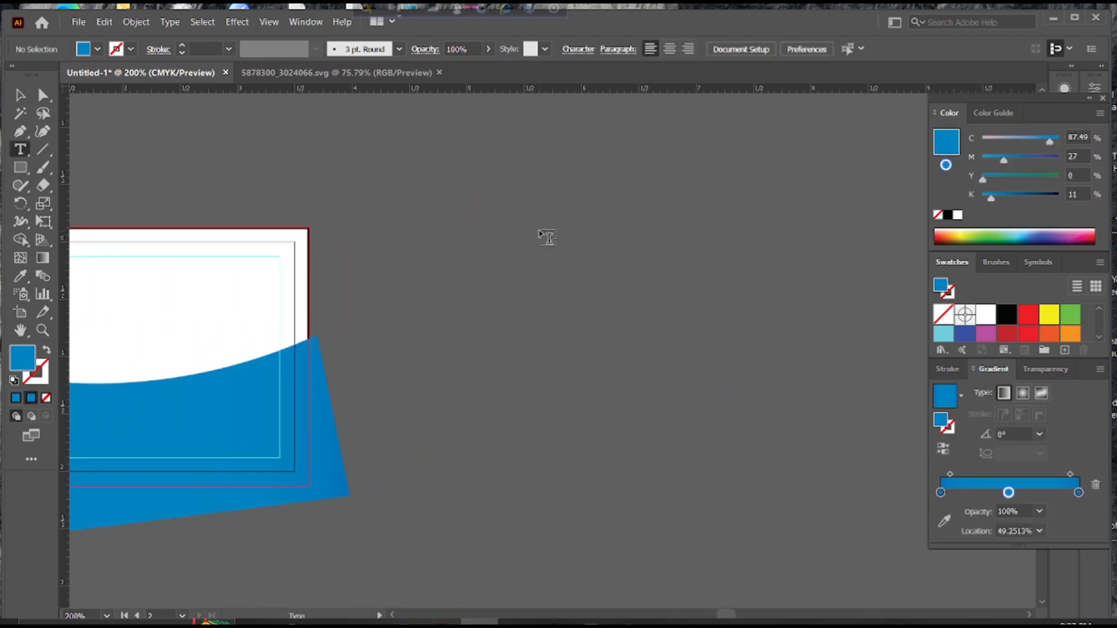
click(530, 271)
text(m)
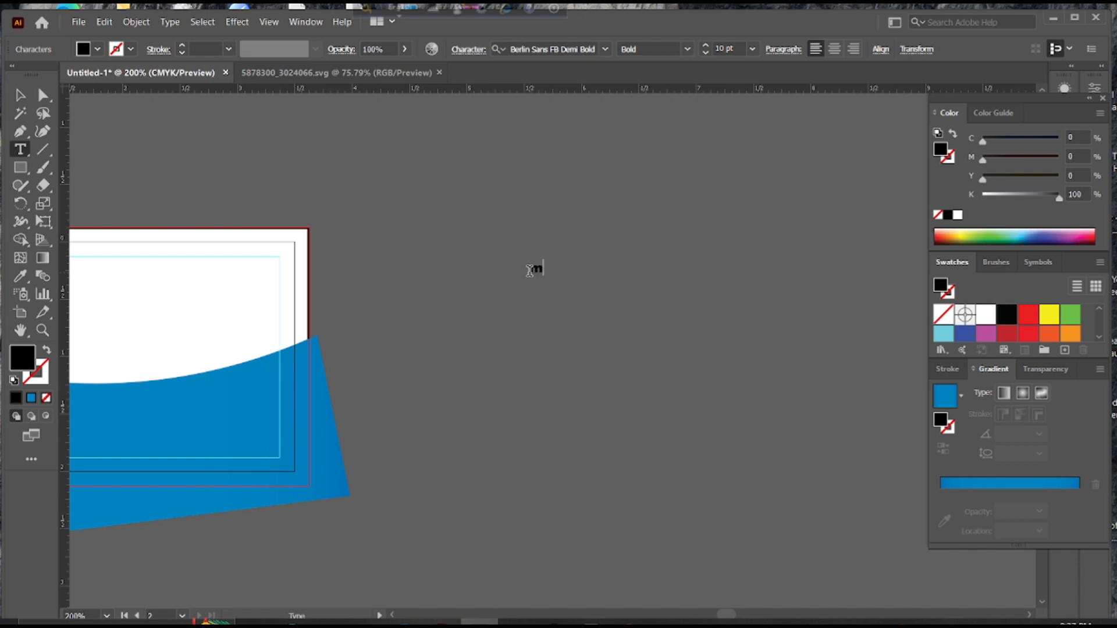
click(19, 95)
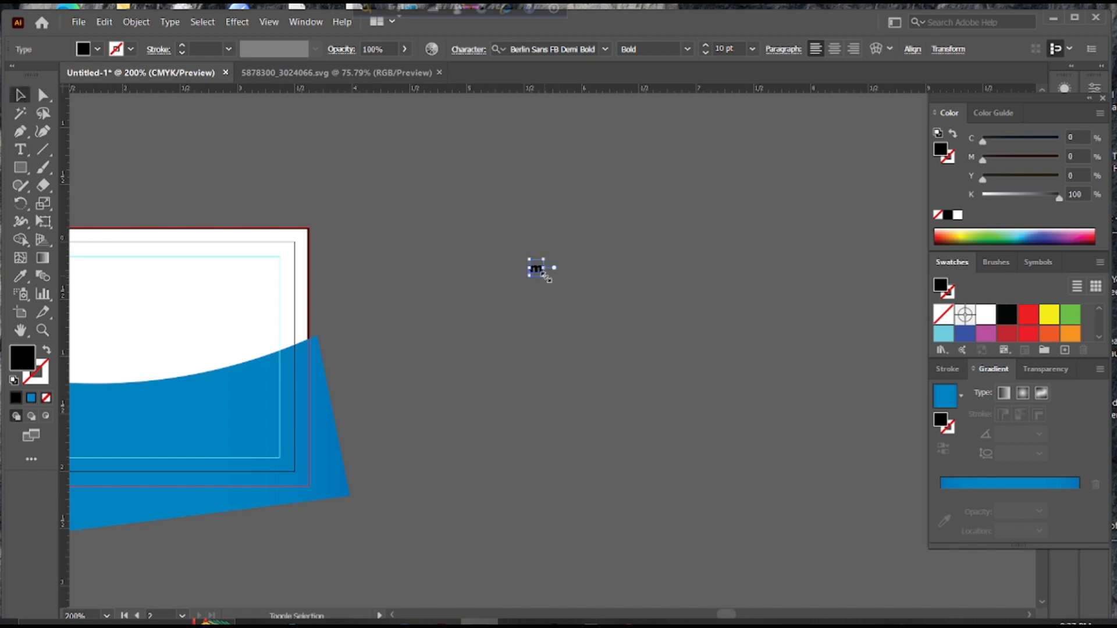
drag(546, 277, 701, 410)
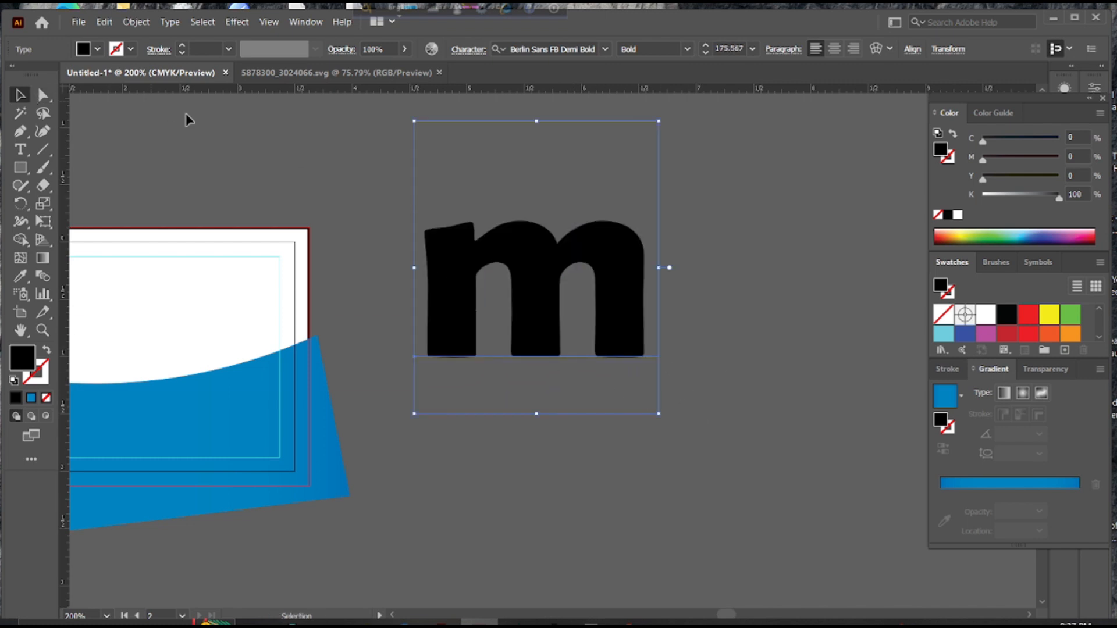
click(296, 200)
Expand the 'm' into outlines, ungroup it, and move it up and right
click(487, 254)
click(327, 169)
click(635, 317)
click(136, 22)
click(142, 178)
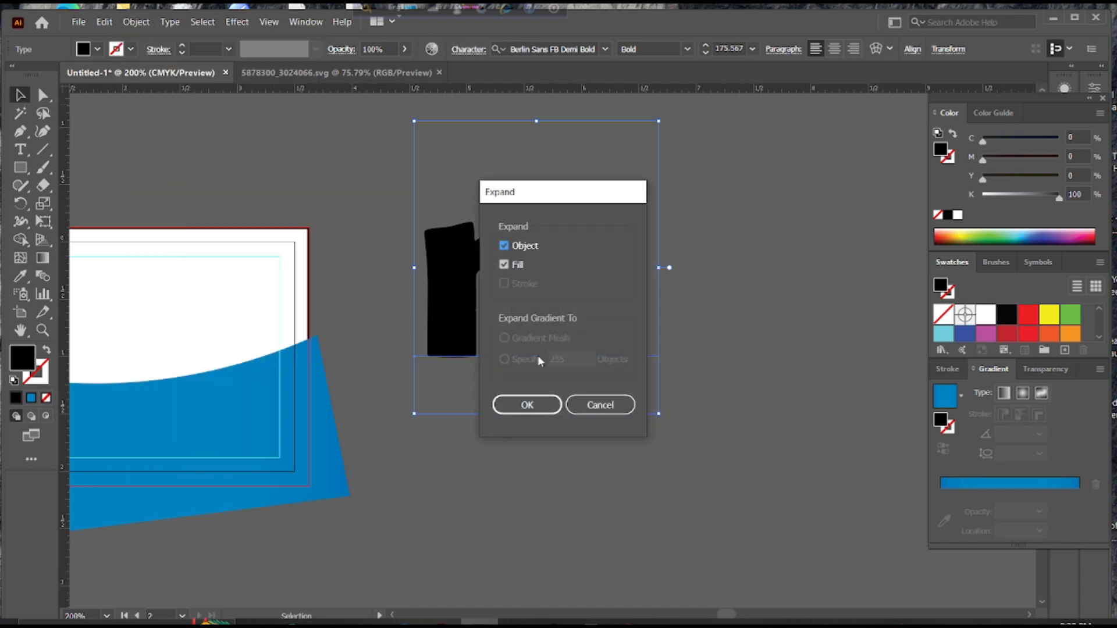
click(528, 403)
right_click(511, 249)
click(523, 356)
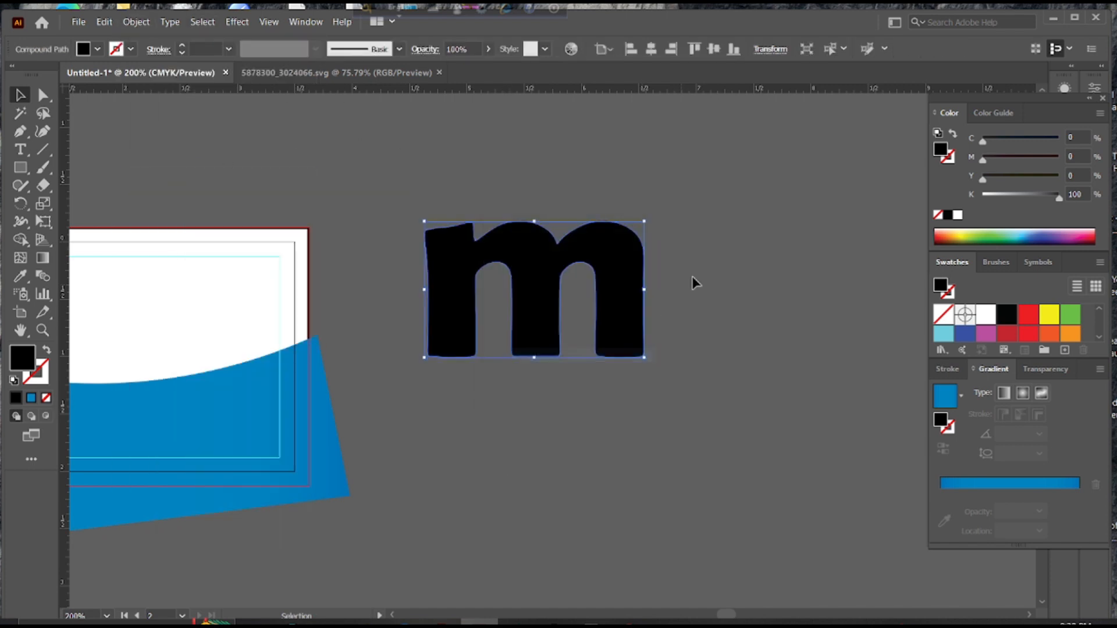
click(692, 282)
drag(625, 232, 716, 215)
click(230, 200)
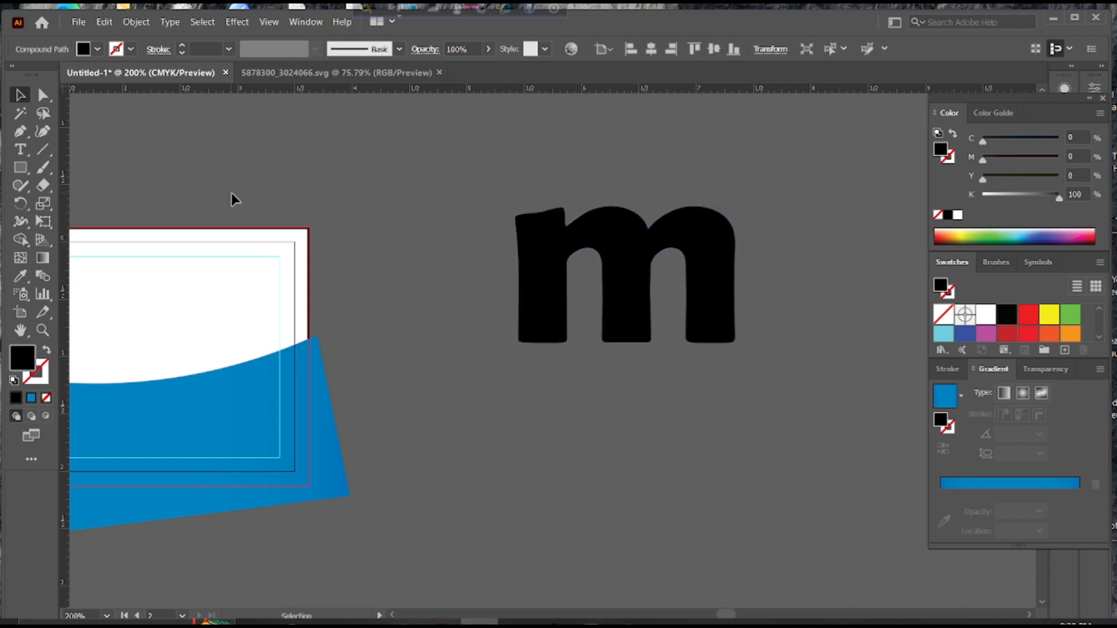
click(18, 169)
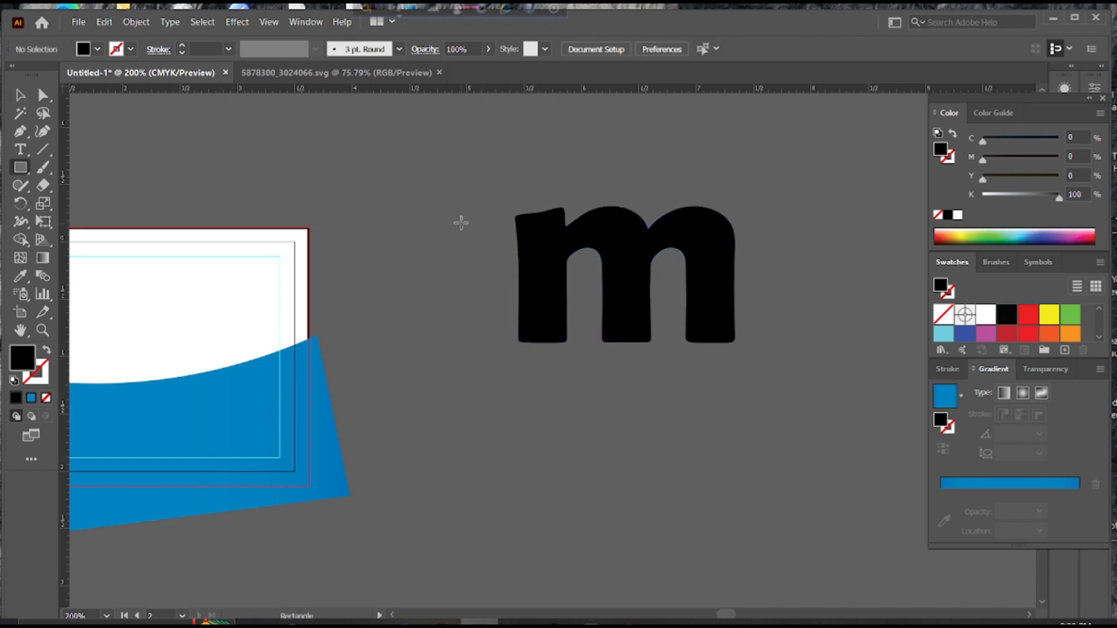
Draw a thin black bar across the m's top and repeat copies downward with Ctrl+D
drag(461, 222, 786, 233)
click(21, 96)
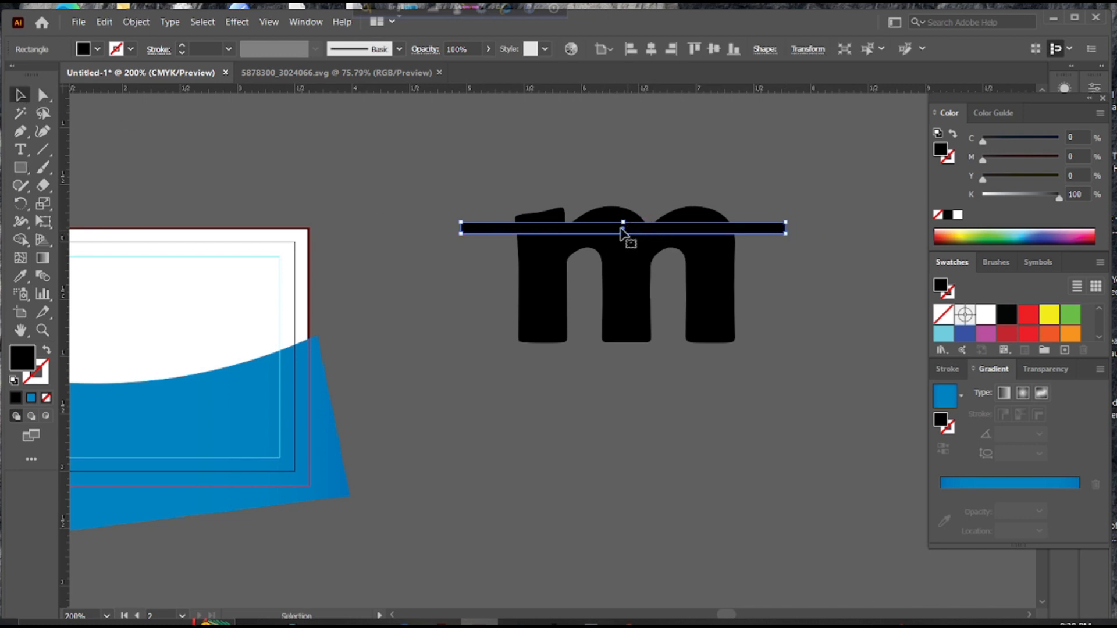
drag(622, 232, 623, 247)
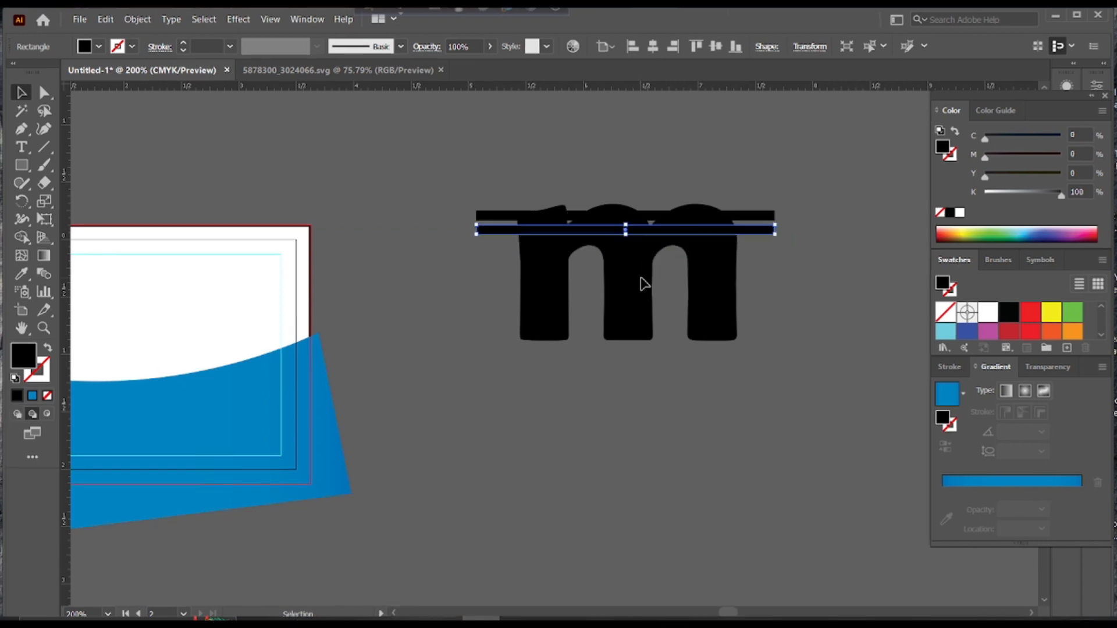
key(ctrl+d)
key(ctrl+d)
key(ctrl+d)
key(ctrl+d)
key(ctrl+d)
key(ctrl+d)
key(ctrl+d)
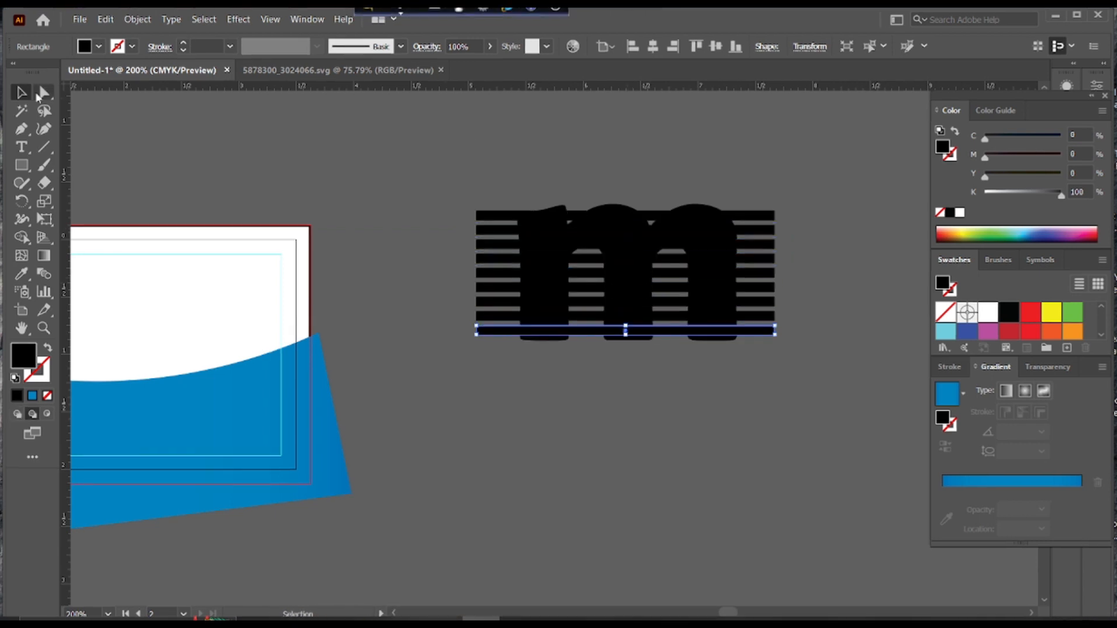
click(217, 156)
drag(730, 369, 785, 370)
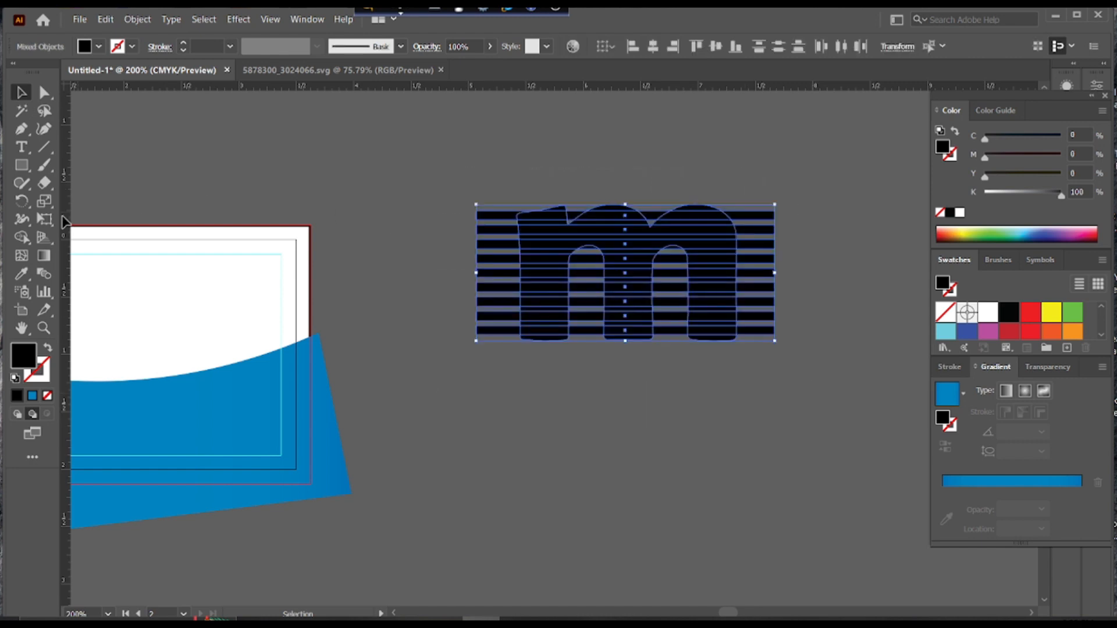
click(21, 237)
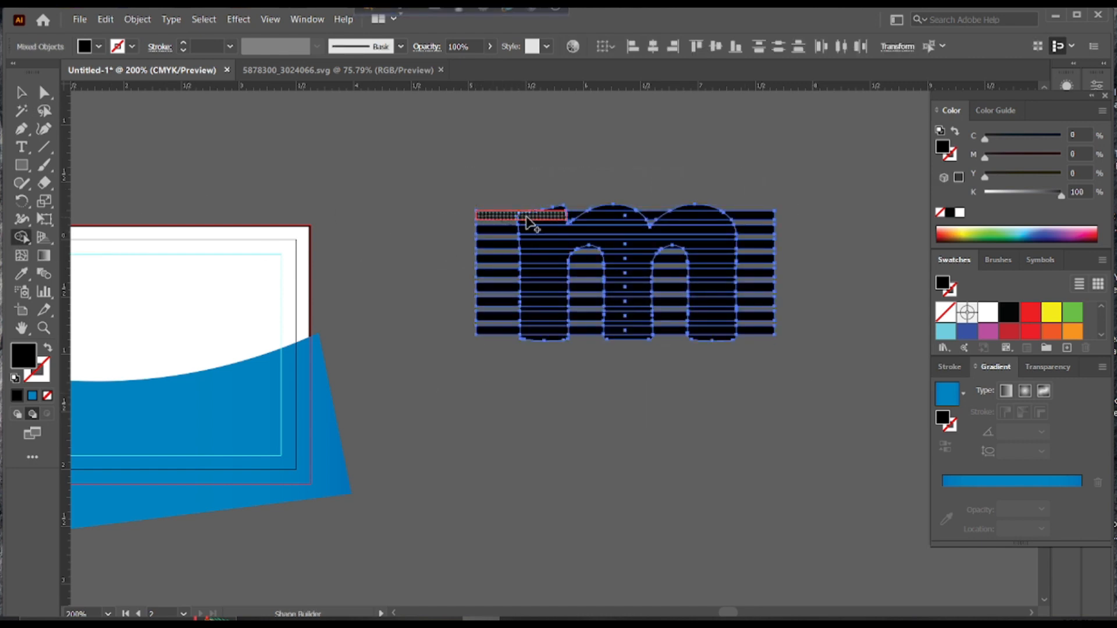
Merge the top five stripe rows across the 'm' with the Shape Builder
drag(526, 218, 768, 216)
drag(499, 232, 737, 233)
drag(488, 248, 738, 245)
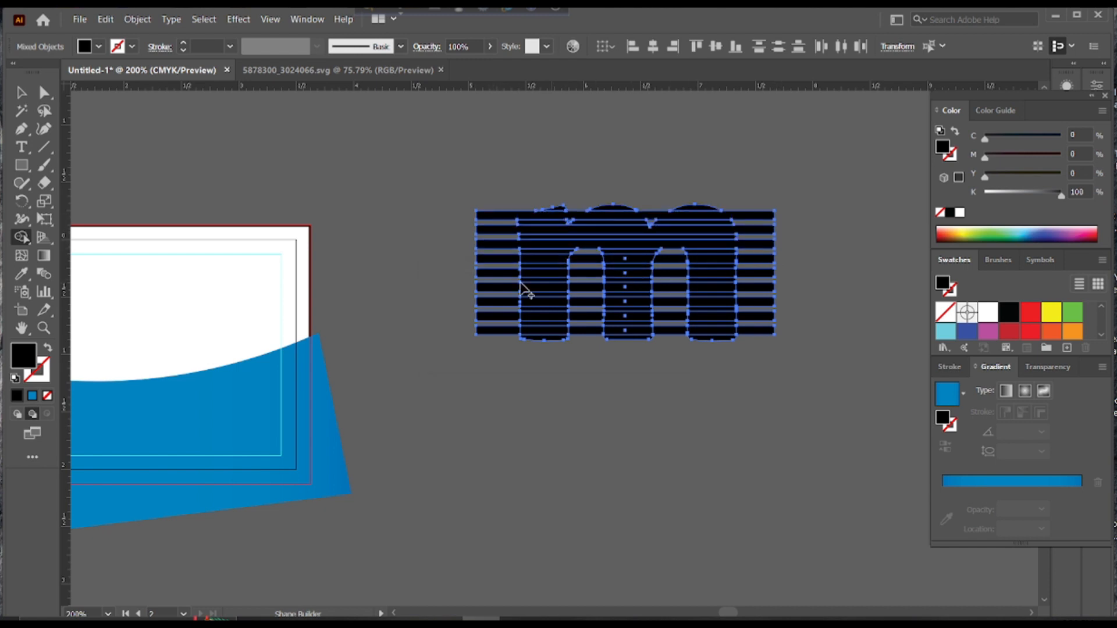
mouse_move(481, 258)
mouse_down()
mouse_move(769, 257)
mouse_move(610, 274)
mouse_move(673, 282)
mouse_up()
drag(481, 287, 668, 294)
key(Delete)
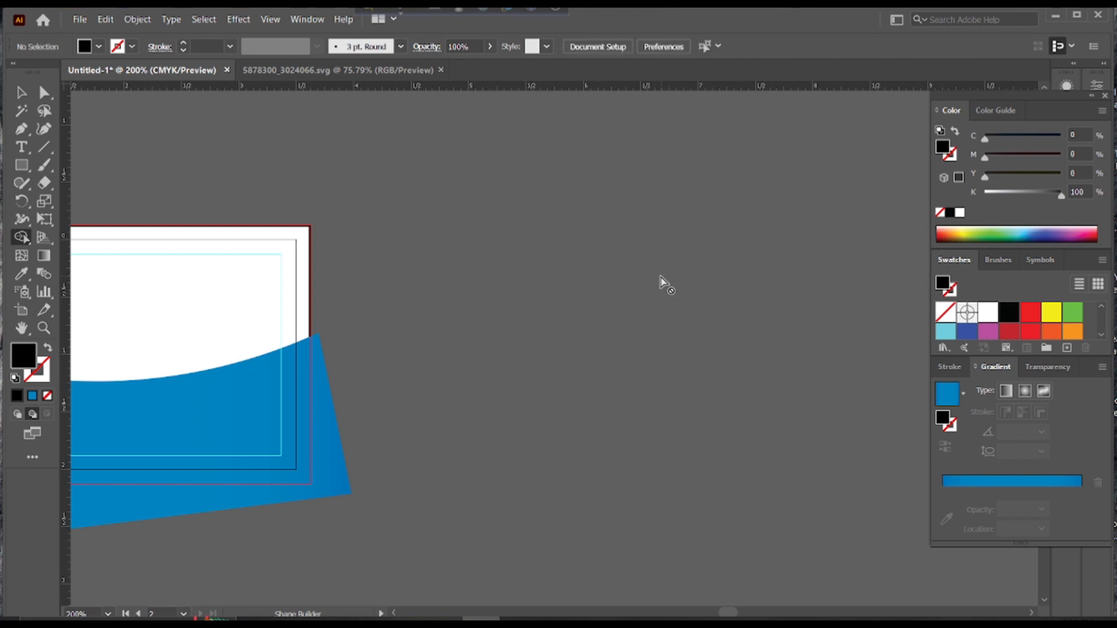
key(ctrl+z)
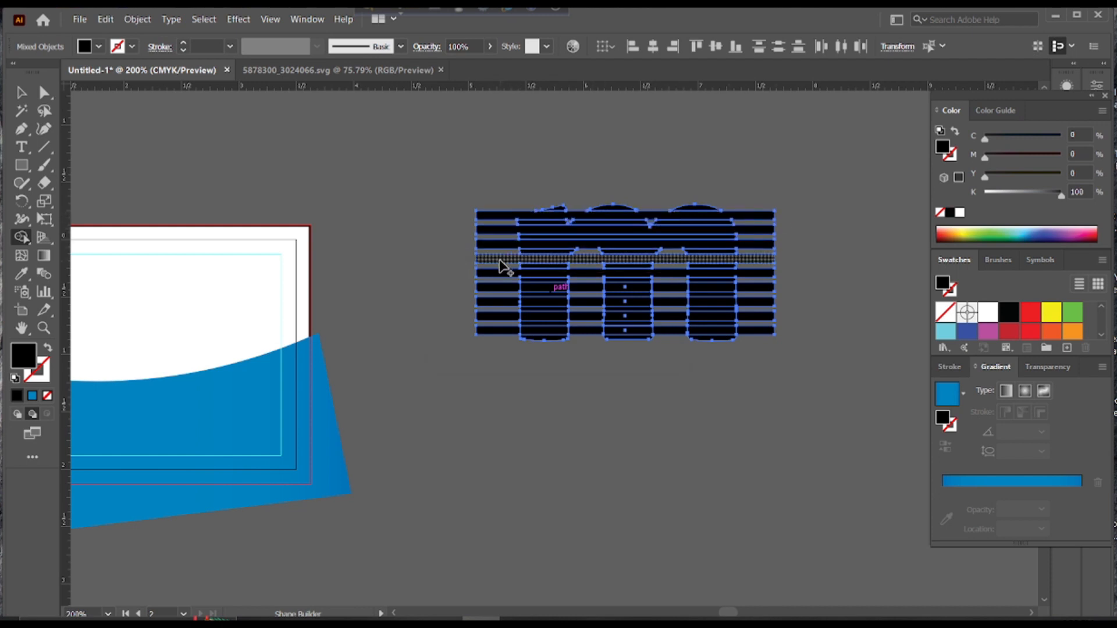
Merge the remaining stripe rows down to the bottom of the 'm'
drag(501, 286, 777, 288)
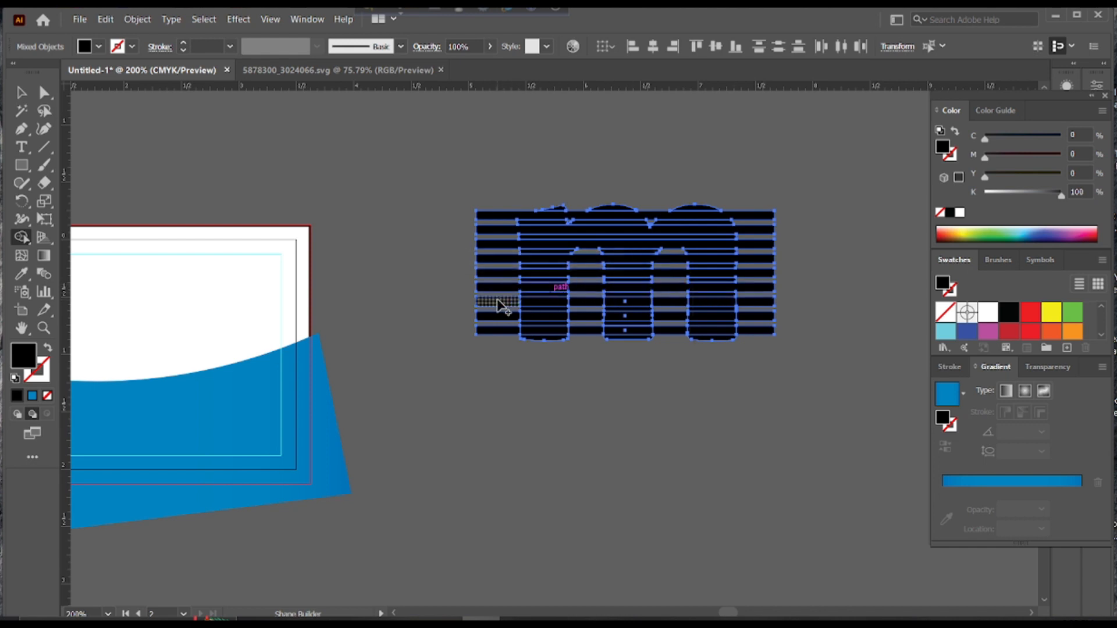
drag(499, 303, 647, 300)
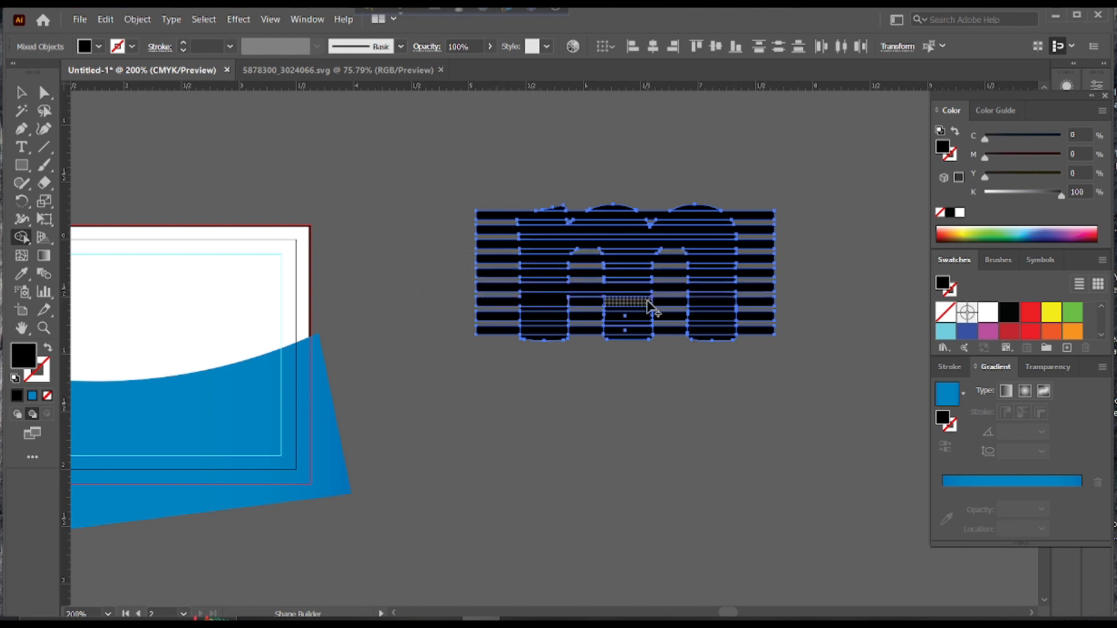
drag(499, 303, 697, 303)
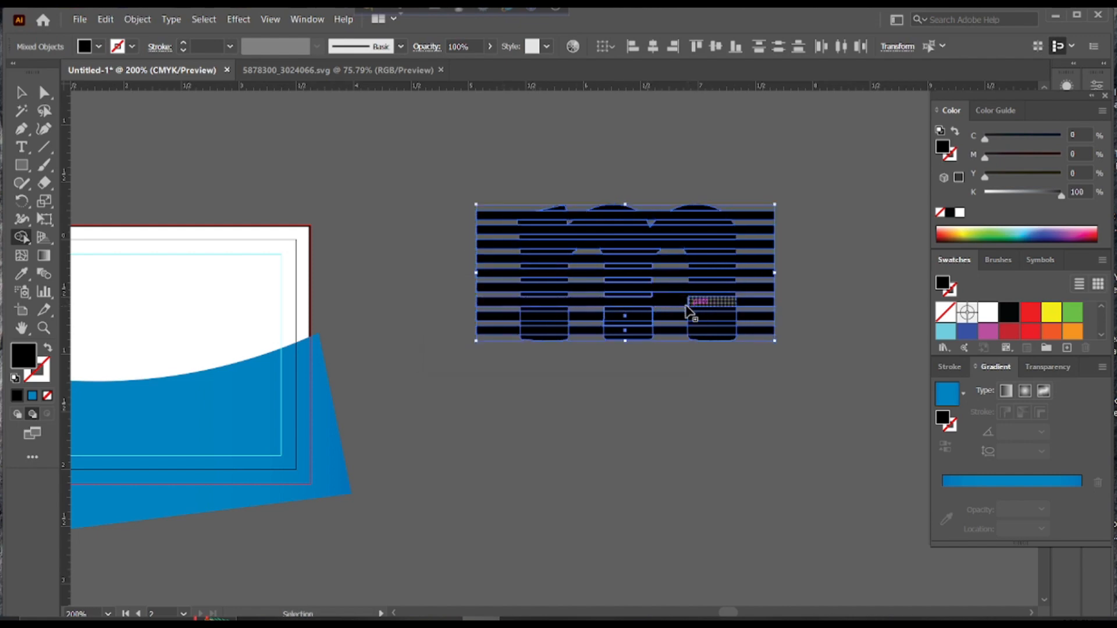
drag(510, 318, 753, 321)
drag(512, 326, 675, 324)
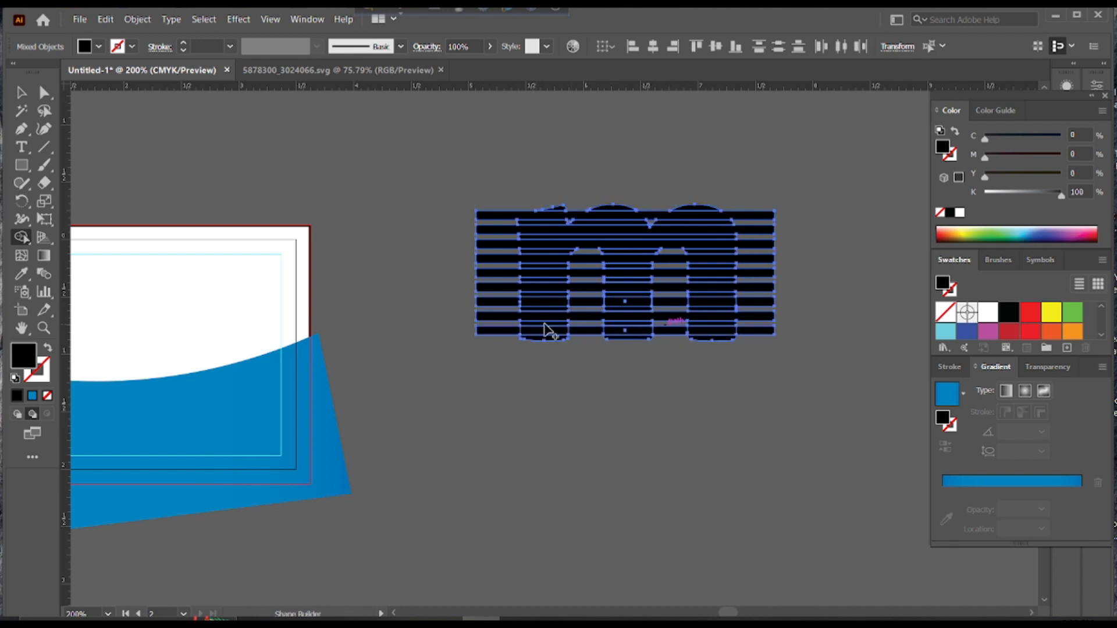
drag(509, 331, 550, 329)
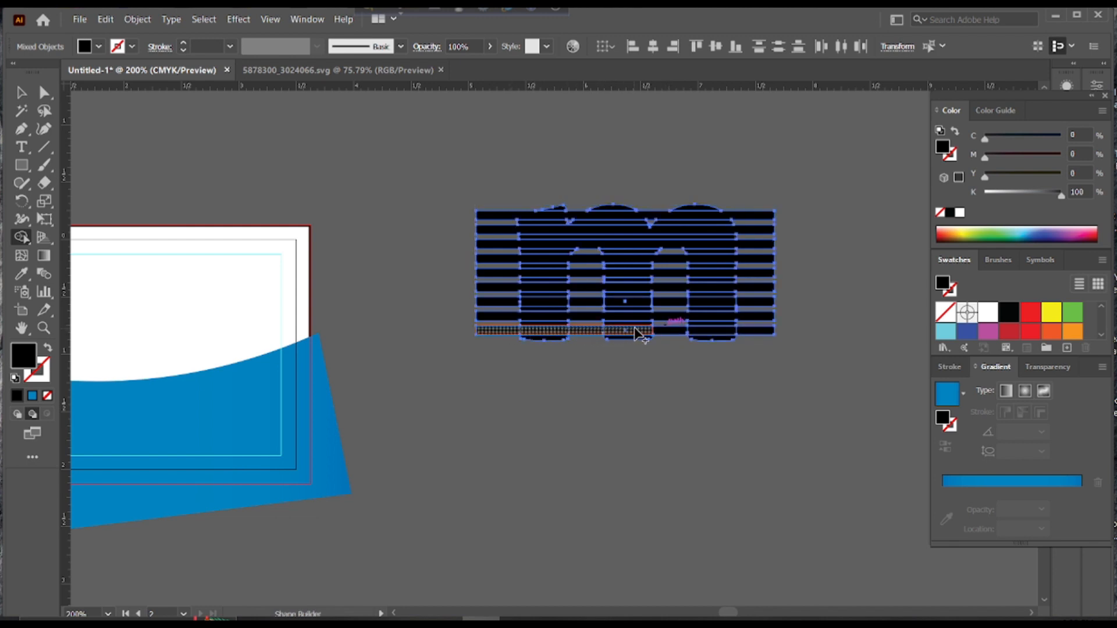
drag(752, 327, 763, 327)
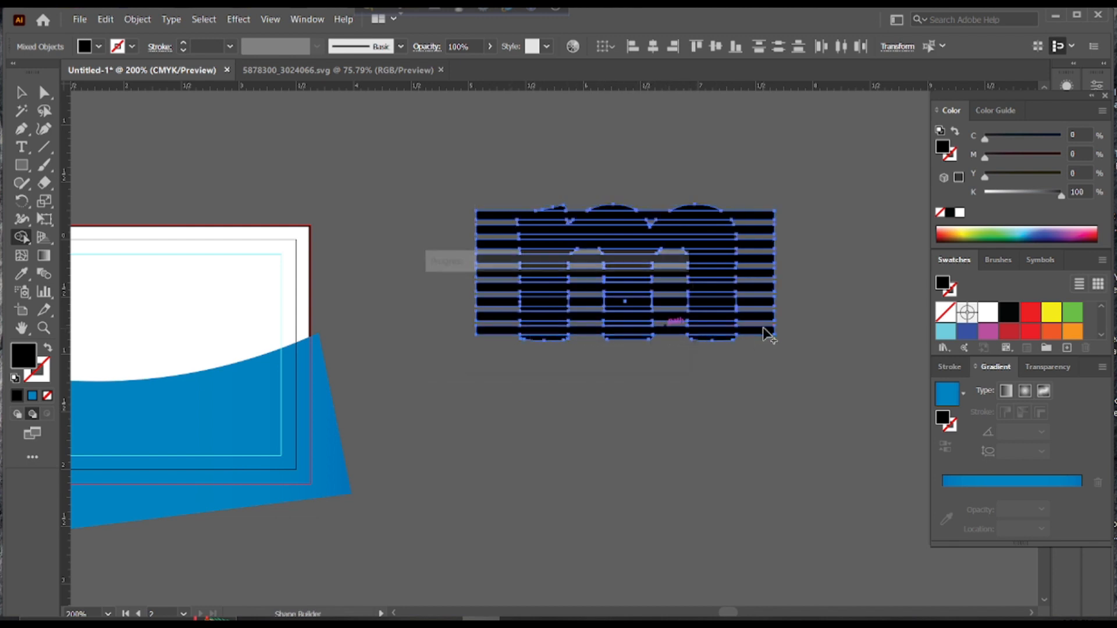
Merge one missed stripe row, then delete the leftover full-width bars outside the 'm'
click(21, 92)
click(494, 195)
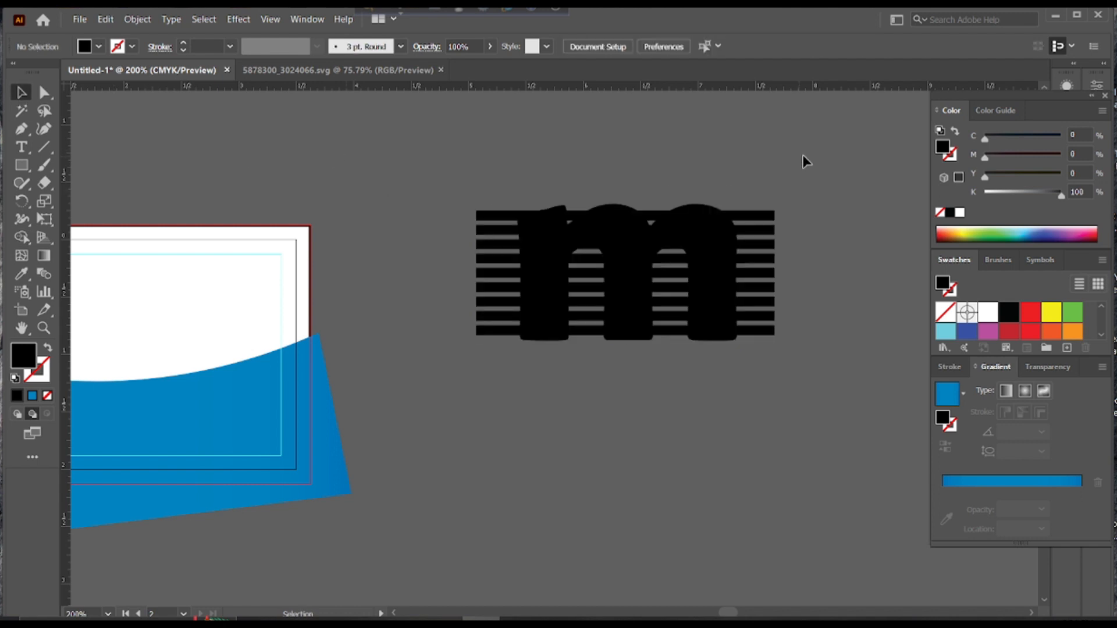
drag(790, 196, 755, 360)
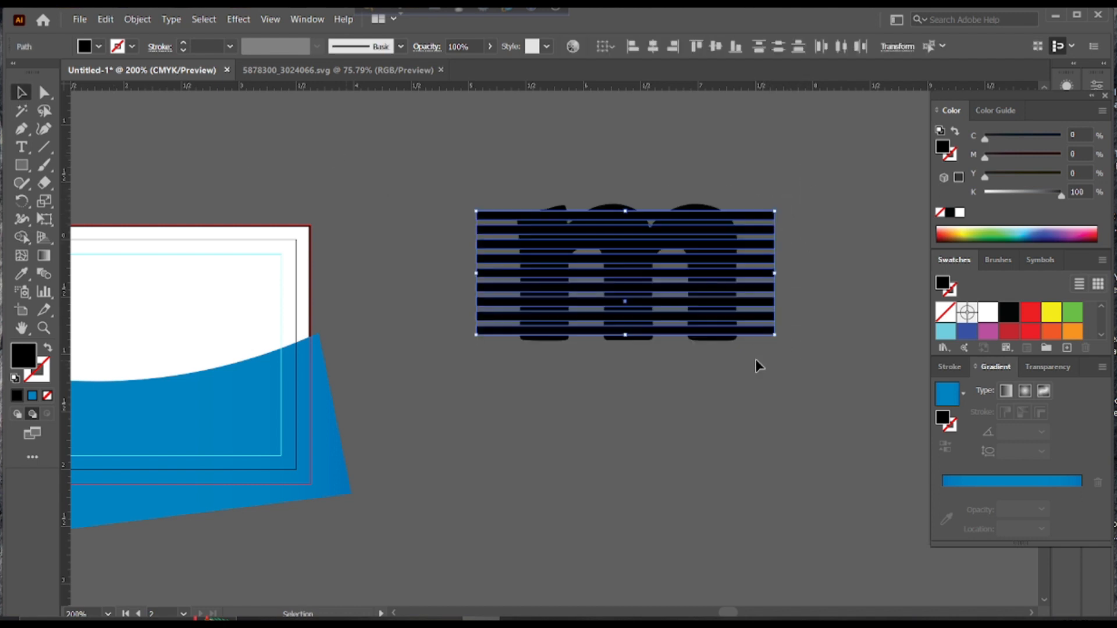
key(Delete)
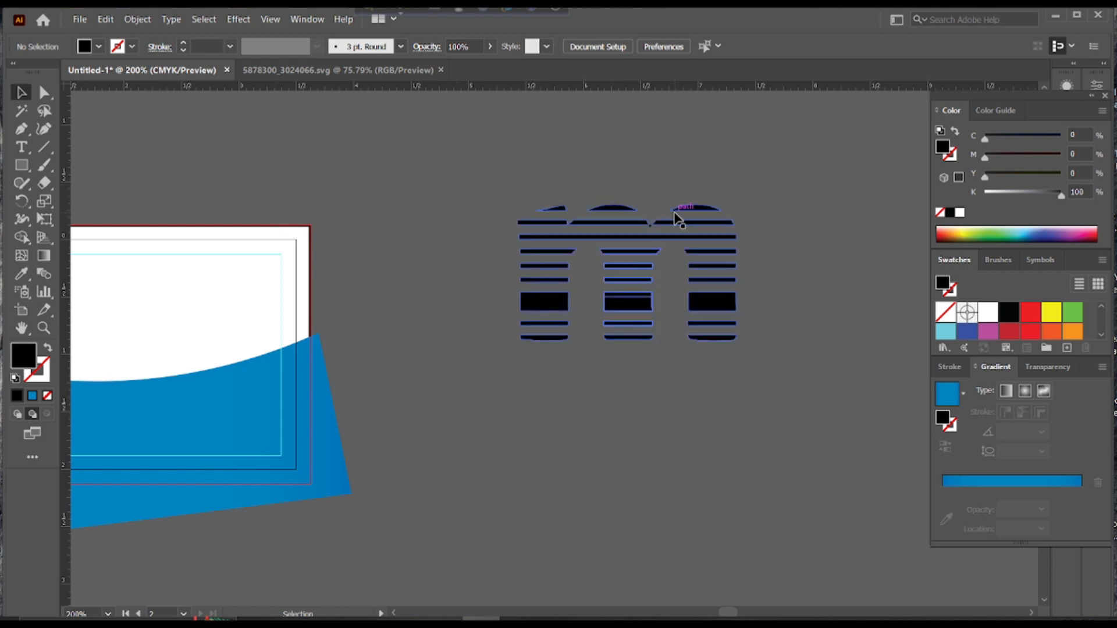
click(656, 246)
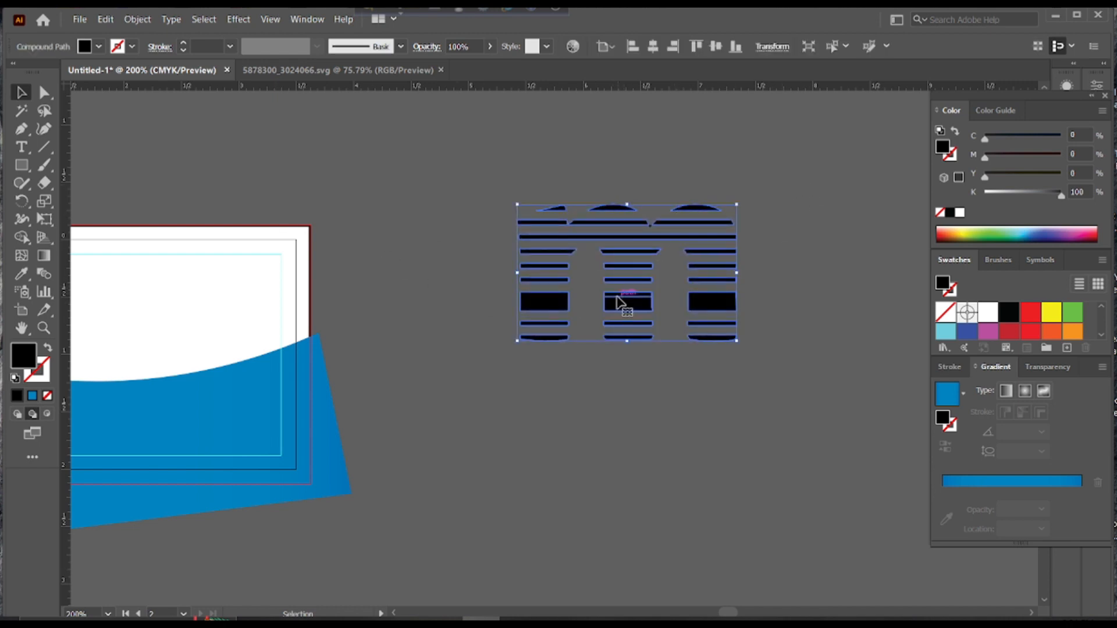
key(ctrl+z)
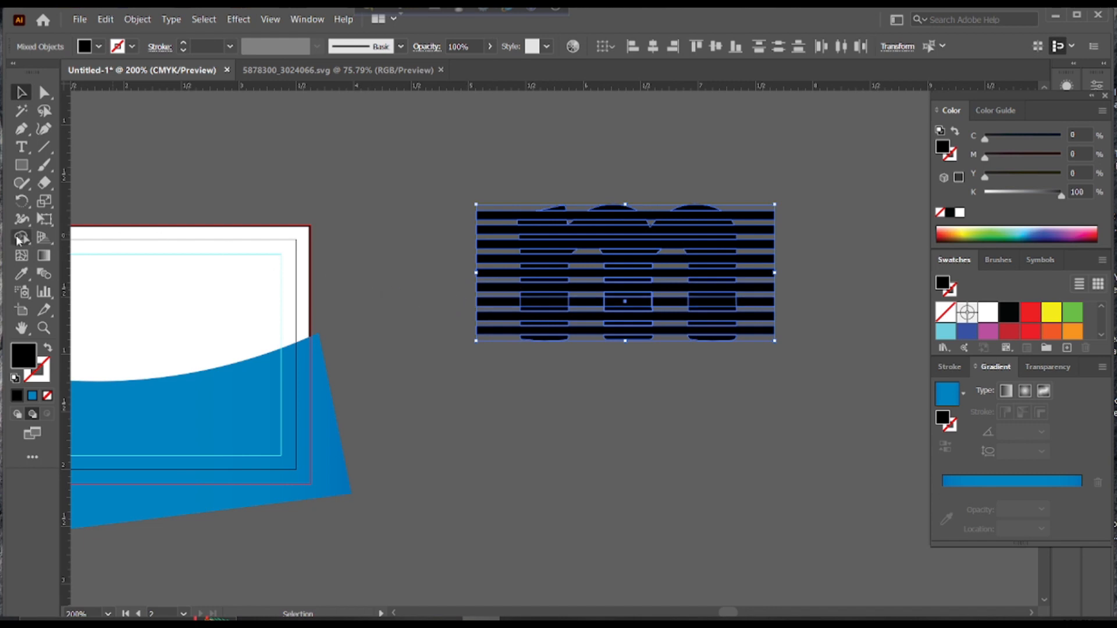
key(shift+m)
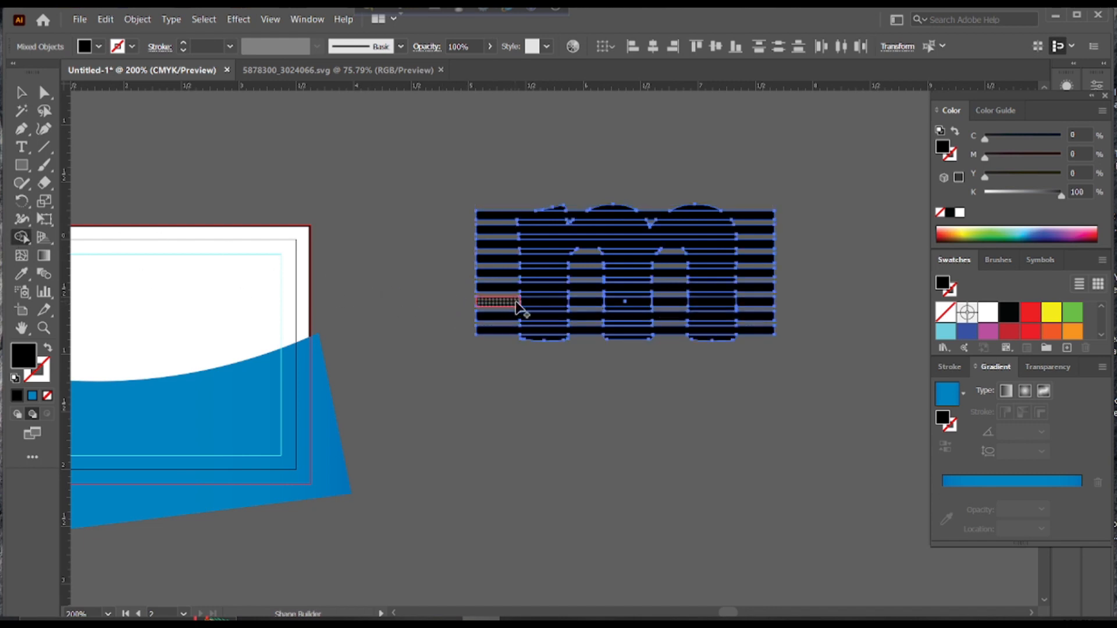
drag(516, 304, 768, 302)
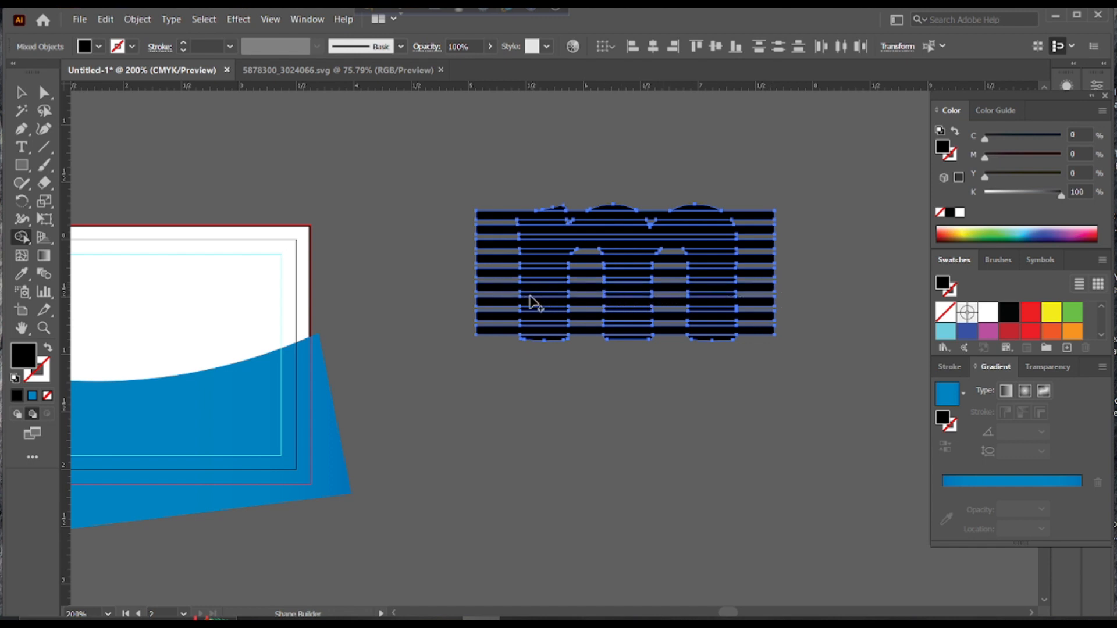
key(v)
click(324, 150)
drag(809, 195, 752, 341)
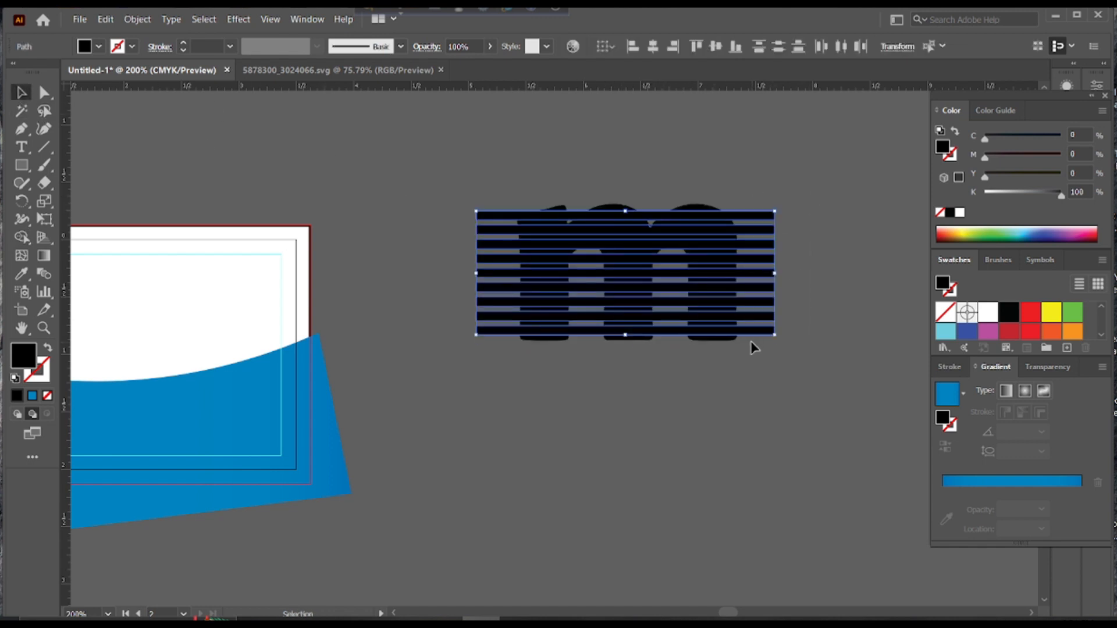
key(Delete)
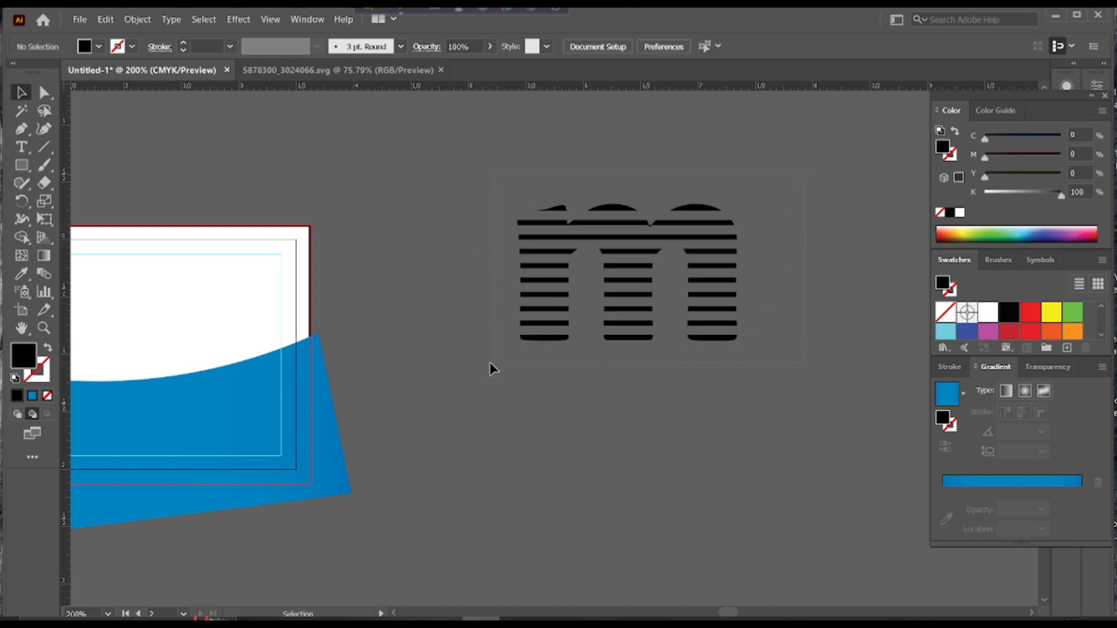
Ungroup the striped 'm' and scale it down proportionally
drag(490, 363, 658, 225)
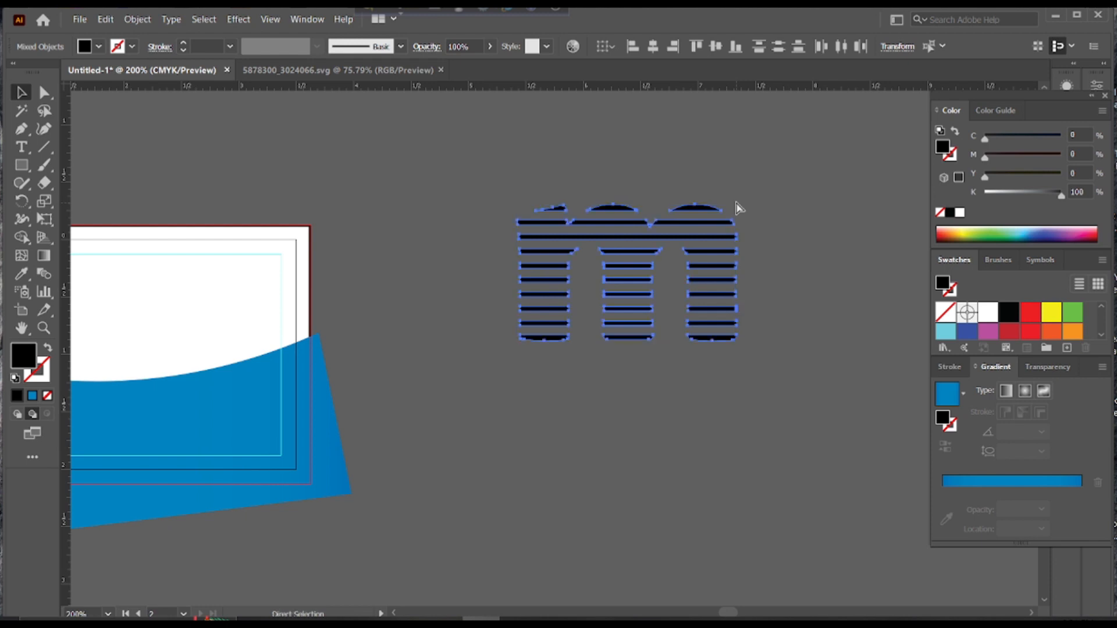
key(ctrl+shift+g)
drag(749, 199, 481, 360)
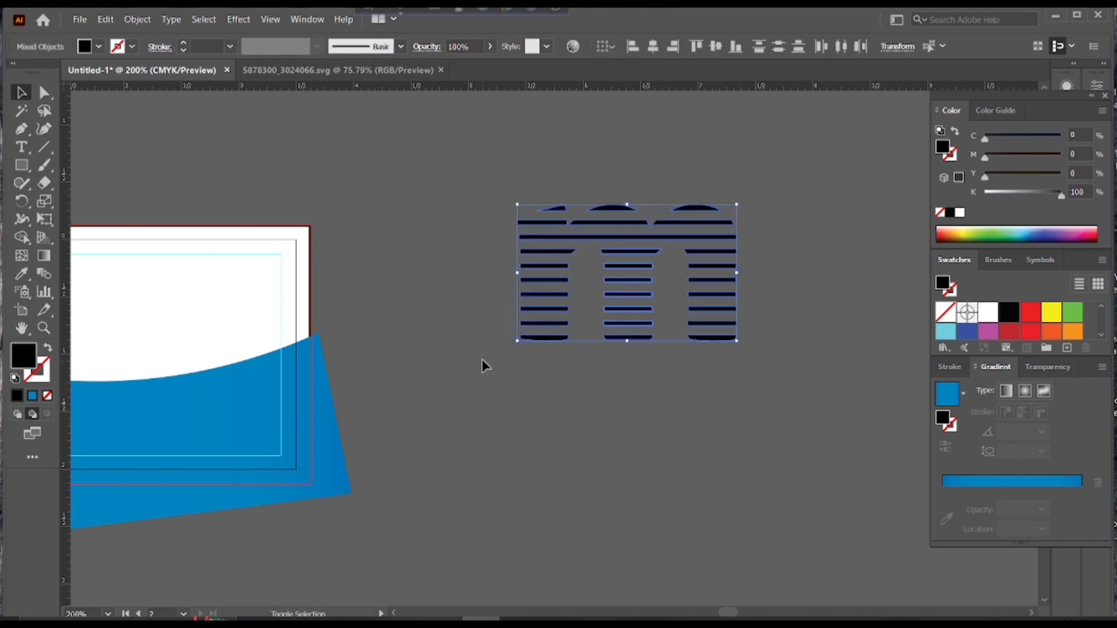
drag(739, 203, 169, 285)
Shrink the striped 'm' slightly and centre it near the card back's top, above the wave
click(455, 254)
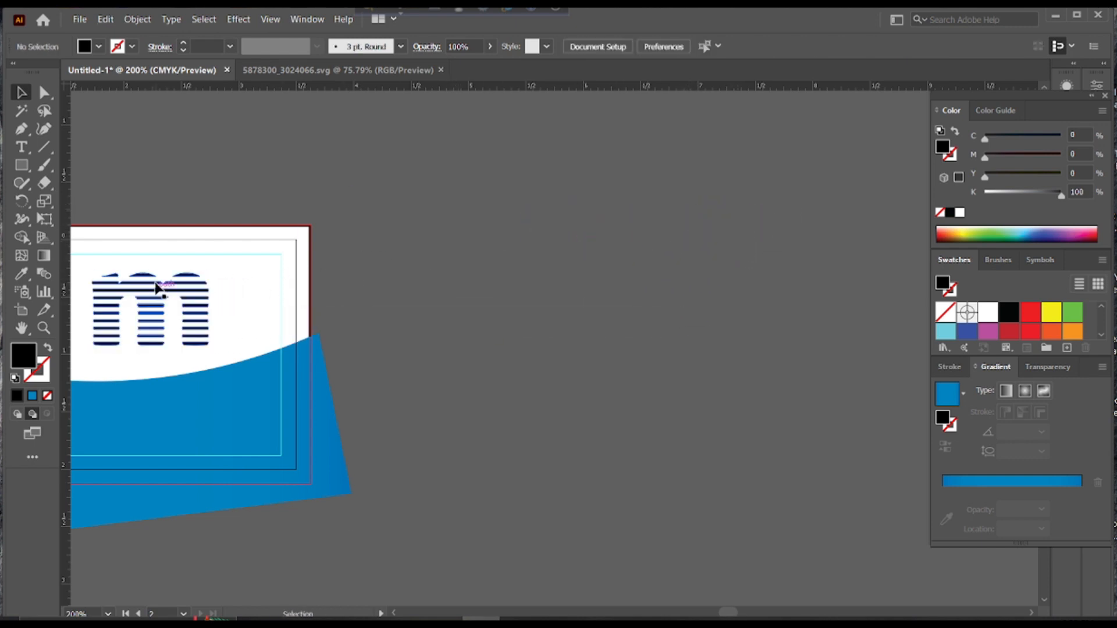
drag(259, 242, 807, 185)
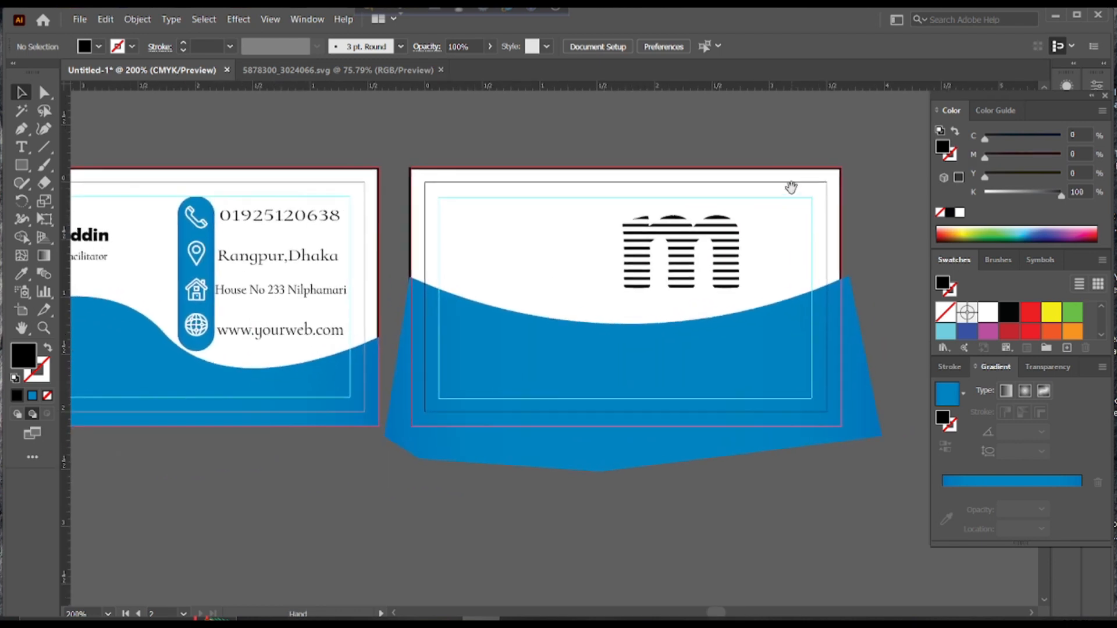
drag(687, 230, 626, 228)
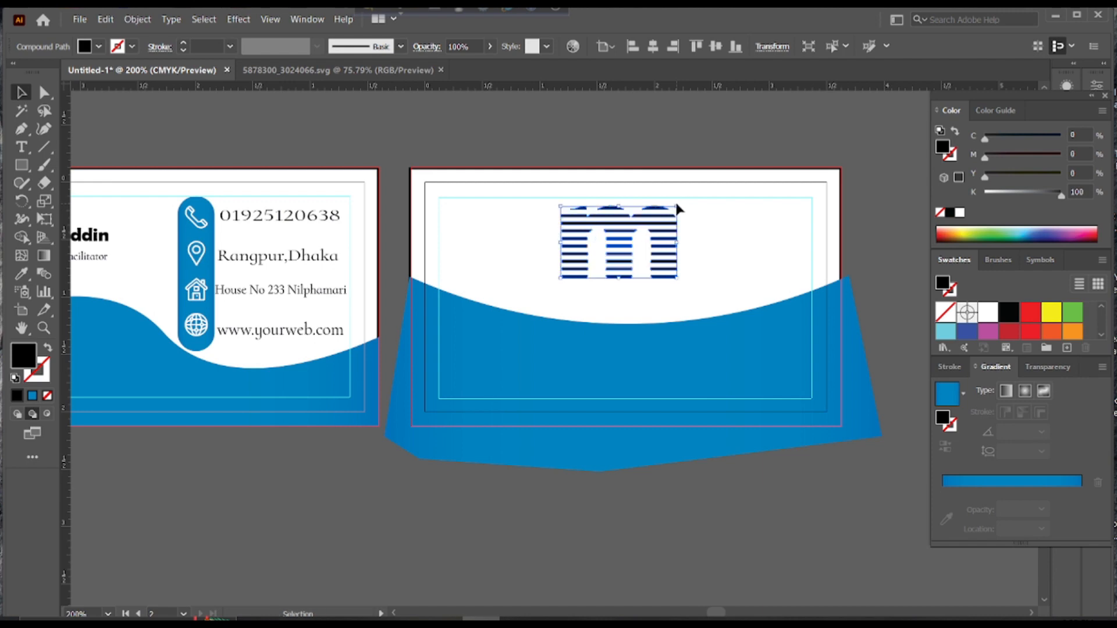
drag(678, 205, 666, 213)
drag(620, 244, 620, 244)
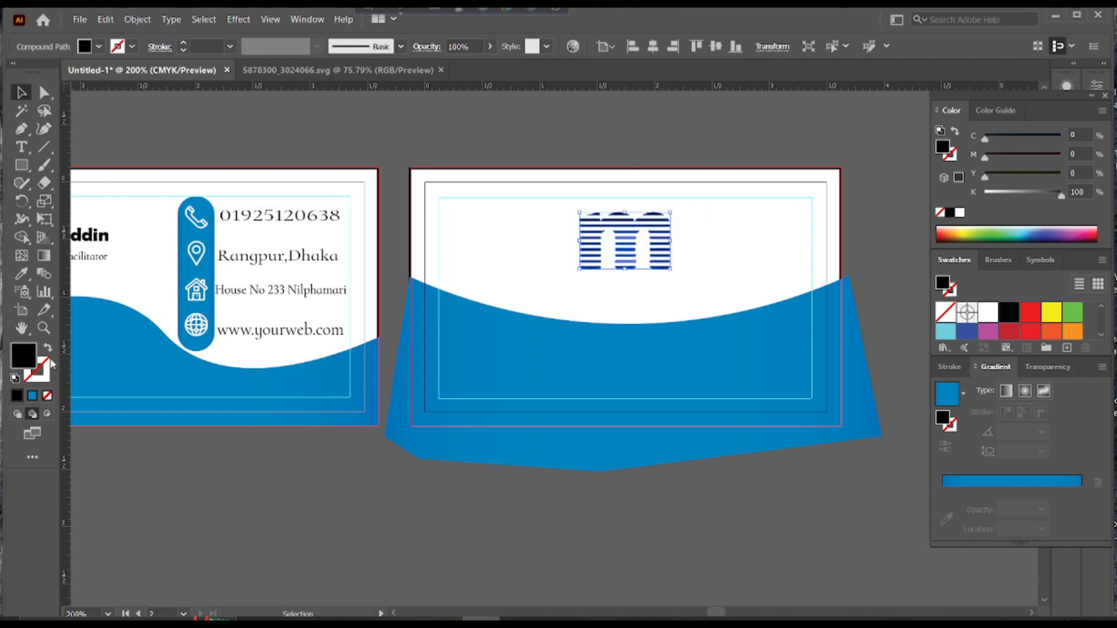
Fill the logo with the wave's blue using the Eyedropper
click(26, 280)
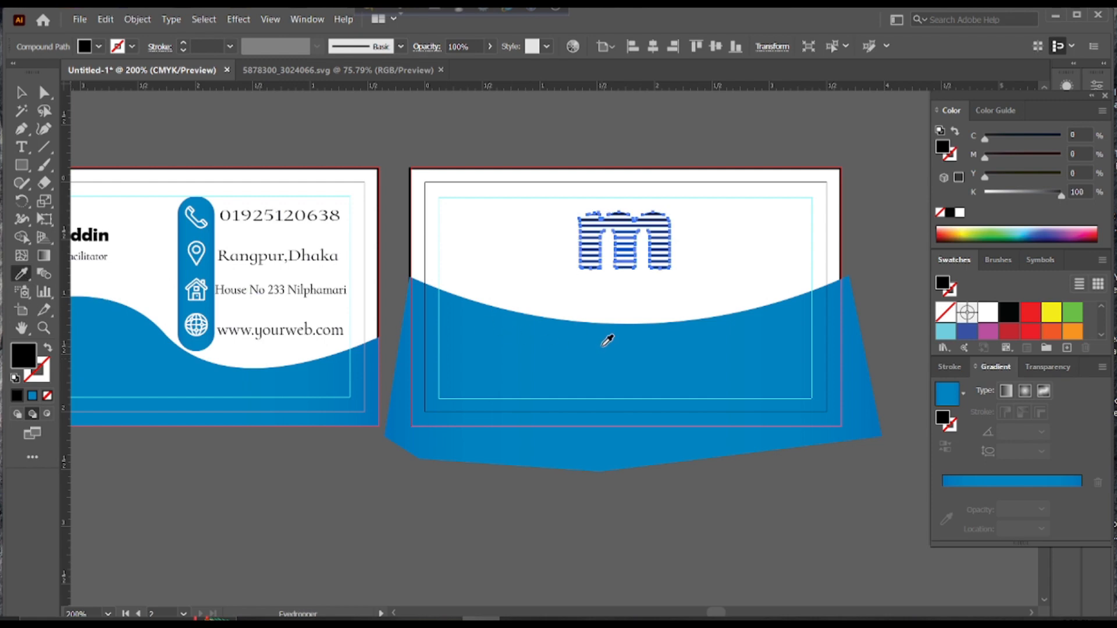
click(607, 340)
click(21, 92)
click(267, 154)
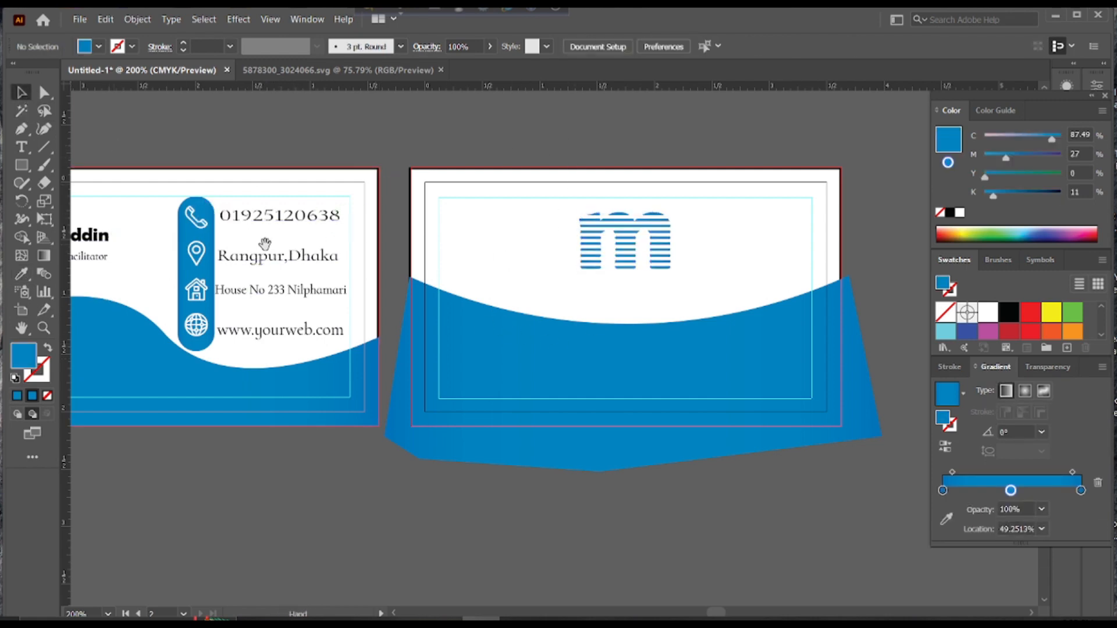
drag(264, 244, 352, 220)
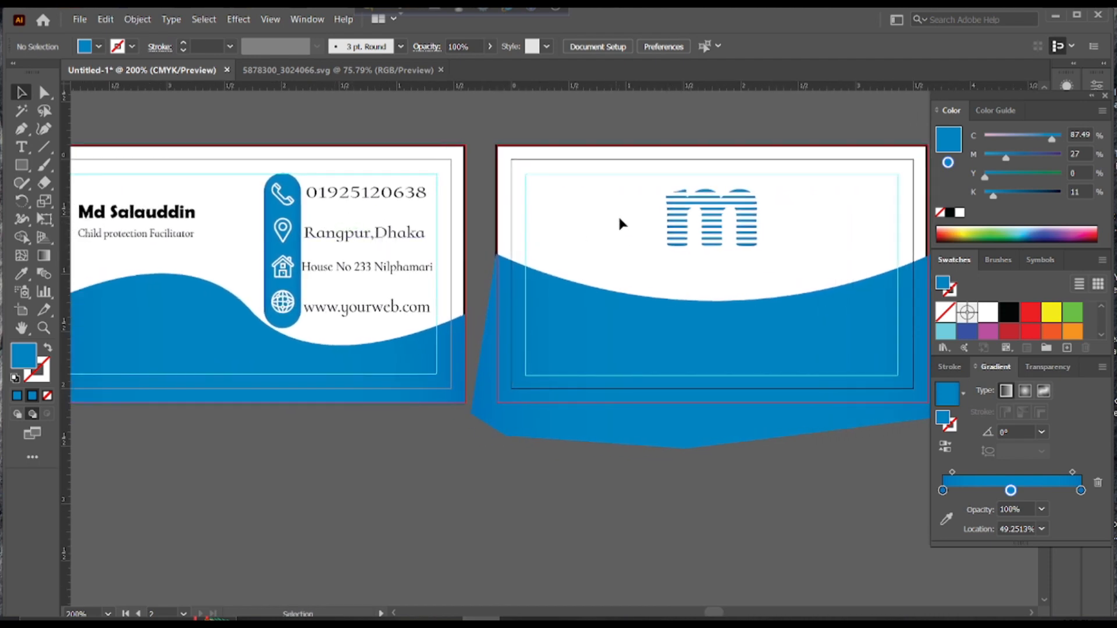
drag(655, 220, 568, 215)
Add a new text object beneath the m logo and clear its placeholder text
click(21, 146)
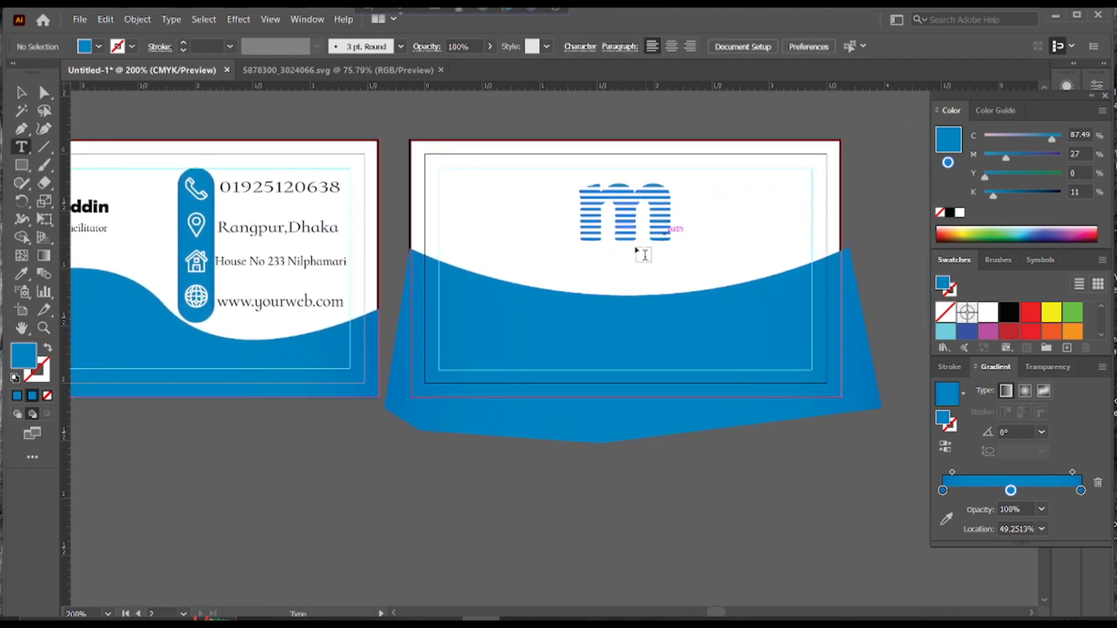
click(565, 254)
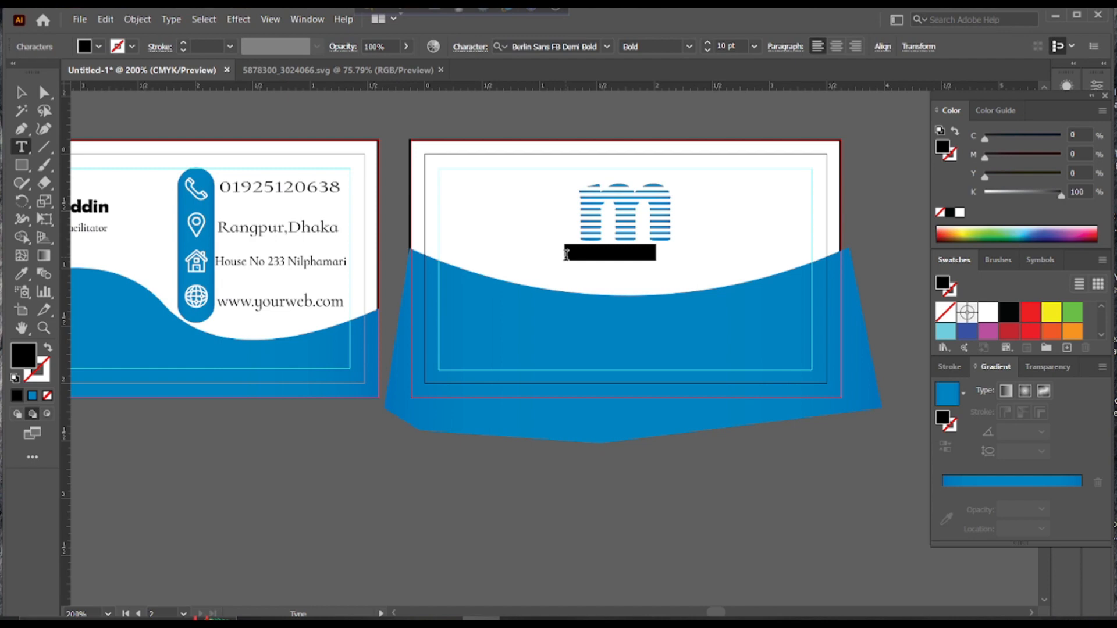
click(21, 273)
click(168, 318)
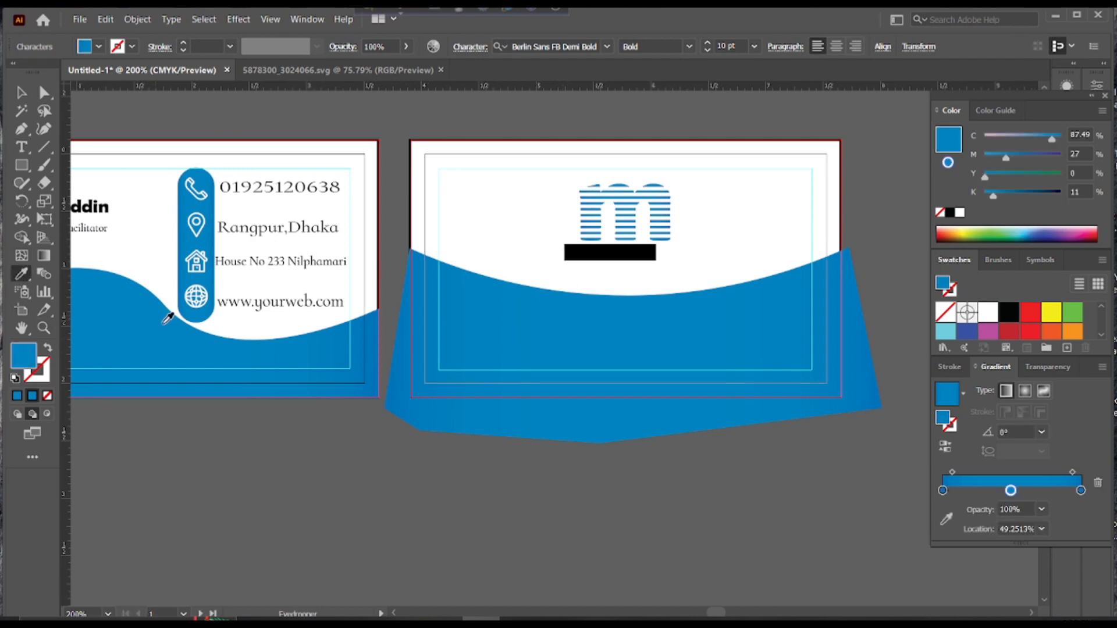
click(21, 92)
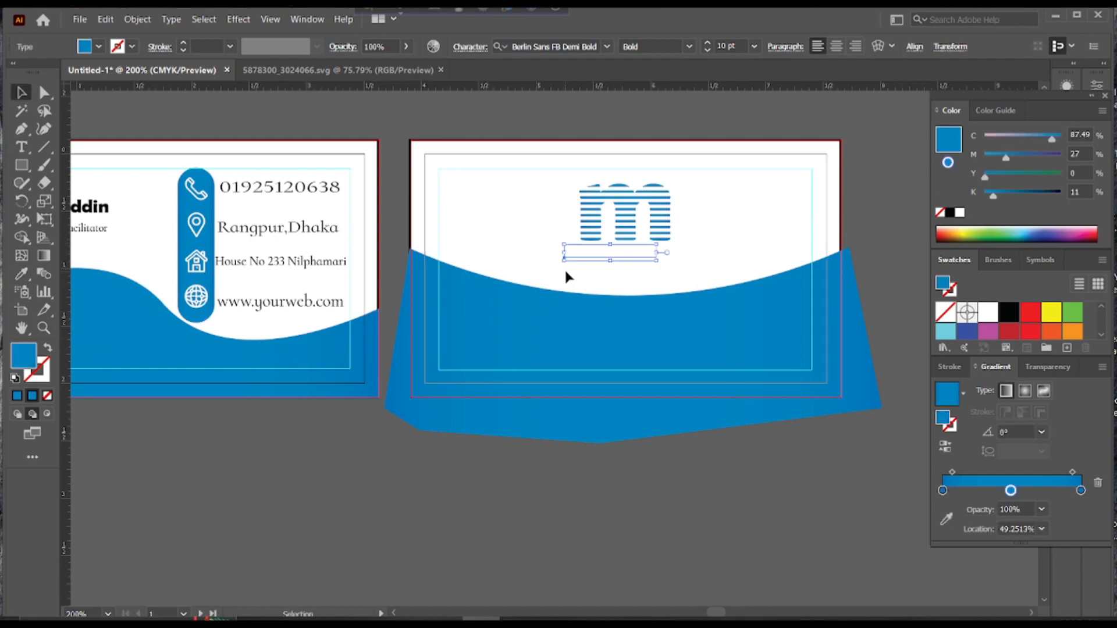
drag(618, 260, 642, 256)
click(693, 261)
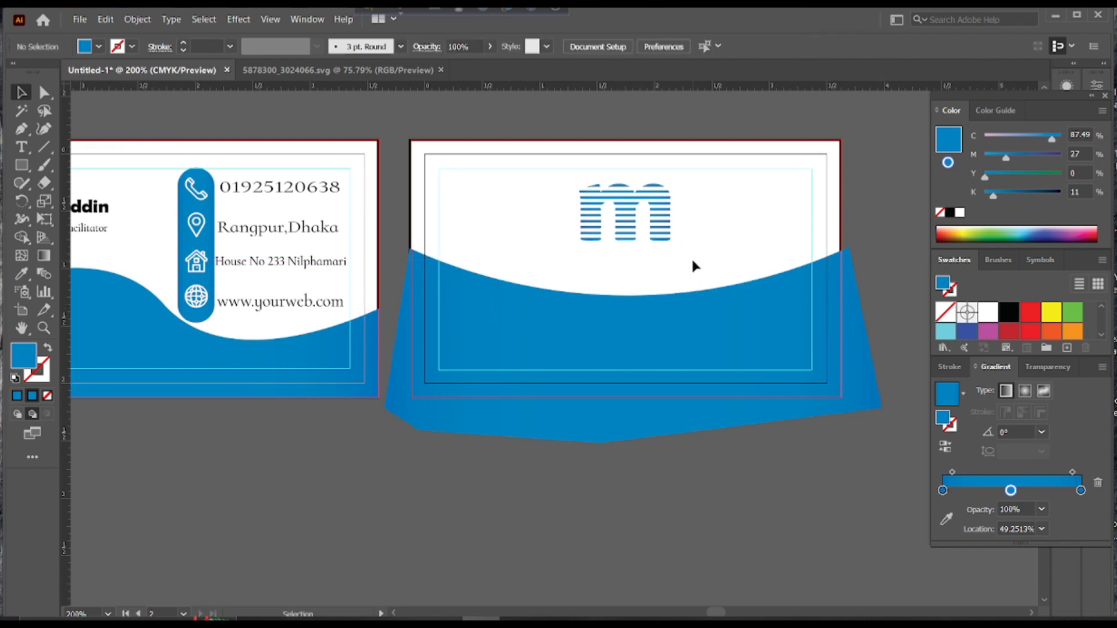
click(21, 147)
click(581, 254)
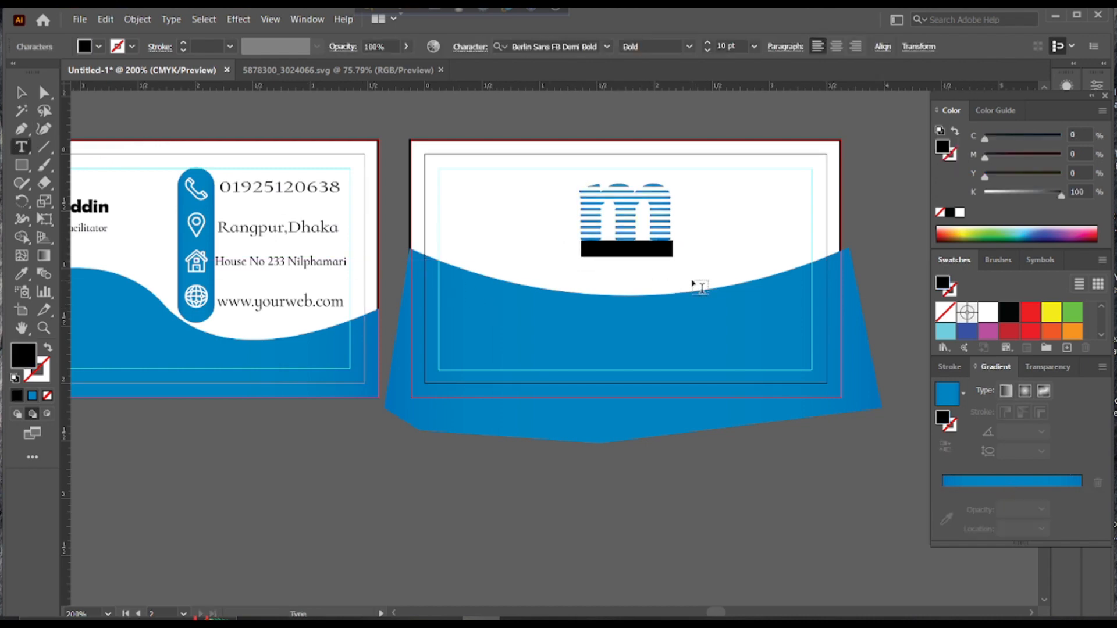
key(BackSpace)
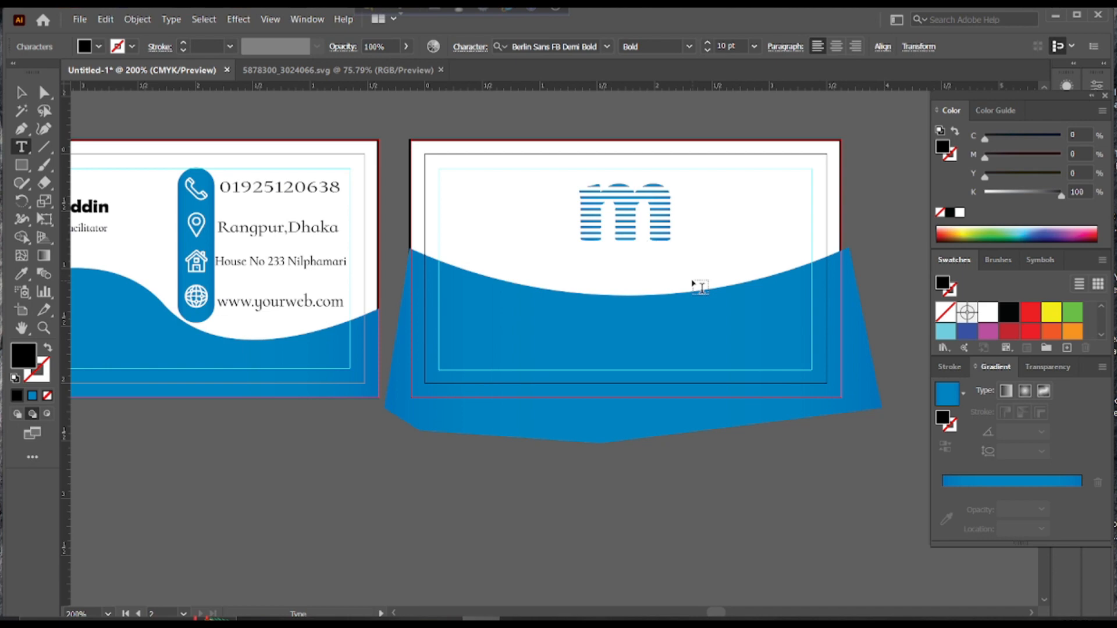
Select the company name text on its own and fill it near-black 0F0E0E
double_click(24, 355)
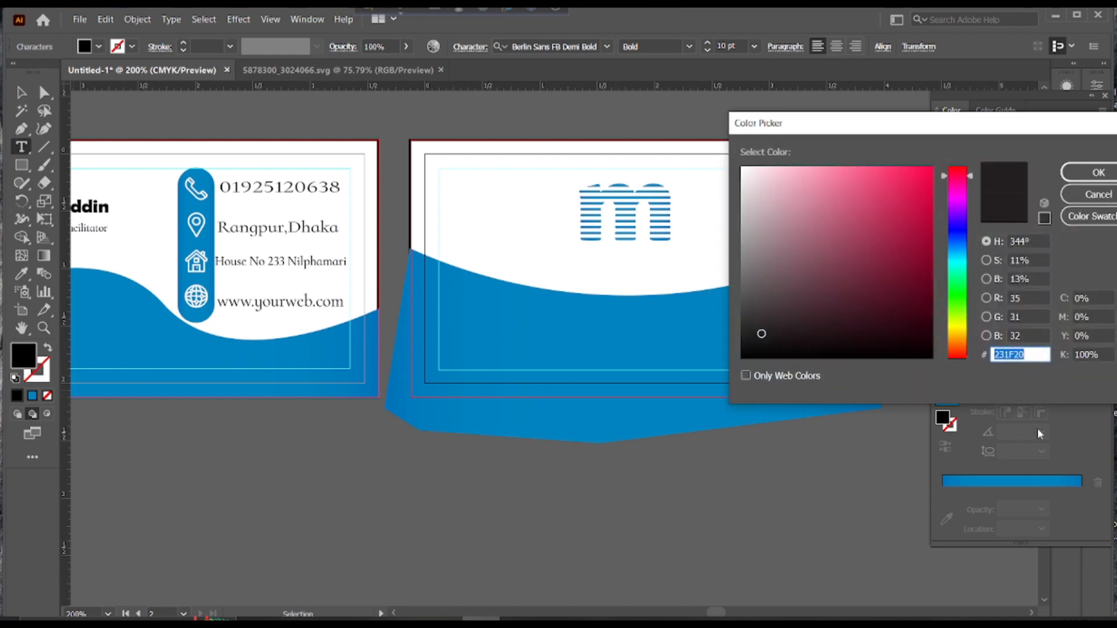
click(1095, 195)
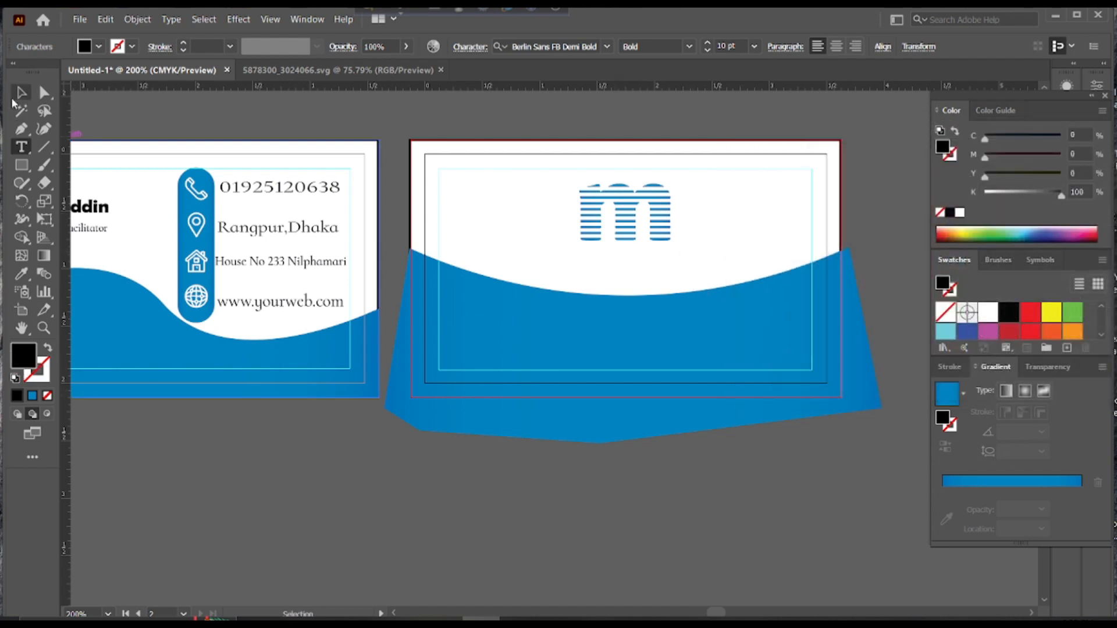
click(14, 98)
click(663, 261)
drag(711, 220, 654, 274)
click(707, 240)
click(701, 255)
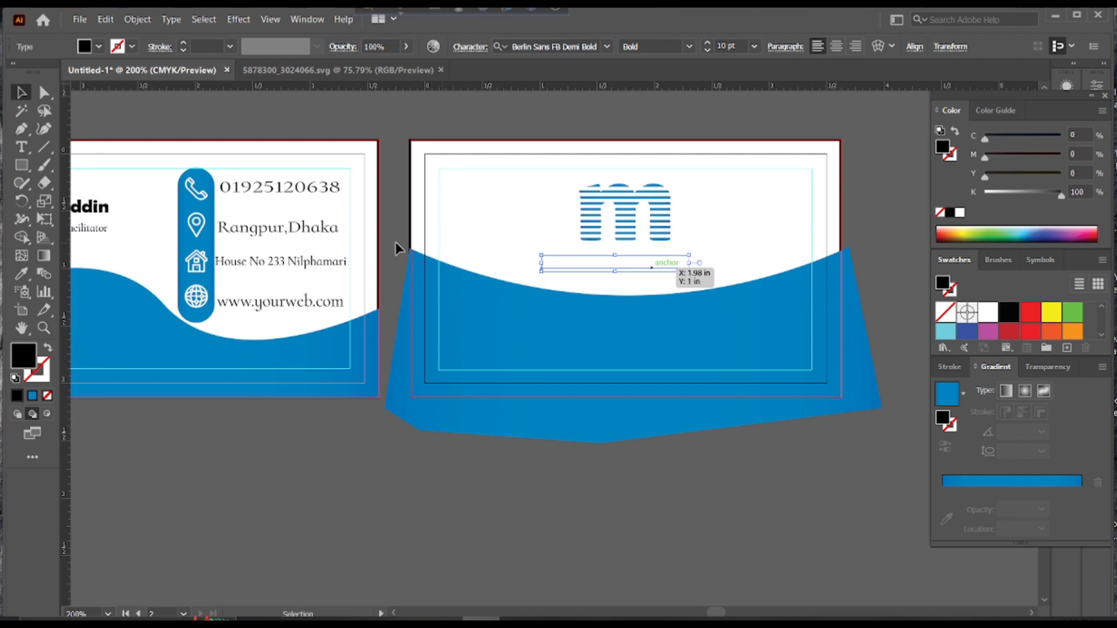
double_click(30, 351)
click(749, 347)
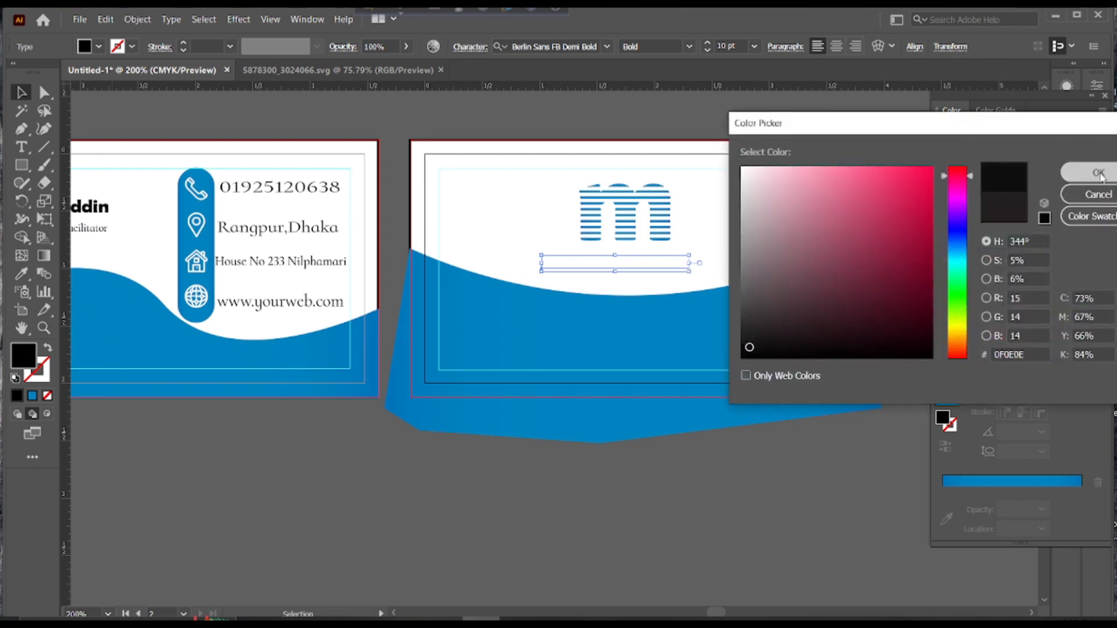
click(1098, 173)
Bring the 'Your company name' text in front of the blue wave
click(623, 268)
key(t)
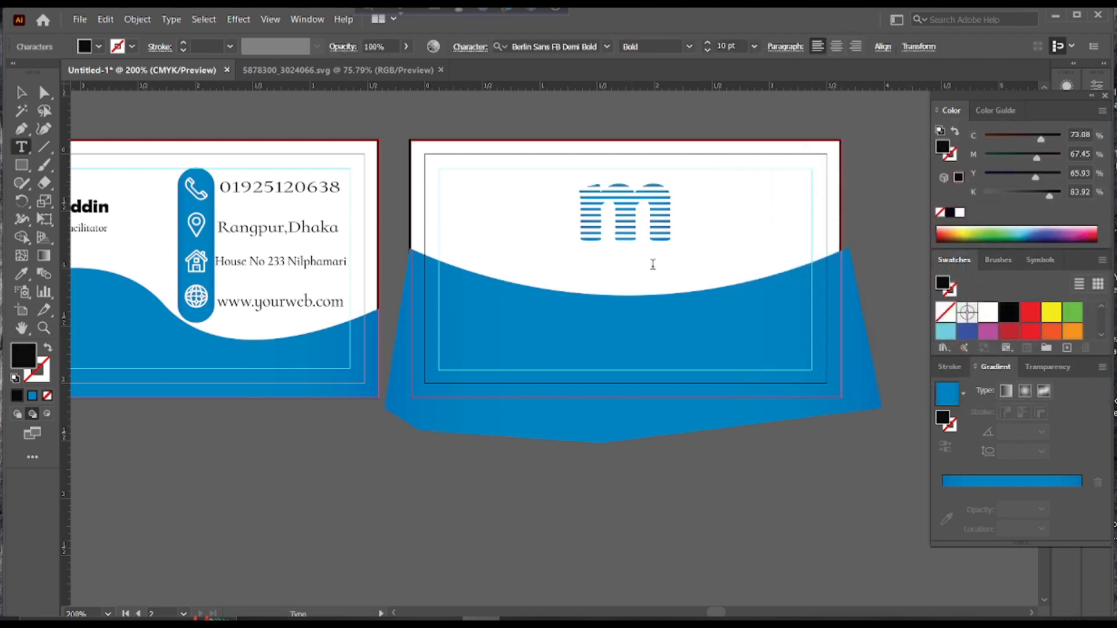
click(24, 96)
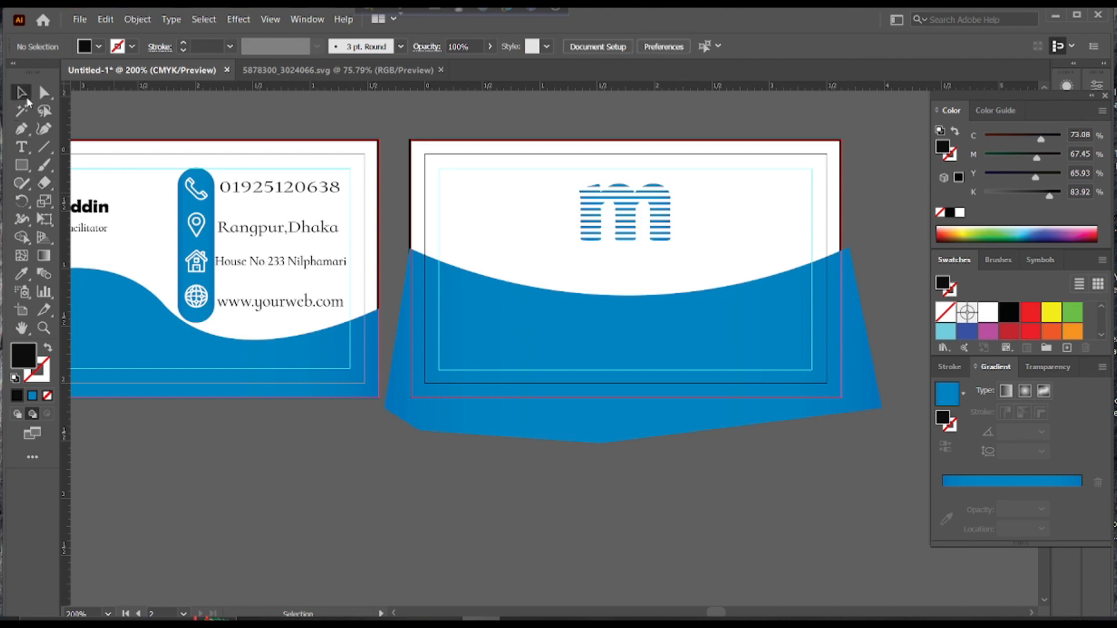
click(629, 261)
right_click(629, 260)
mouse_move(748, 496)
click(900, 501)
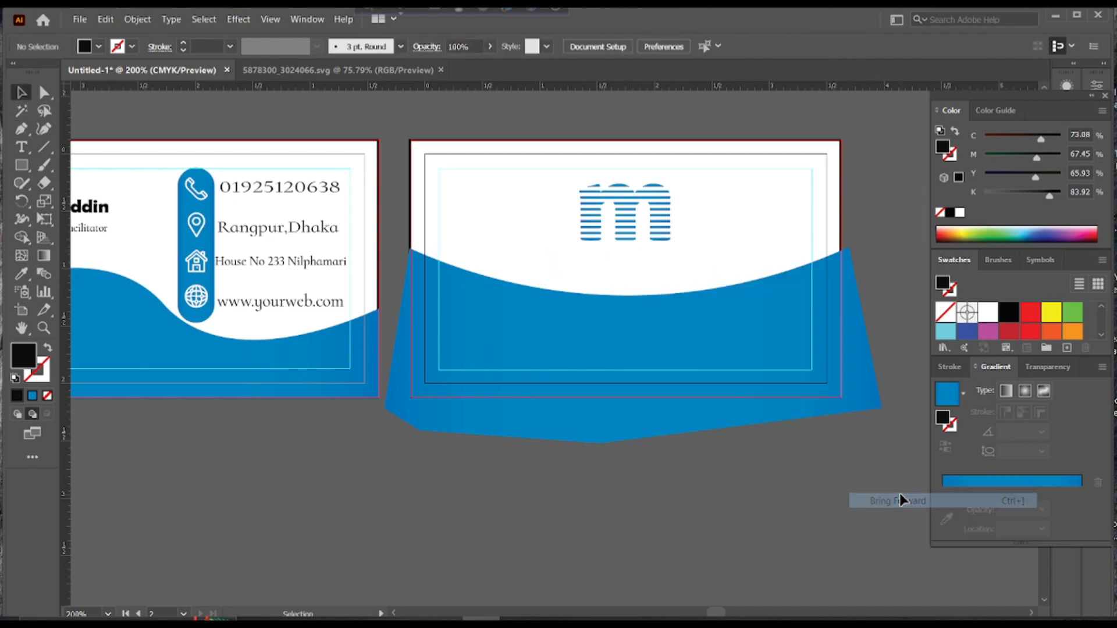
right_click(619, 261)
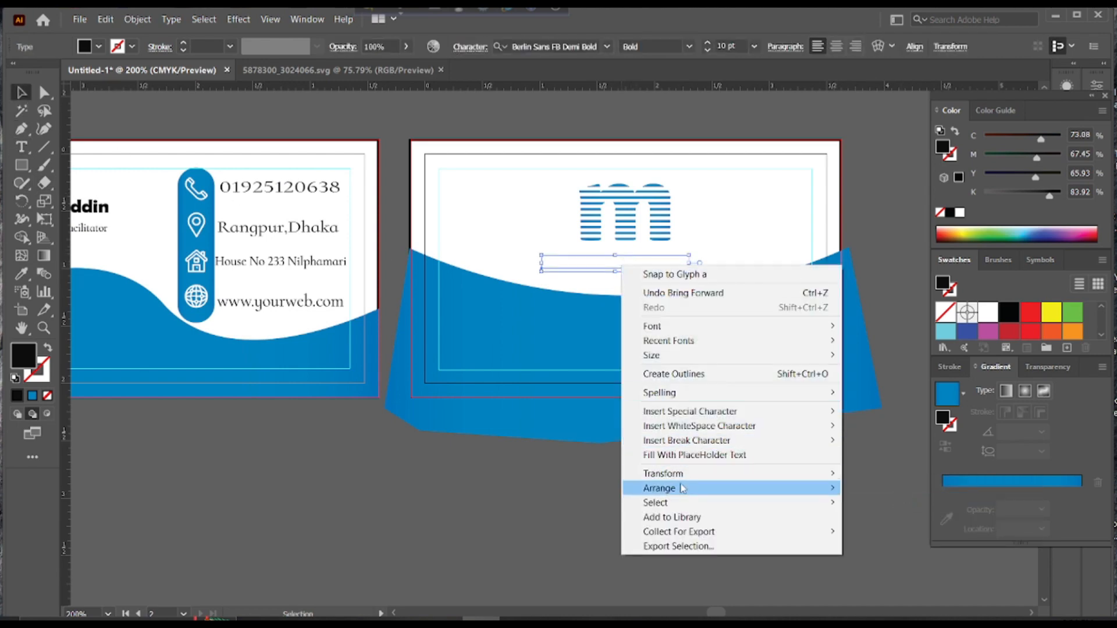
mouse_move(683, 489)
click(861, 489)
Move the company name text under the logo, undo an accidental tilt, and select everything
click(804, 237)
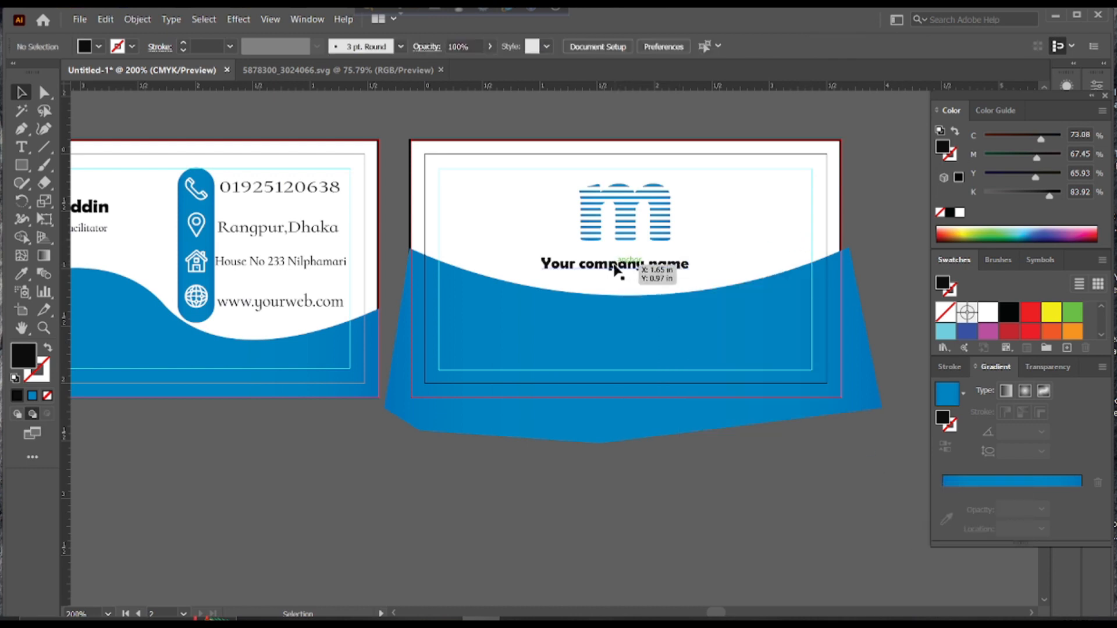
drag(615, 269, 630, 257)
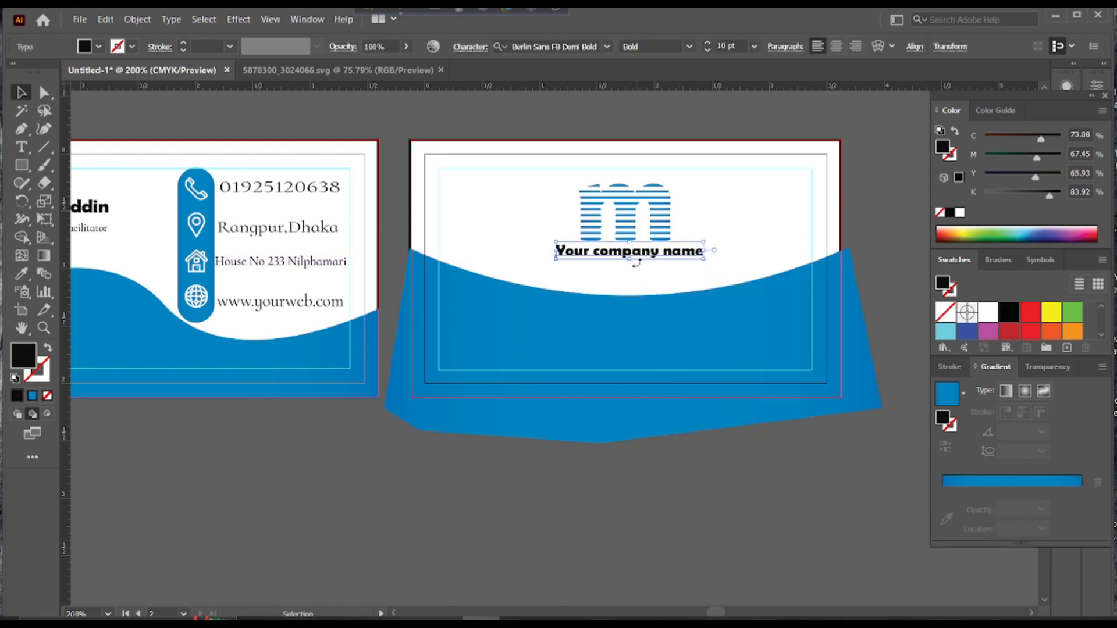
drag(707, 260, 708, 266)
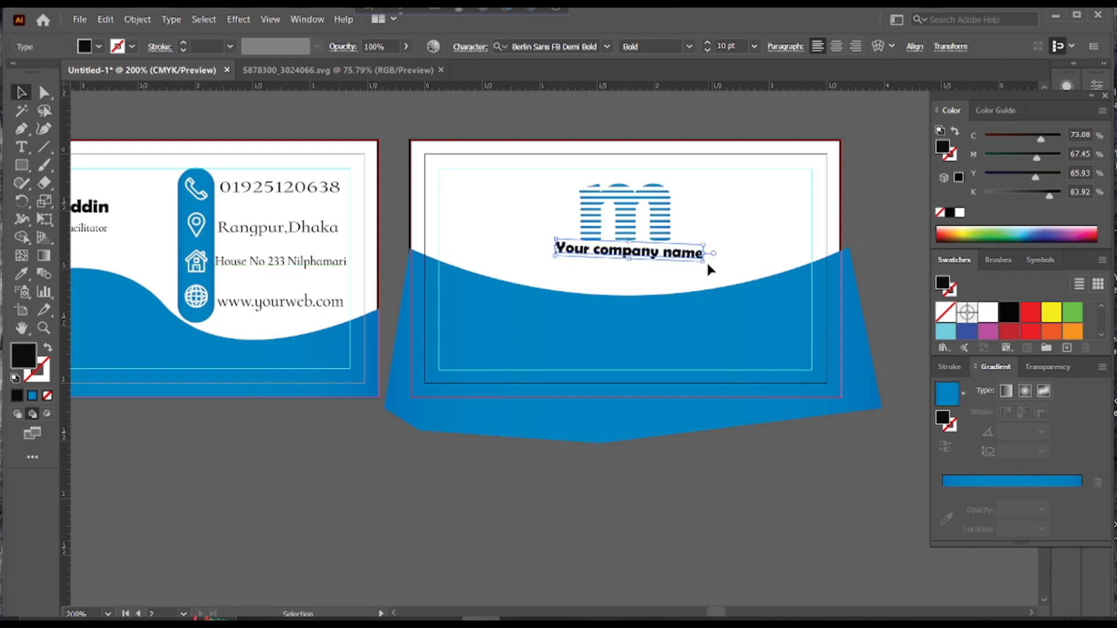
key(ctrl+z)
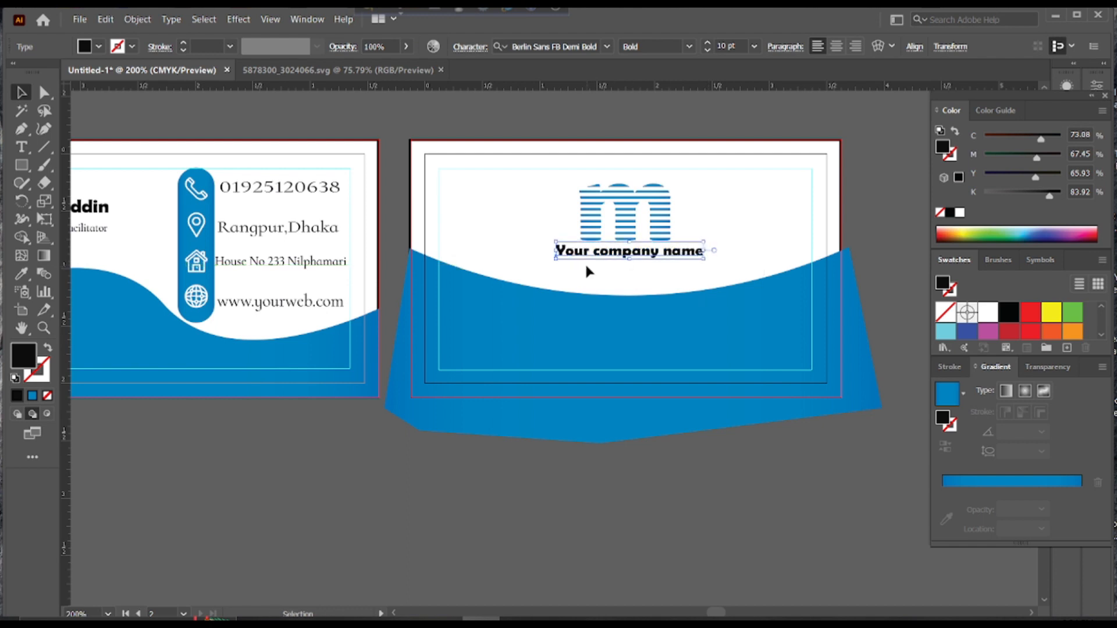
click(696, 280)
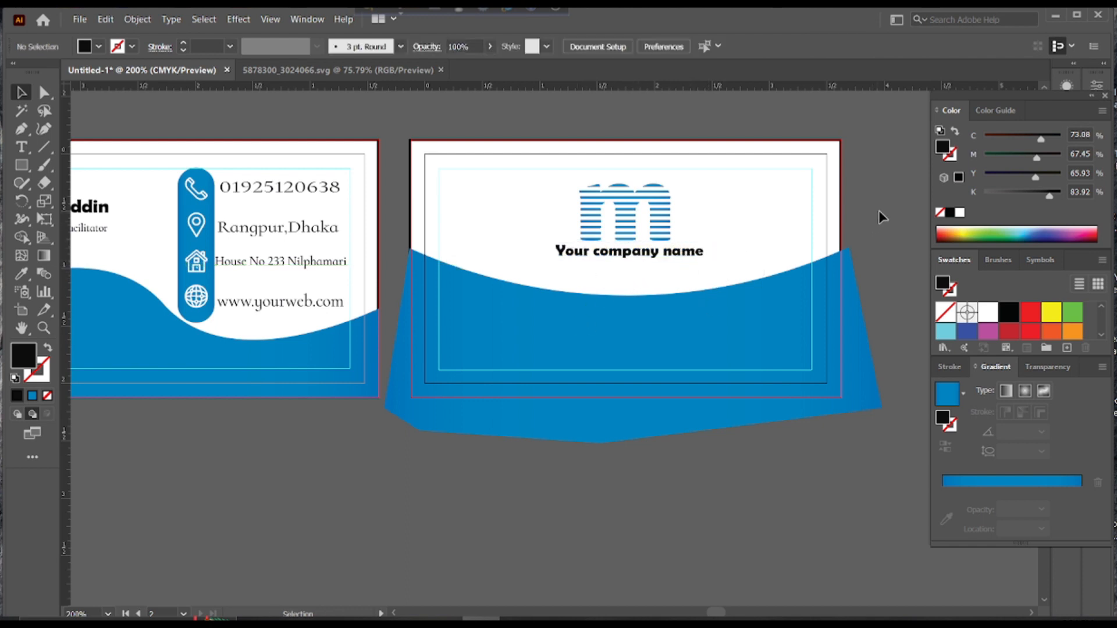
drag(881, 187, 588, 418)
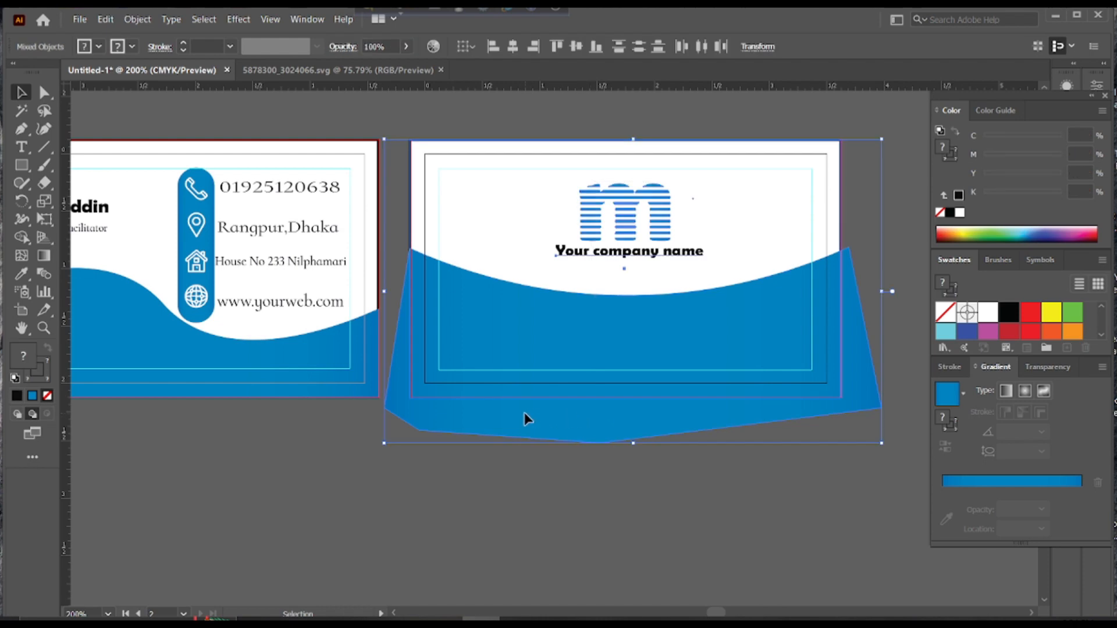
Delete the blue wave's part extending outside the card using the Shape Builder tool
key(space)
drag(570, 343, 583, 289)
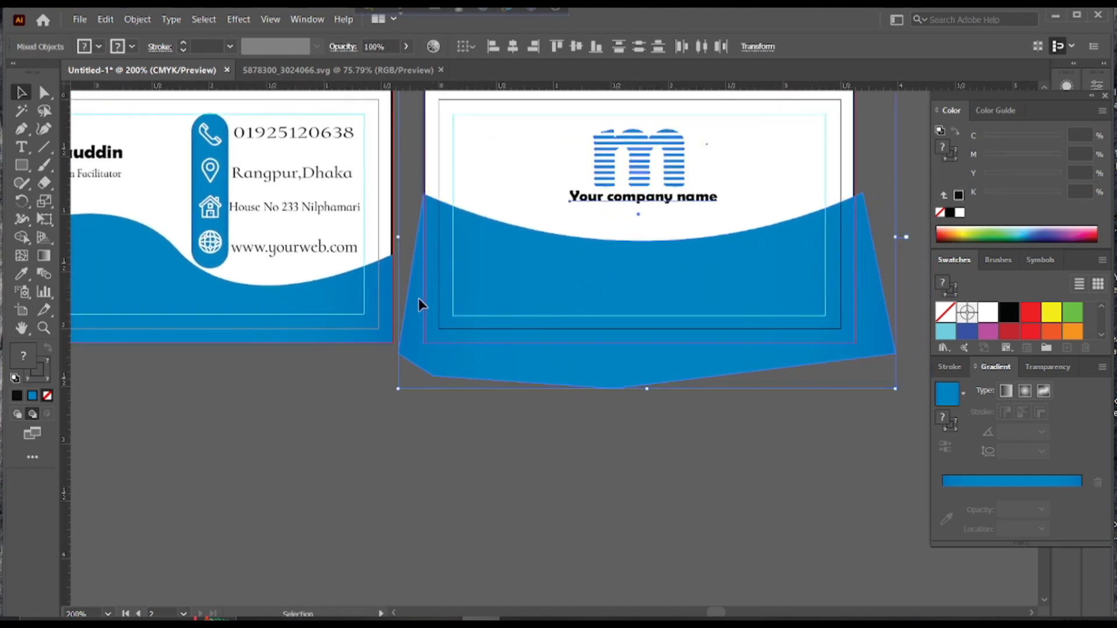
click(885, 181)
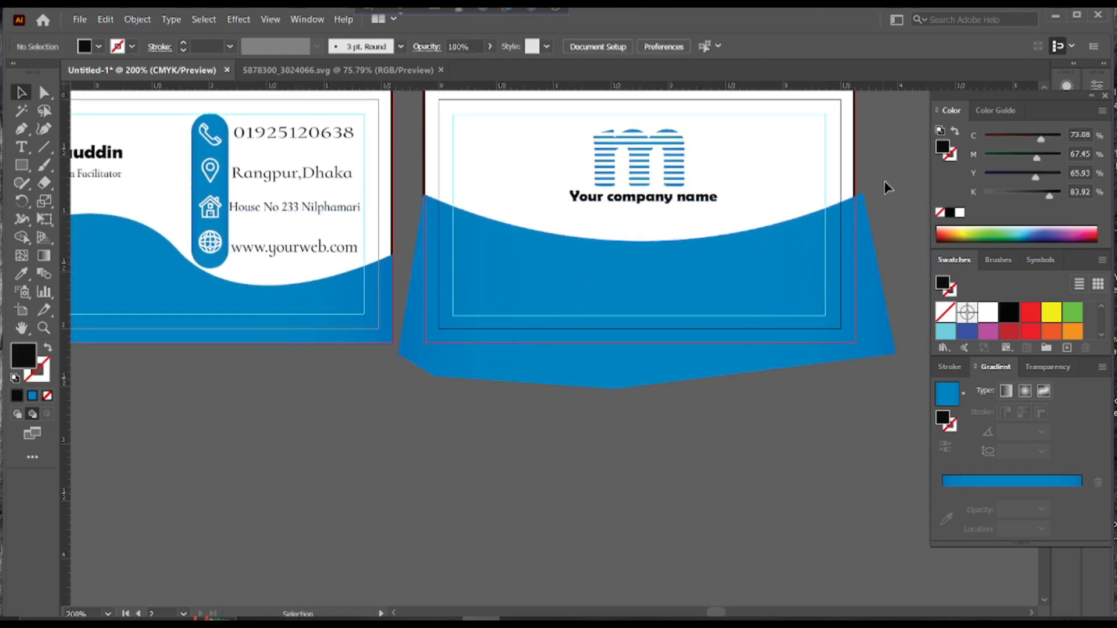
click(811, 294)
double_click(21, 238)
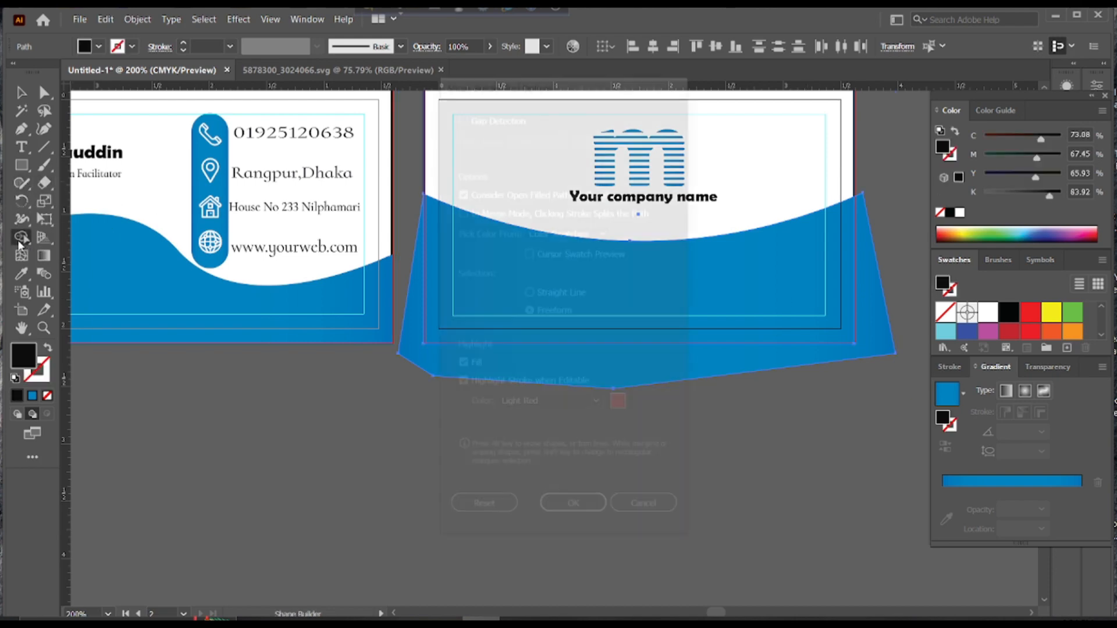
click(643, 504)
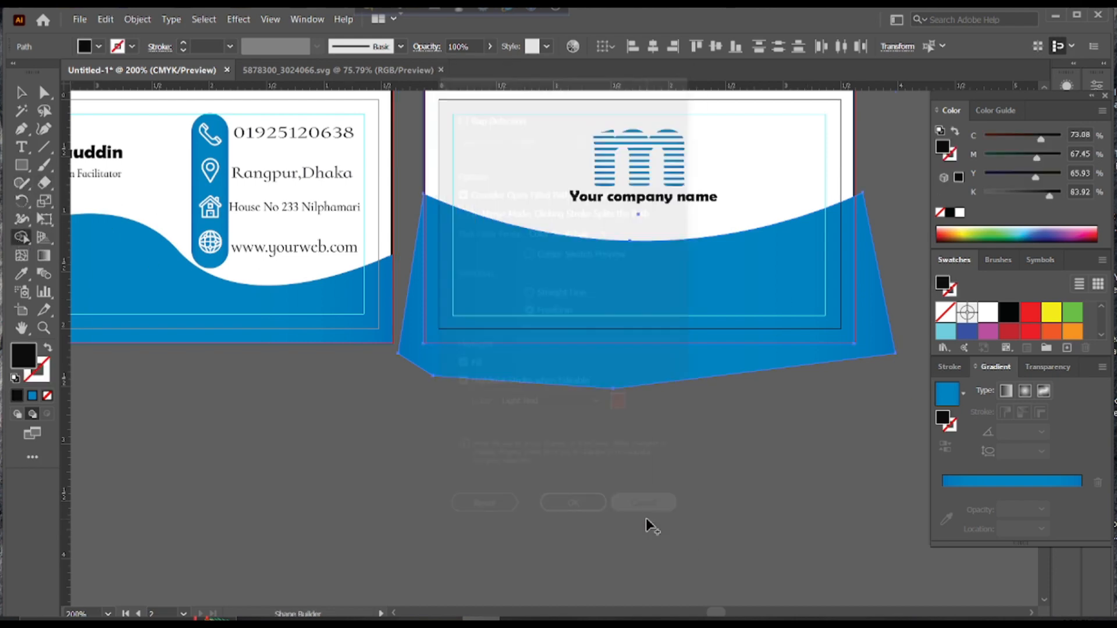
alt+click(435, 348)
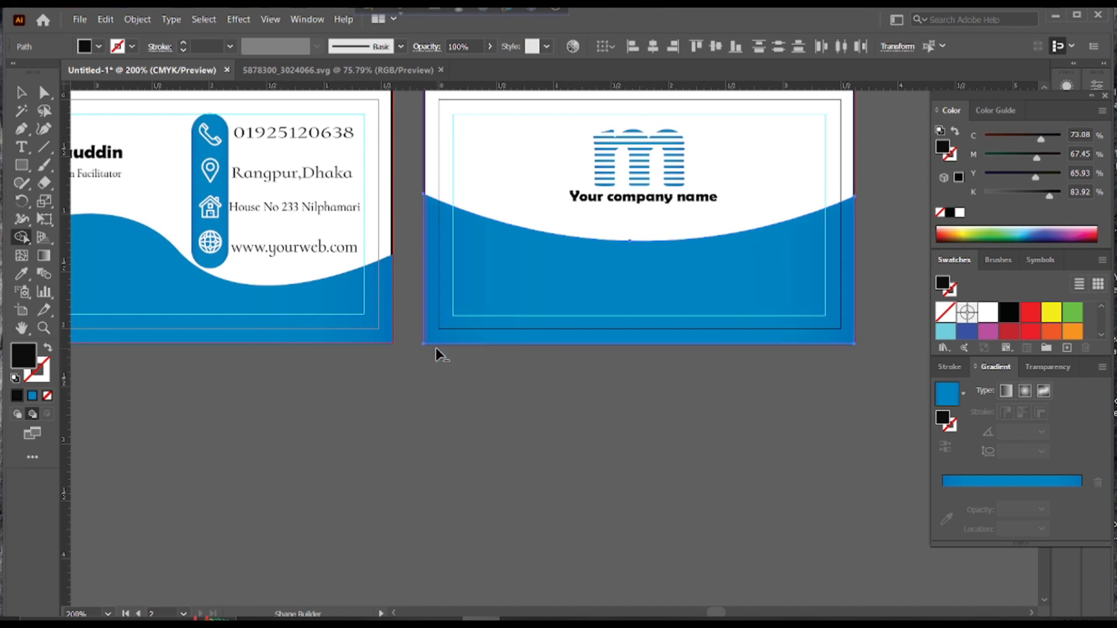
key(space)
drag(309, 255, 426, 313)
scroll(425, 314, down, 2)
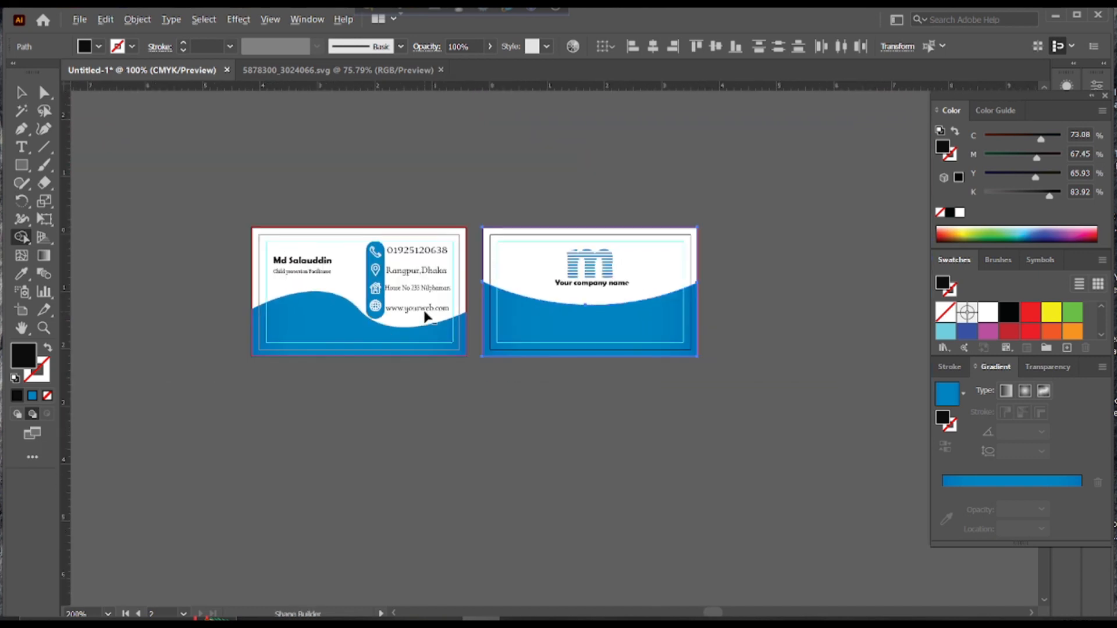